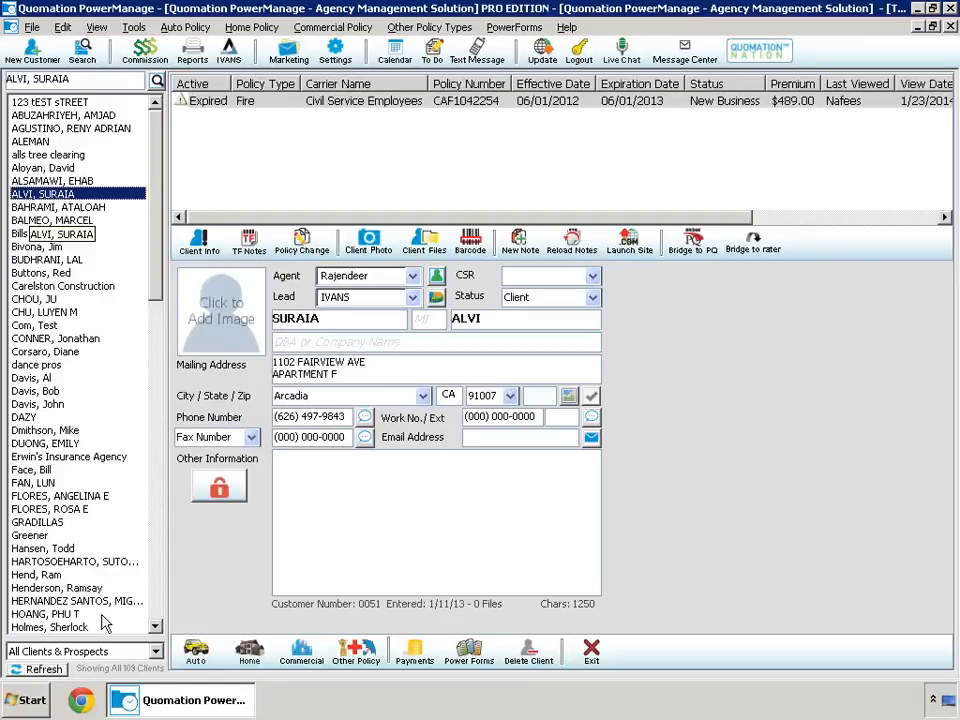
Open the client search options to examine the available search criteria, and close the search without running it.
{"action": "left_click", "coordinate": [87, 79]}
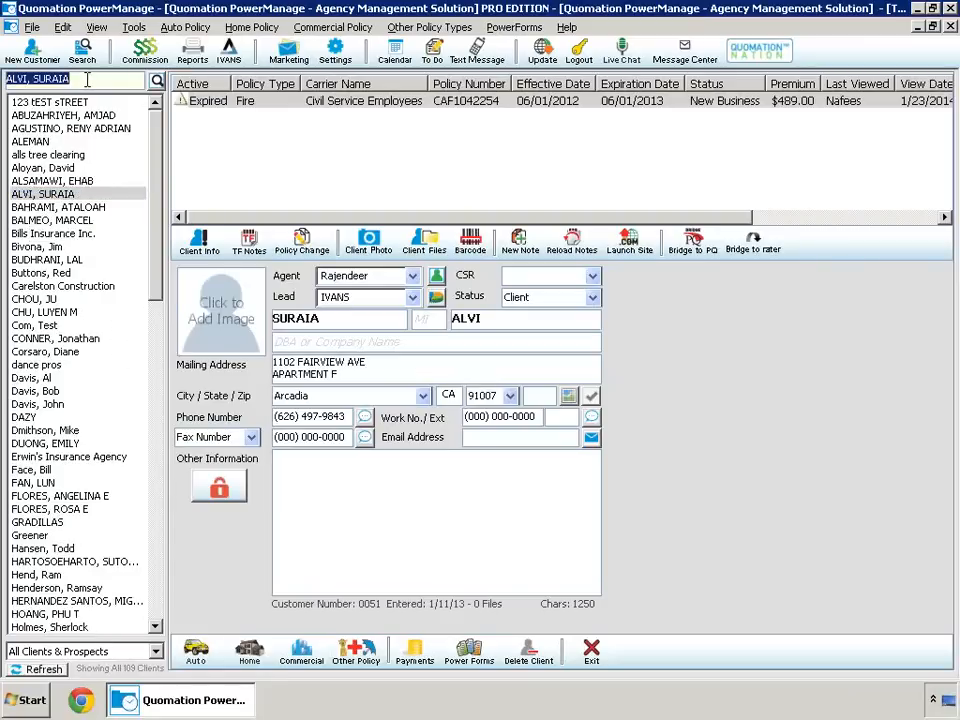
{"action": "left_click", "coordinate": [157, 80]}
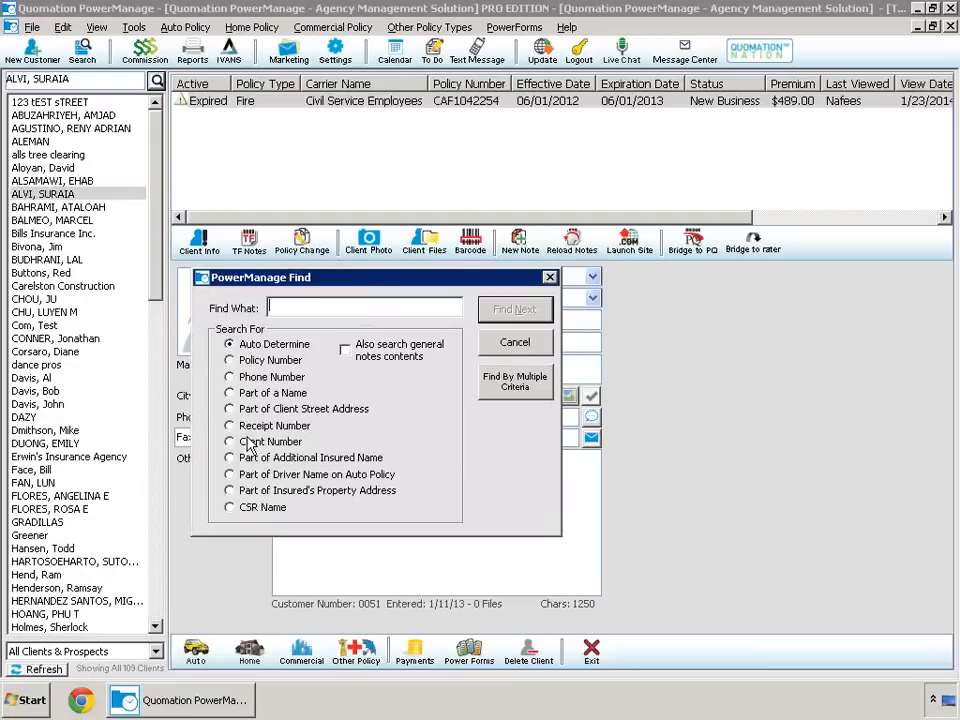
{"action": "left_click", "coordinate": [549, 279]}
Filter the client list to one agent's clients, review the other filter options, and restore All Clients & Prospects.
{"action": "left_click", "coordinate": [156, 655]}
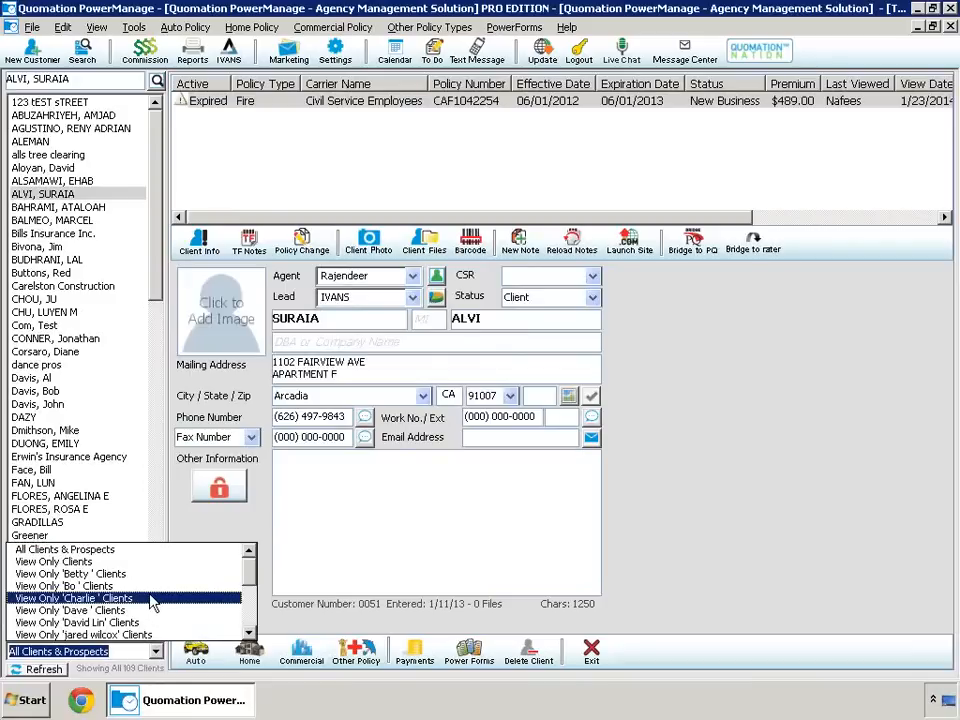
{"action": "left_click", "coordinate": [86, 612]}
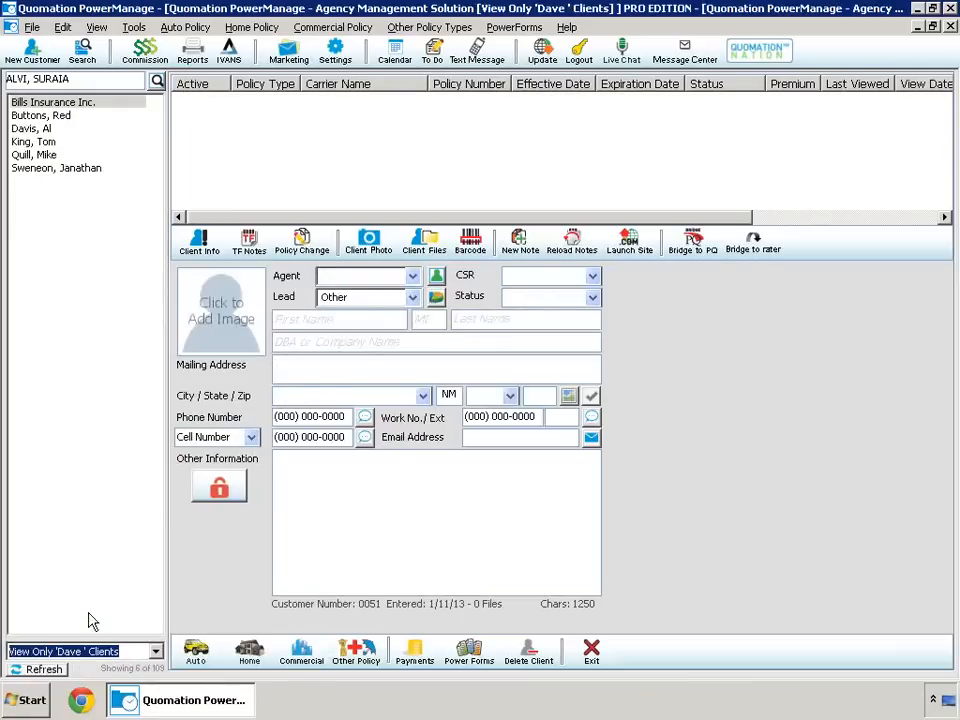
{"action": "left_click", "coordinate": [157, 651]}
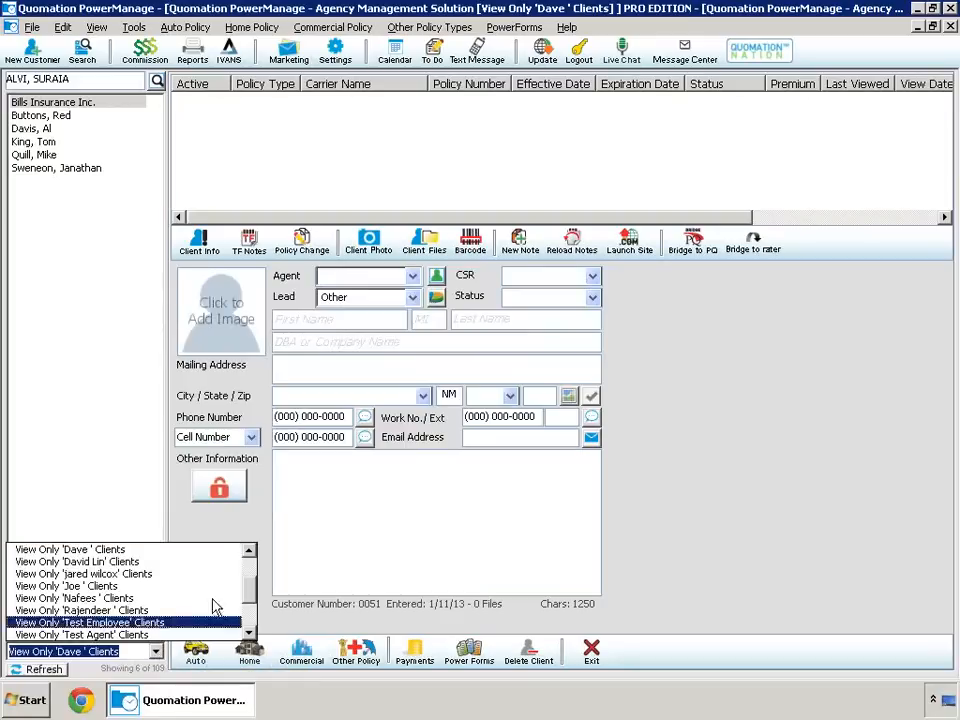
{"action": "scroll", "coordinate": [250, 592], "scroll_direction": "down", "scroll_amount": 2}
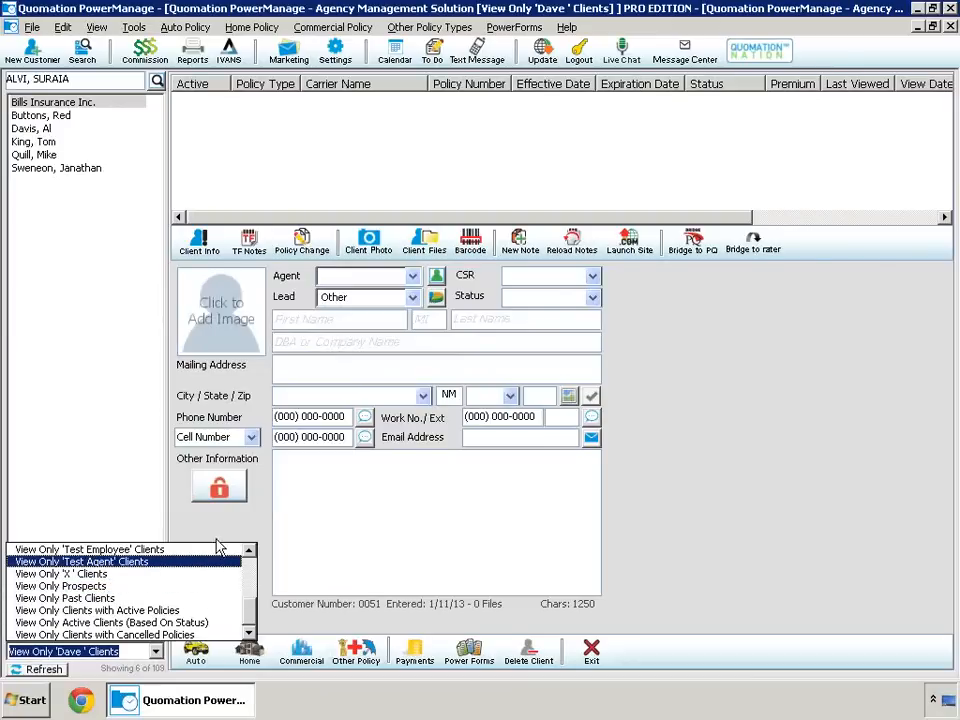
{"action": "left_click_drag", "start_coordinate": [252, 614], "coordinate": [253, 570]}
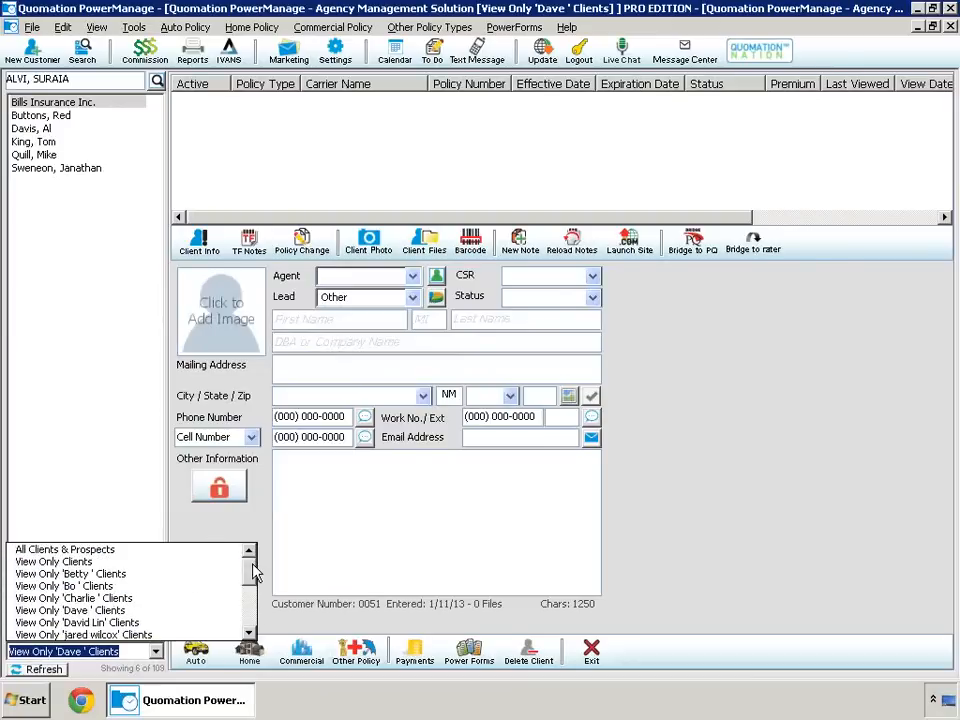
{"action": "left_click", "coordinate": [137, 554]}
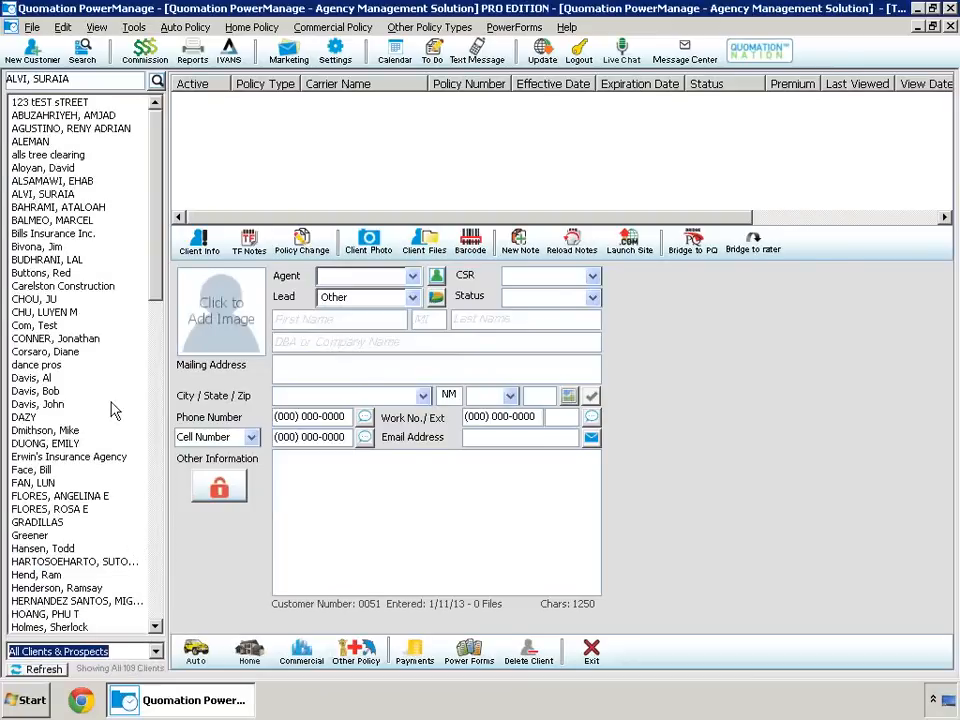
Select the client who has a Carnegie Pinnacle auto policy and open that expired policy.
{"action": "left_click", "coordinate": [65, 338]}
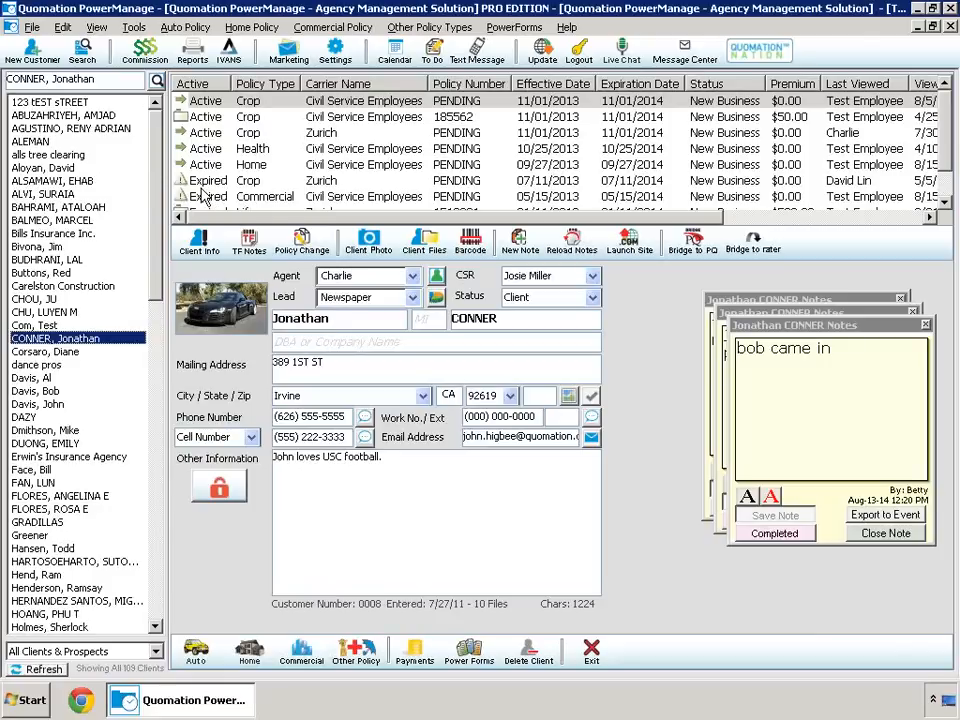
{"action": "left_click", "coordinate": [257, 148]}
{"action": "scroll", "coordinate": [298, 167], "scroll_direction": "down", "scroll_amount": 1}
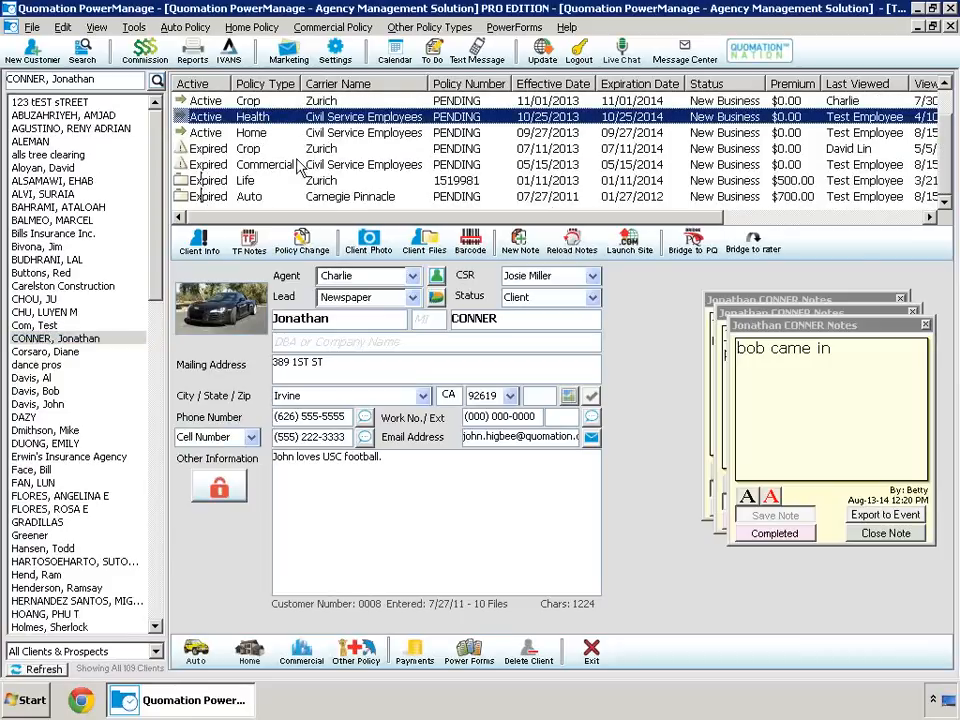
{"action": "double_click", "coordinate": [243, 196]}
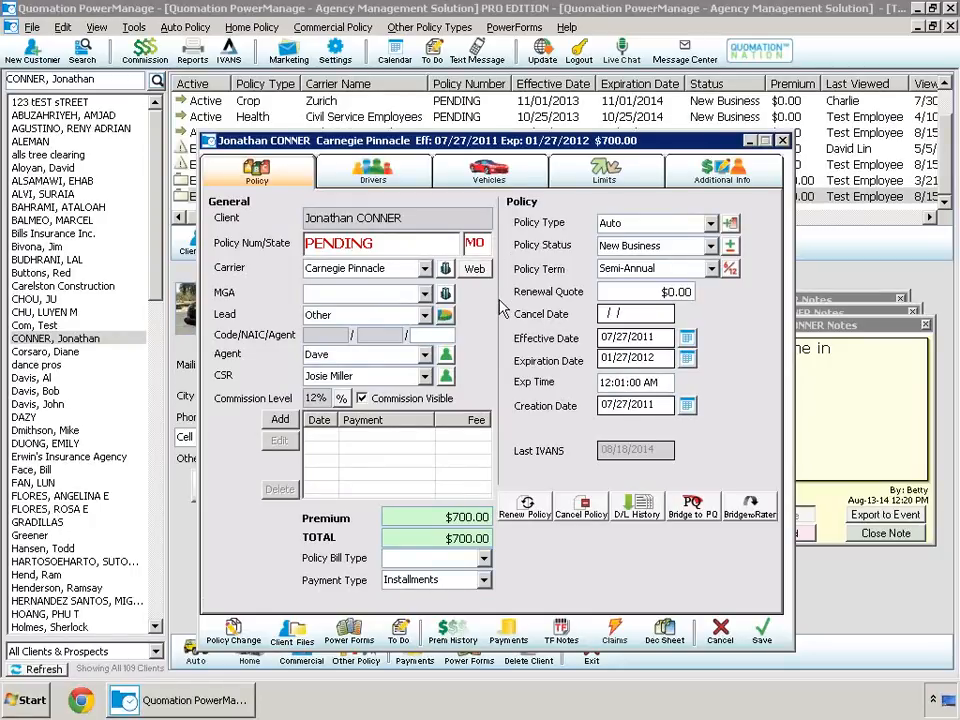
Review the auto policy's drivers, vehicles, coverage limits and additional information.
{"action": "left_click", "coordinate": [367, 174]}
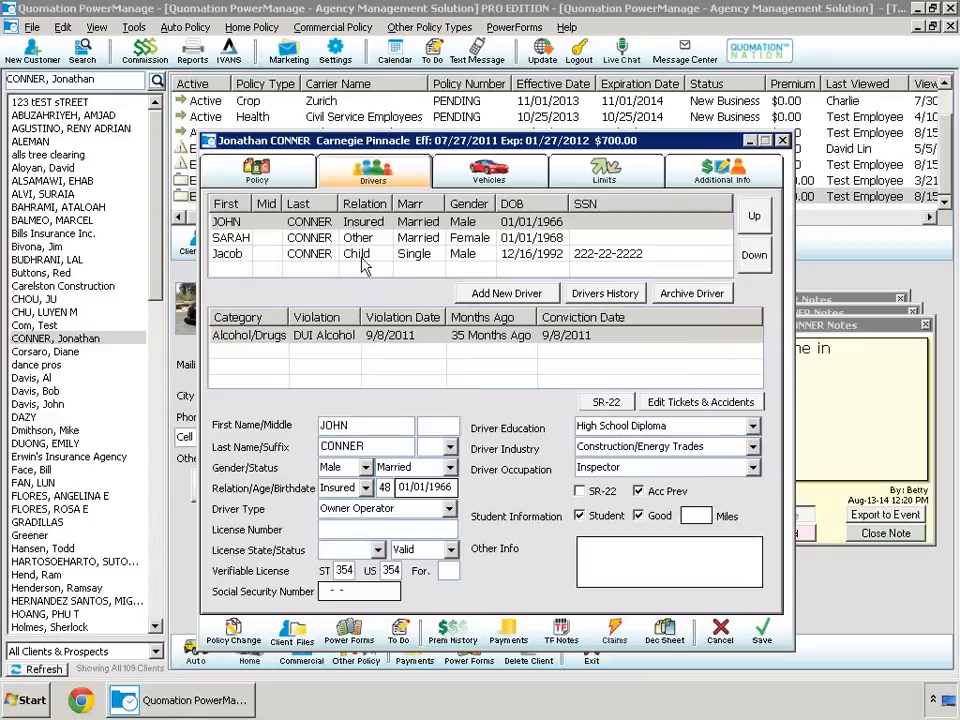
{"action": "left_click", "coordinate": [507, 175]}
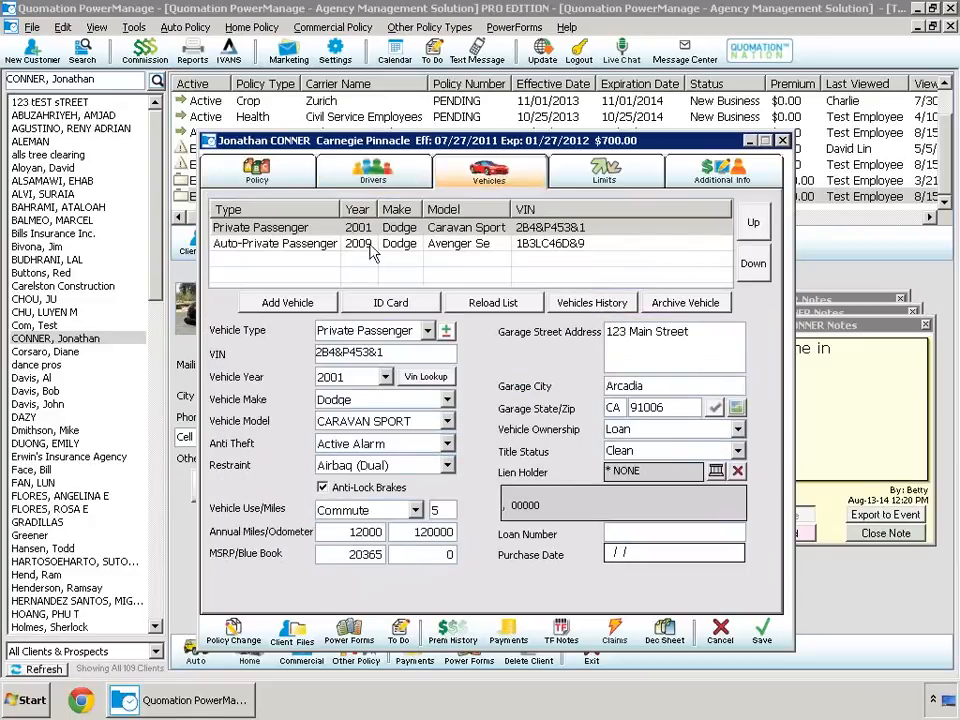
{"action": "left_click", "coordinate": [604, 178]}
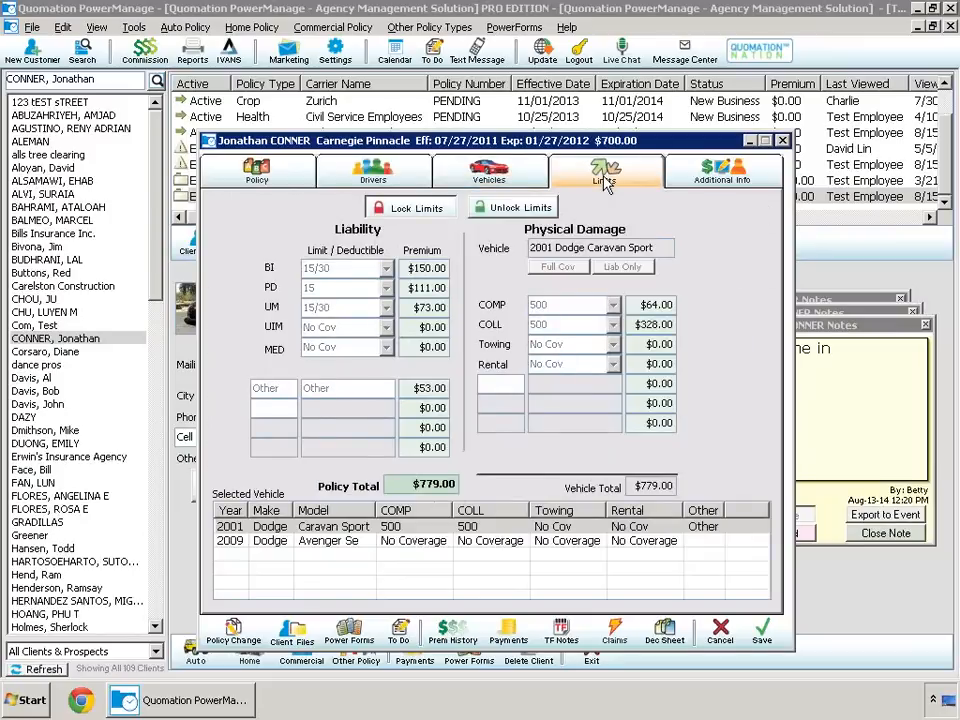
{"action": "left_click", "coordinate": [722, 174]}
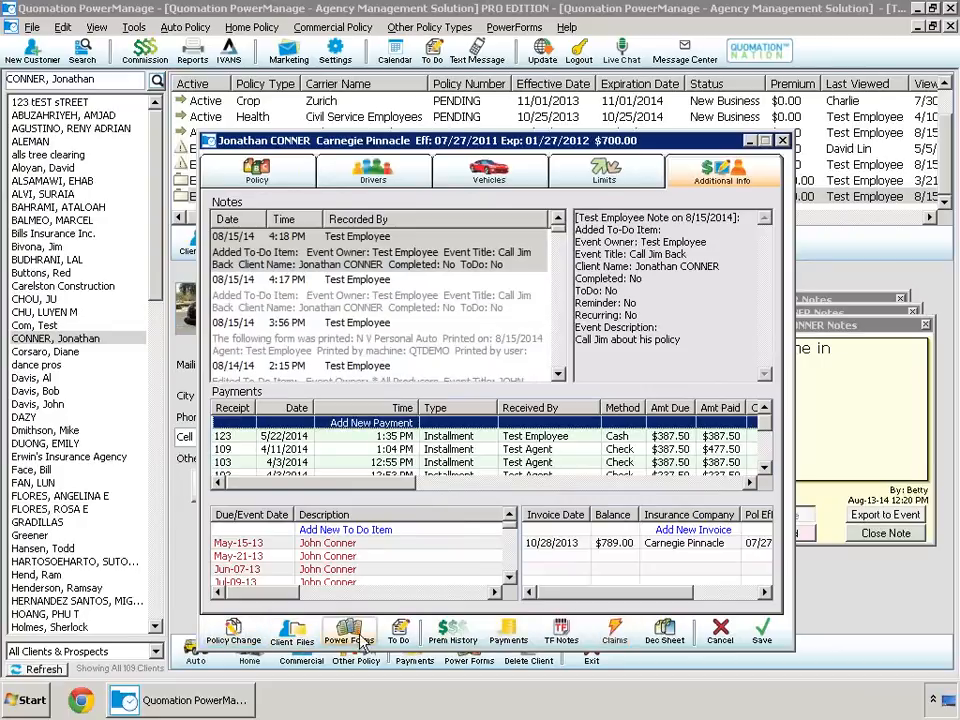
{"action": "left_click_drag", "start_coordinate": [511, 145], "coordinate": [451, 165]}
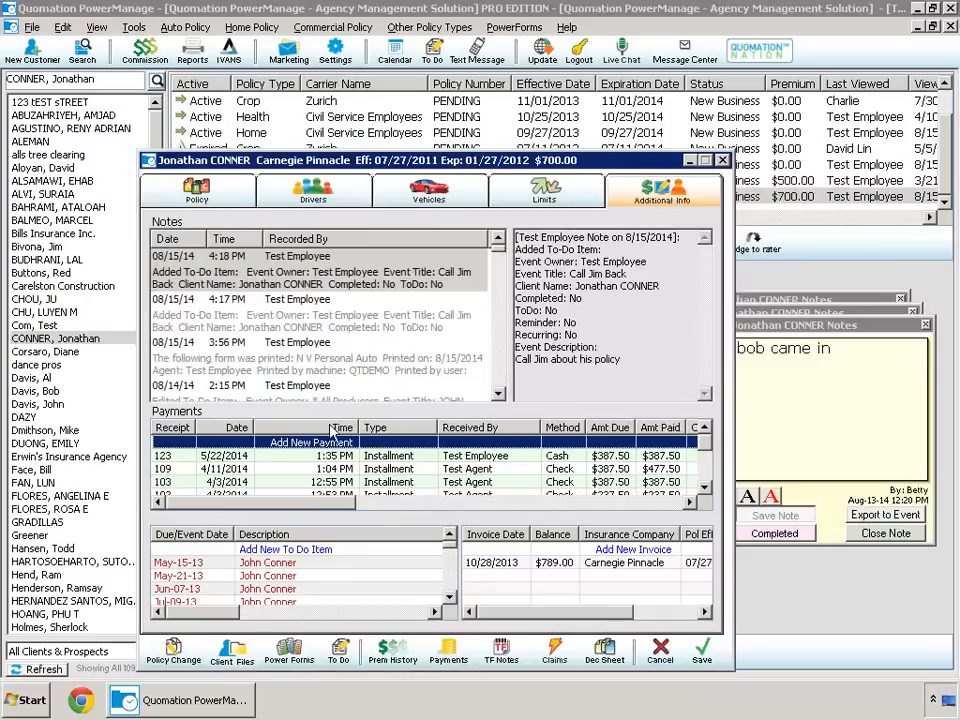
Open the client's files and preview the stored email, letters, payment record and images down to Download.jpg.
{"action": "left_click", "coordinate": [234, 660]}
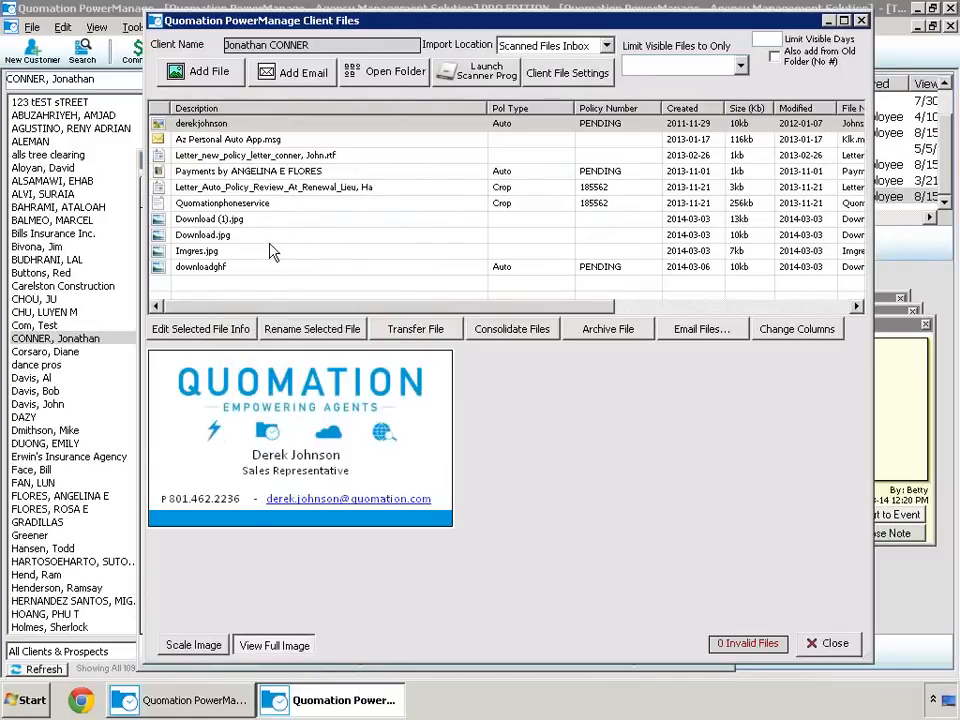
{"action": "left_click", "coordinate": [226, 140]}
{"action": "left_click", "coordinate": [227, 155]}
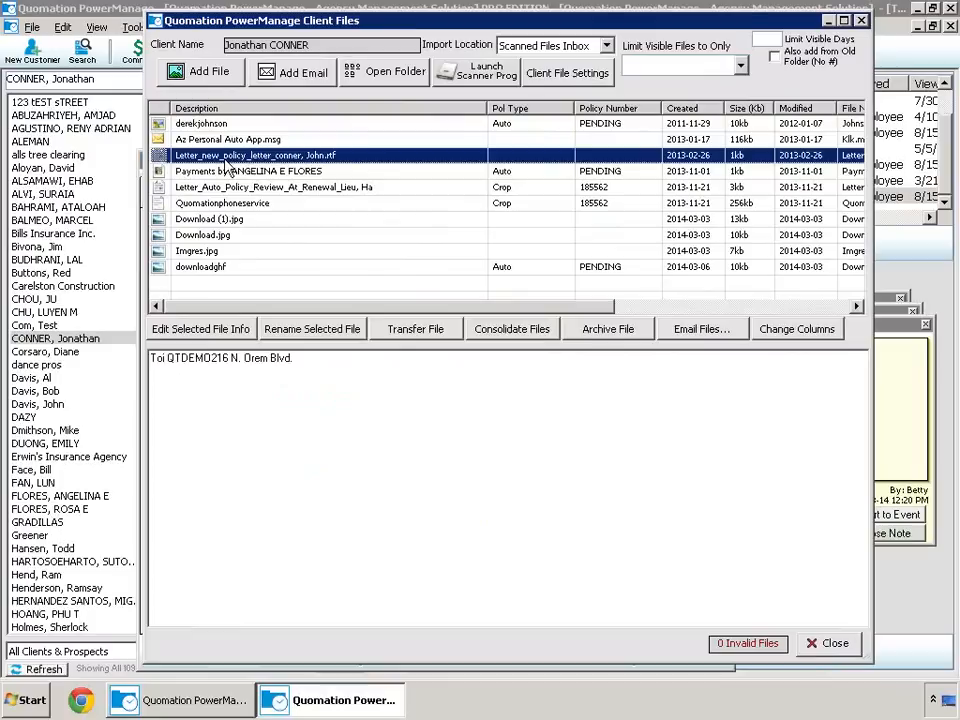
{"action": "left_click", "coordinate": [228, 172]}
{"action": "left_click", "coordinate": [228, 188]}
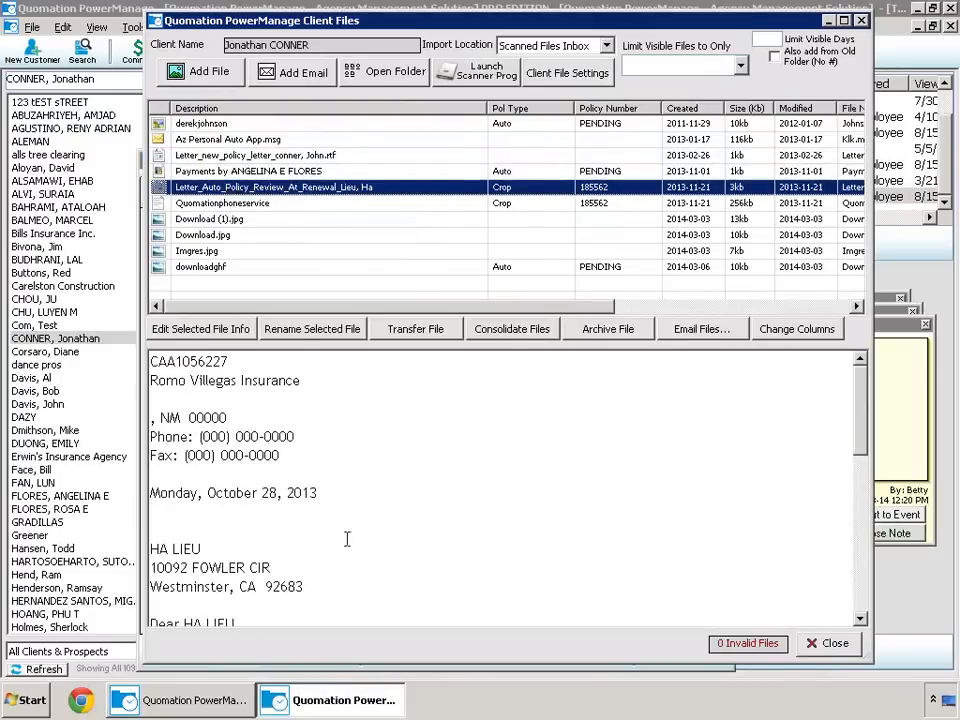
{"action": "left_click", "coordinate": [220, 203]}
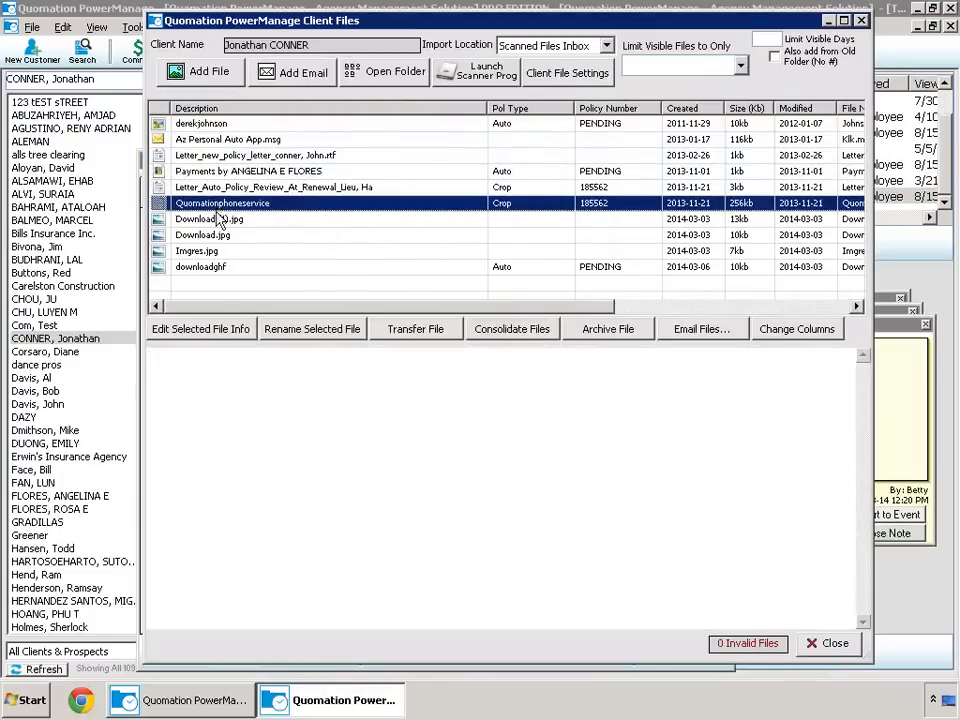
{"action": "left_click", "coordinate": [220, 219]}
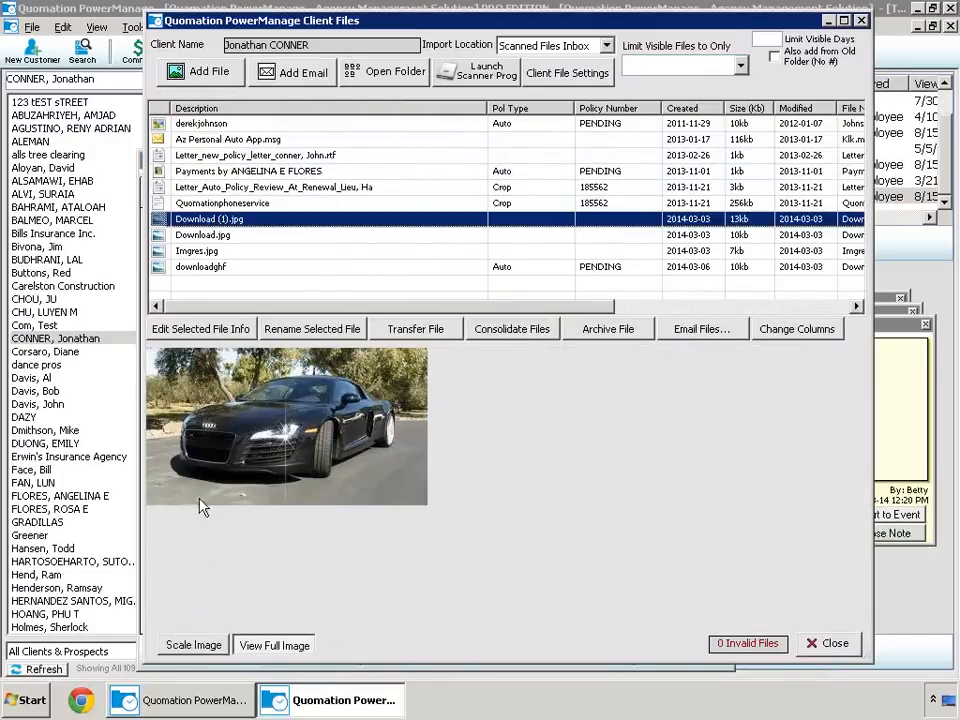
{"action": "left_click", "coordinate": [210, 236]}
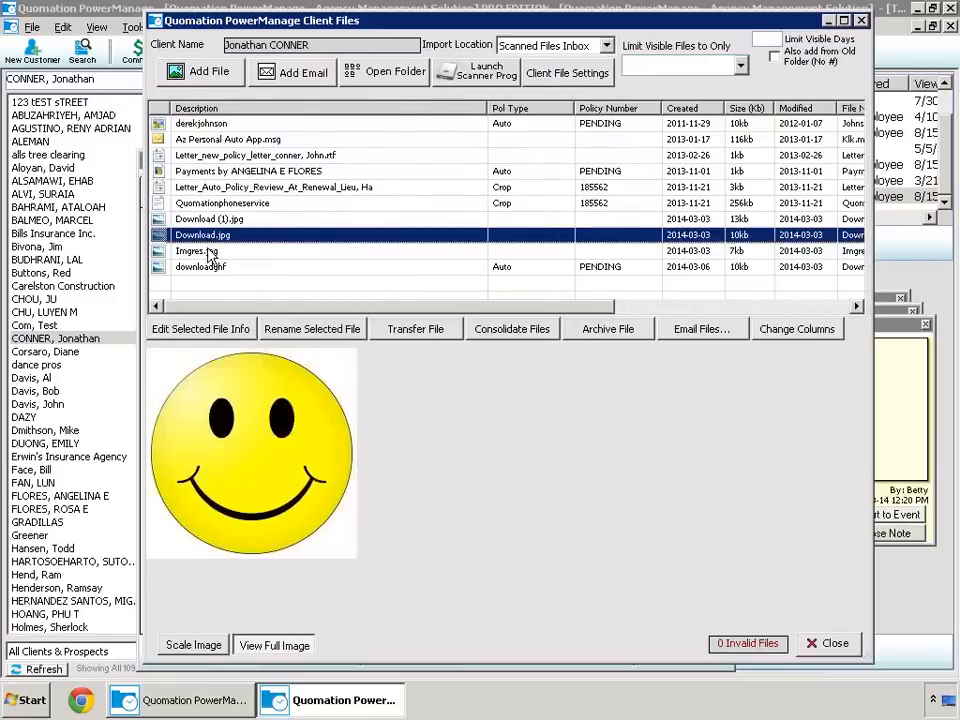
Preview Imgres.jpg, Download (1).jpg, Quomationphoneservice and the auto policy review letter, and check the policy options for limiting visible files.
{"action": "left_click", "coordinate": [200, 251]}
{"action": "left_click", "coordinate": [214, 218]}
{"action": "left_click", "coordinate": [222, 203]}
{"action": "left_click", "coordinate": [215, 187]}
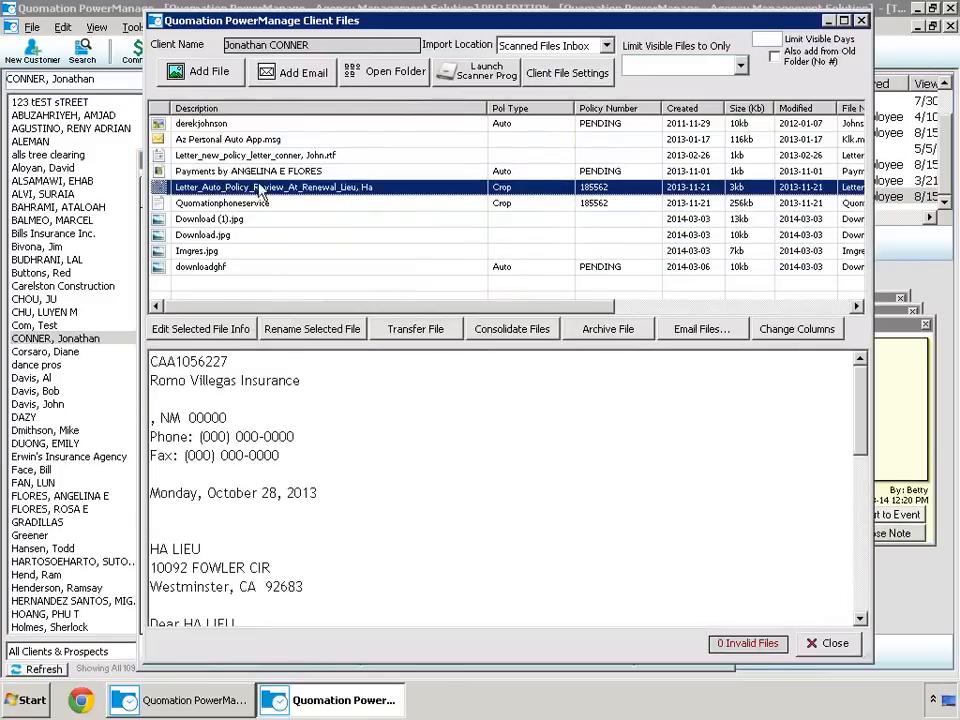
{"action": "left_click", "coordinate": [741, 66]}
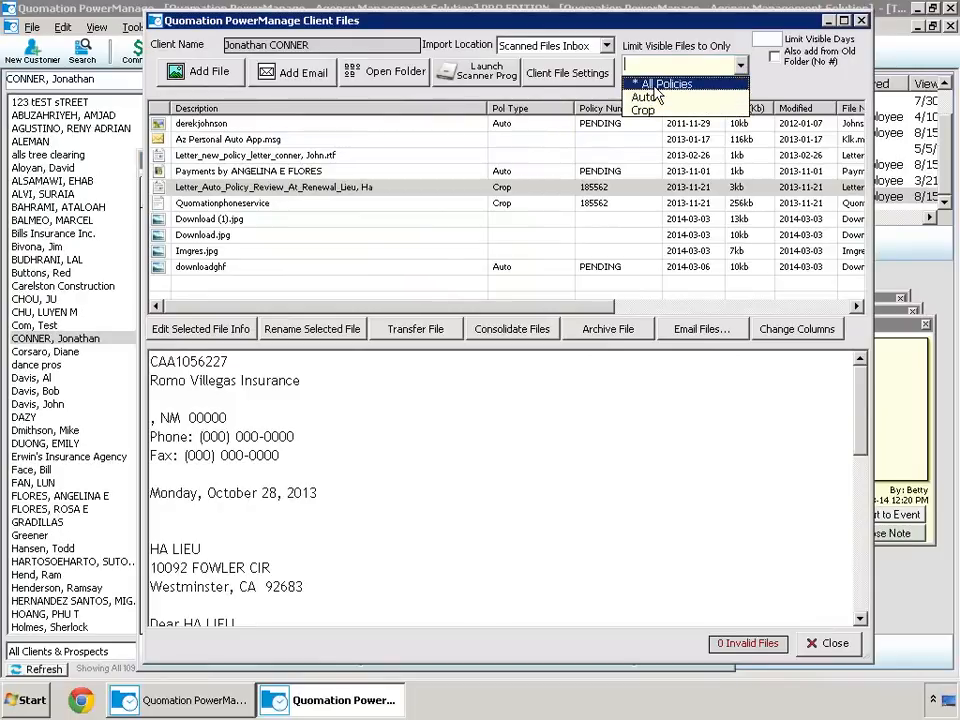
{"action": "left_click", "coordinate": [342, 314]}
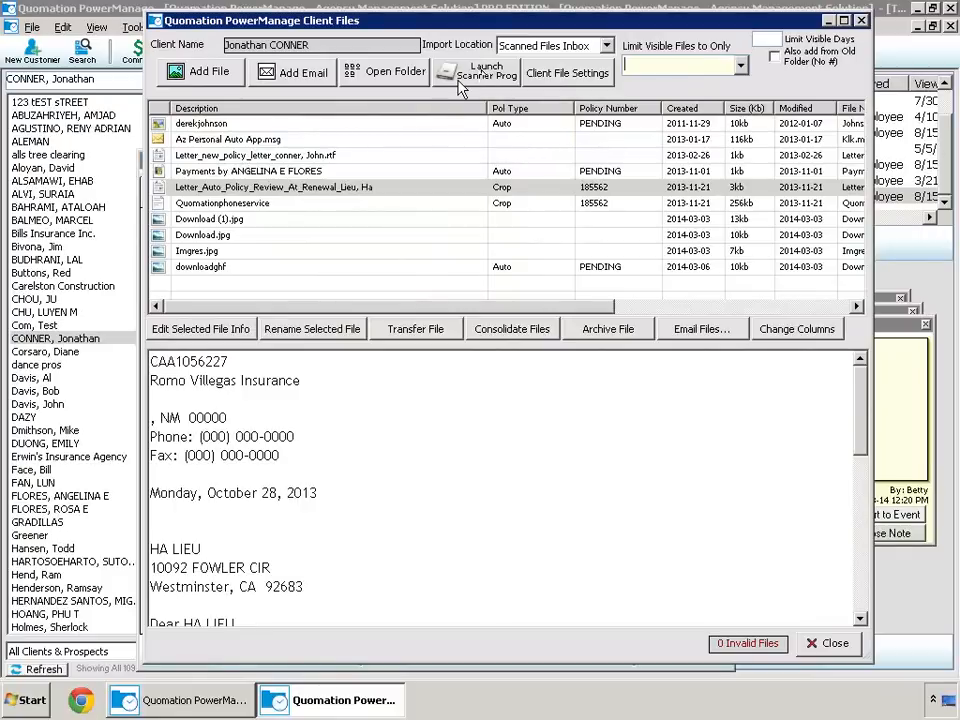
Prepare an email to the client with the new policy letter, auto policy review letter and Download (1).jpg attached, and close it unsent.
{"action": "left_click", "coordinate": [688, 330]}
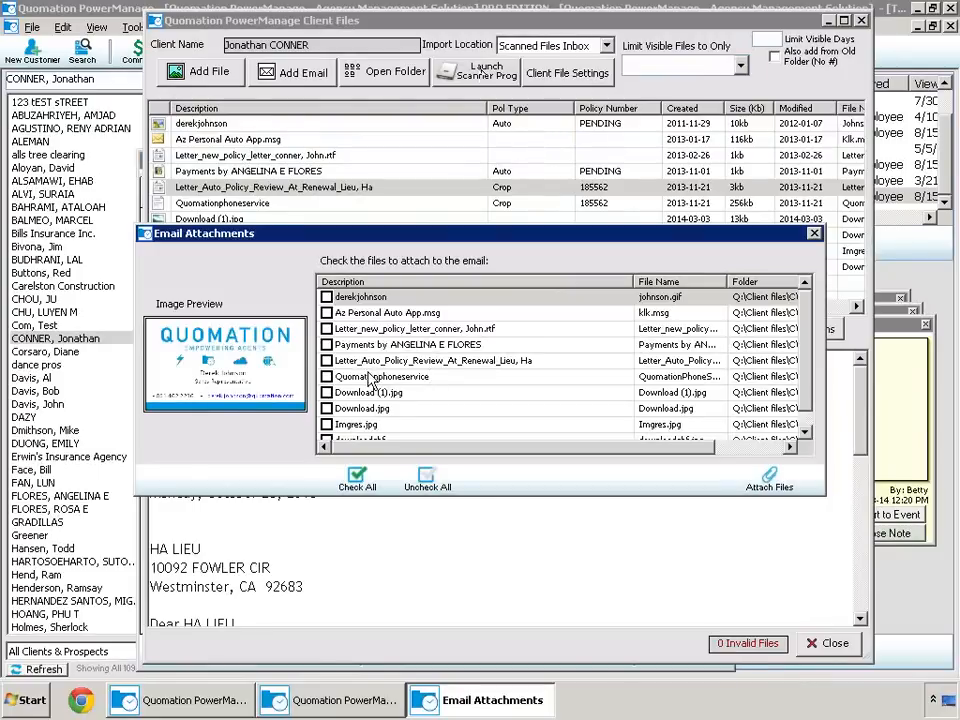
{"action": "left_click", "coordinate": [327, 329]}
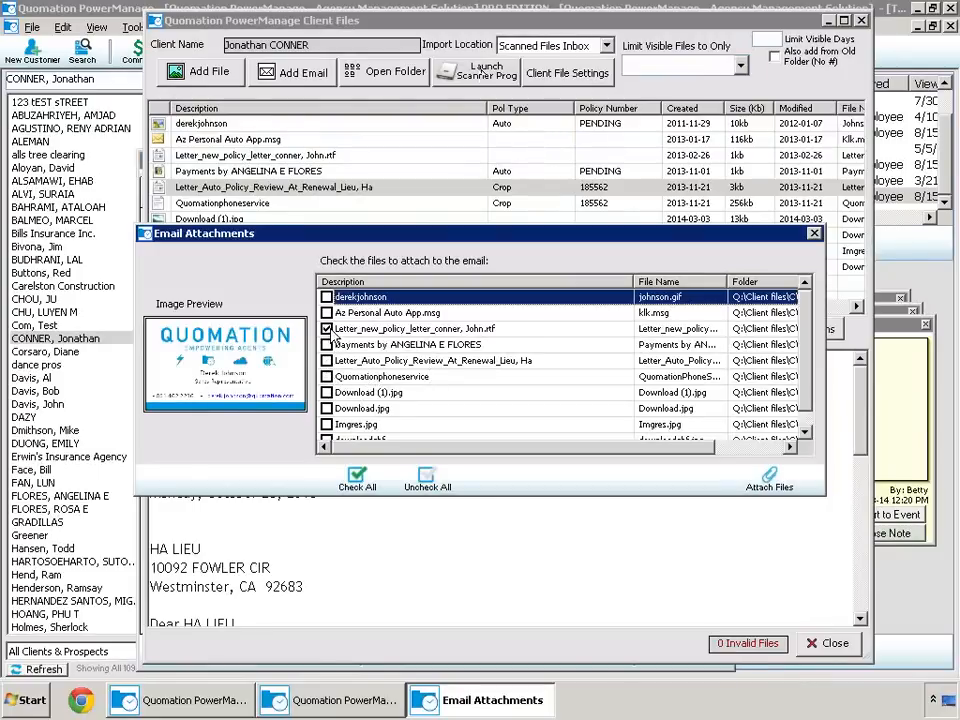
{"action": "left_click", "coordinate": [327, 360]}
{"action": "left_click", "coordinate": [327, 392]}
{"action": "left_click", "coordinate": [768, 485]}
{"action": "left_click", "coordinate": [550, 404]}
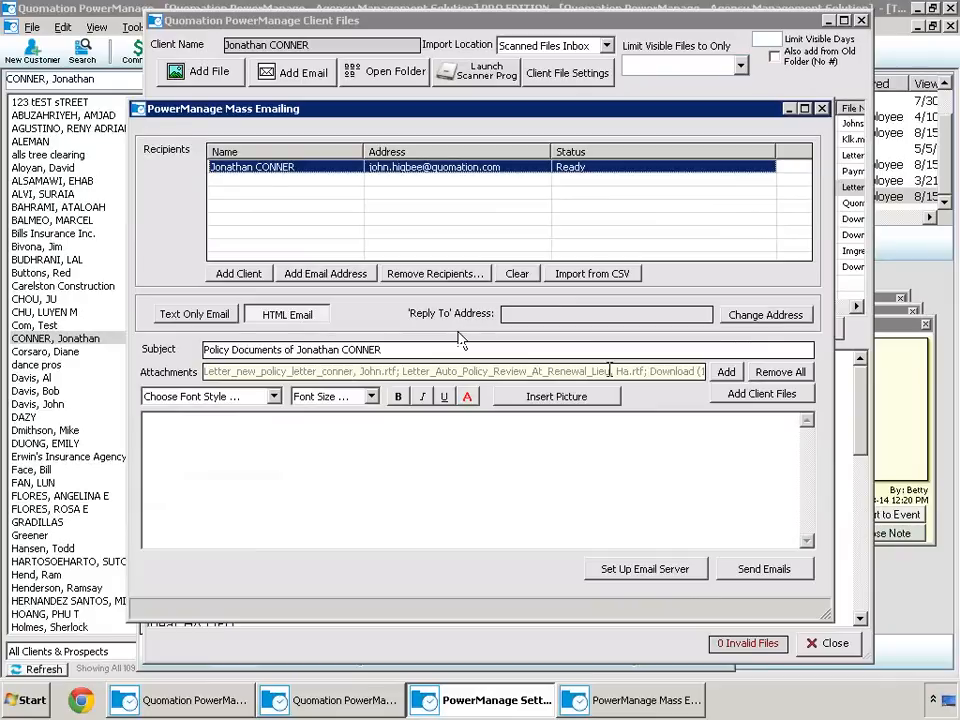
{"action": "left_click", "coordinate": [821, 110]}
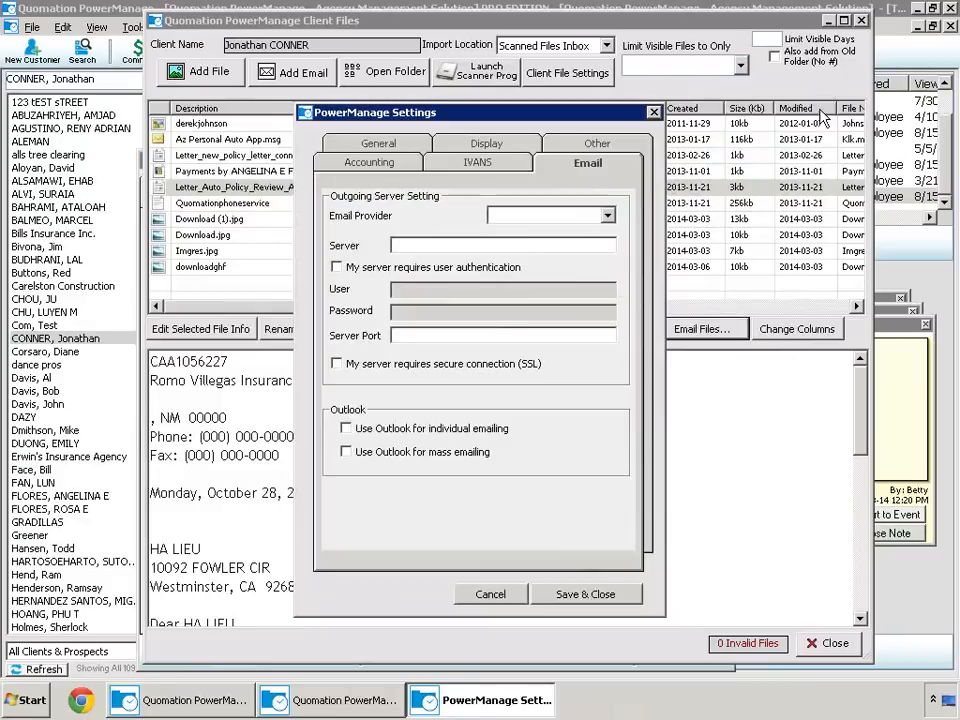
{"action": "left_click", "coordinate": [653, 112]}
Close the client files after viewing their remaining columns, and close the auto policy after viewing its general details.
{"action": "scroll", "coordinate": [735, 223], "scroll_direction": "right", "scroll_amount": 3}
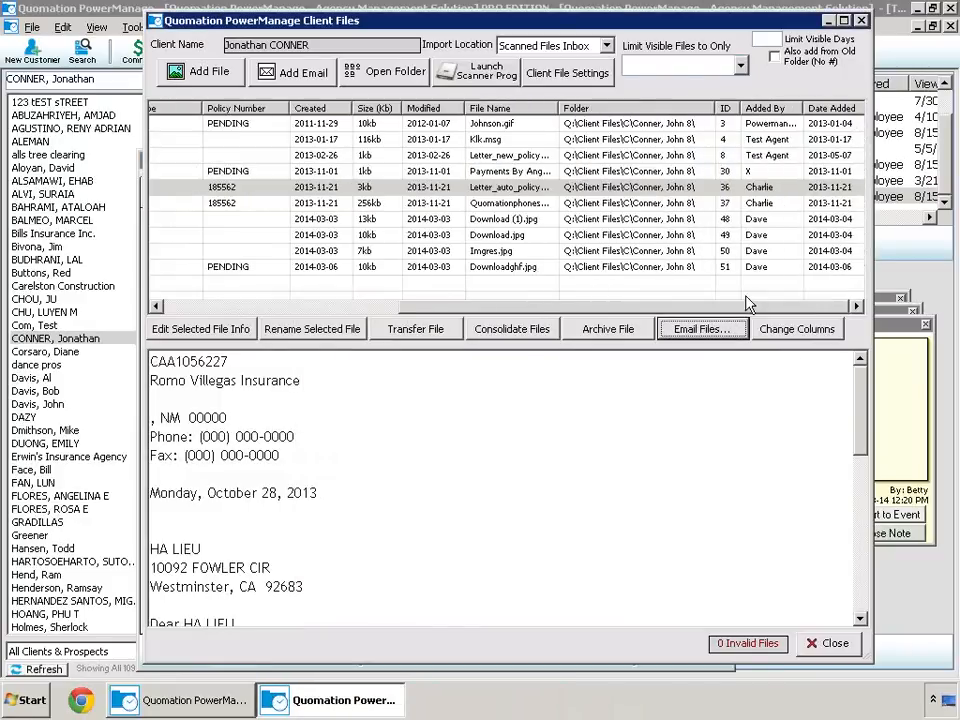
{"action": "left_click", "coordinate": [860, 21]}
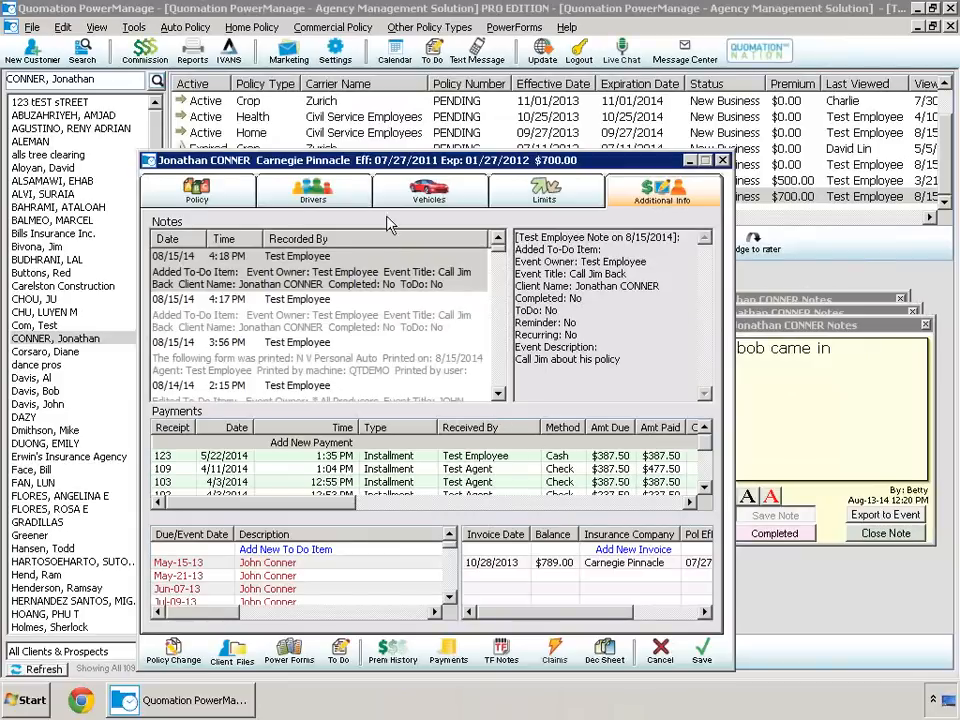
{"action": "left_click", "coordinate": [180, 191]}
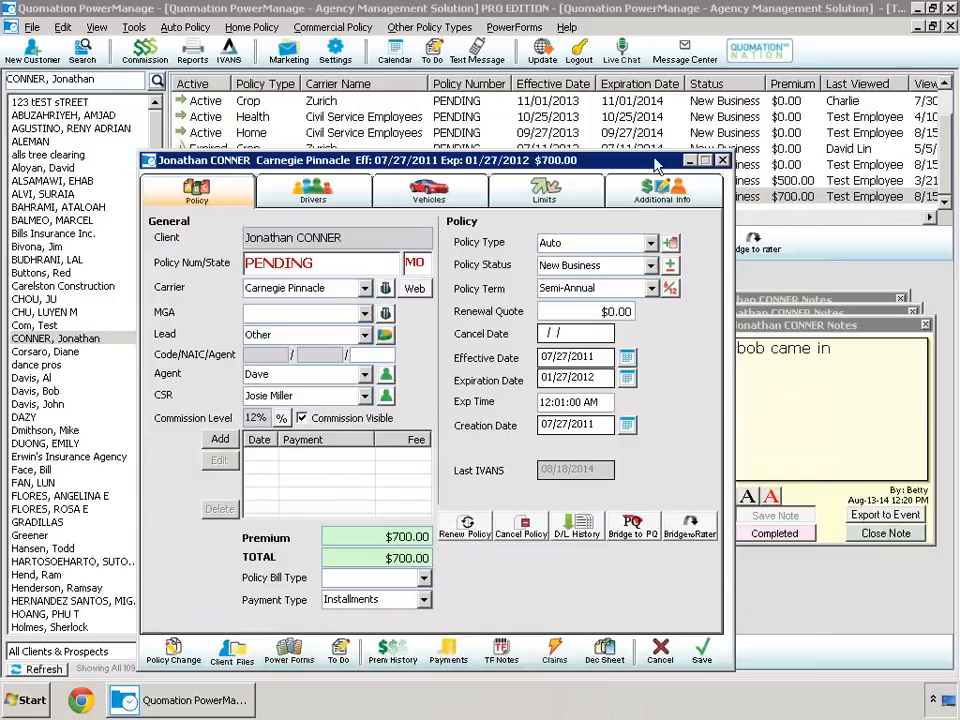
{"action": "left_click", "coordinate": [723, 160]}
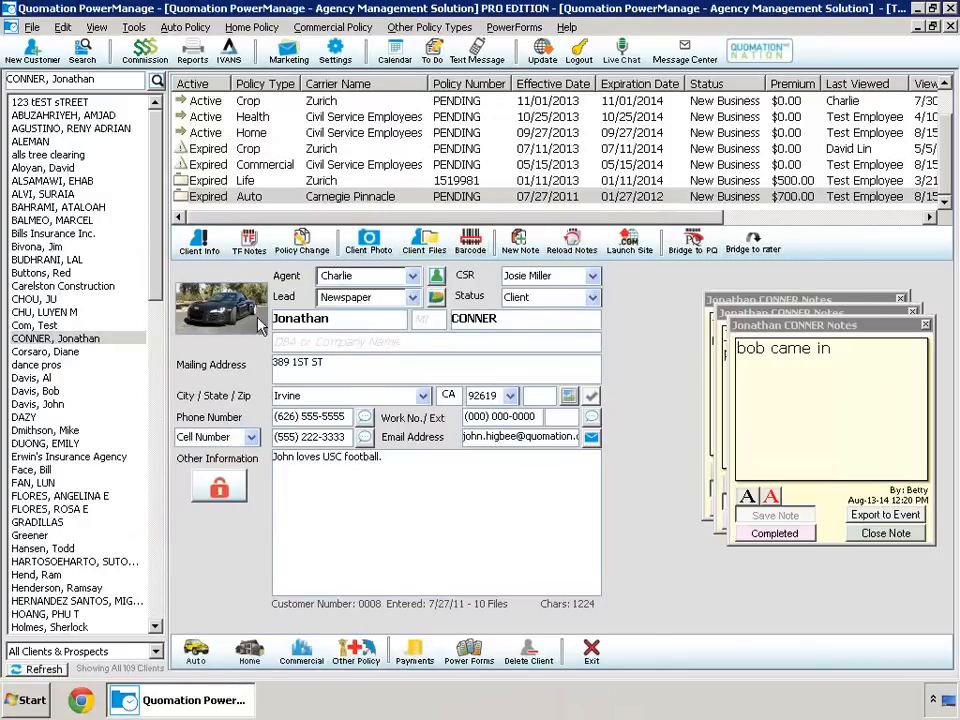
Open the client's transaction file notes and read the details of individual entries from 8/15/2014 back to 7/23/2014.
{"action": "left_click", "coordinate": [249, 245]}
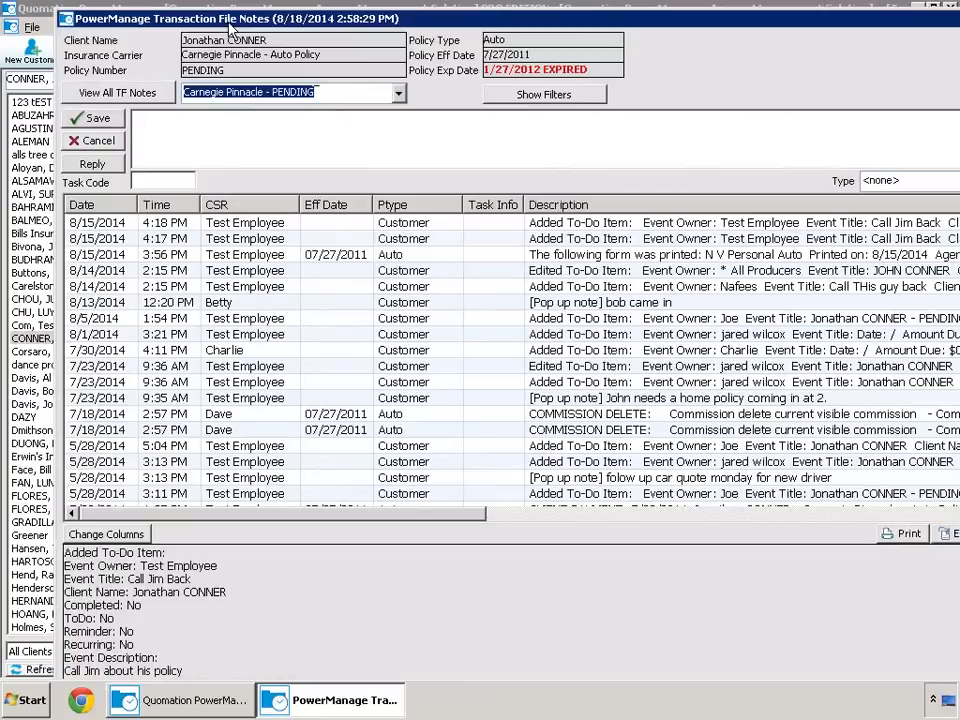
{"action": "left_click", "coordinate": [240, 222]}
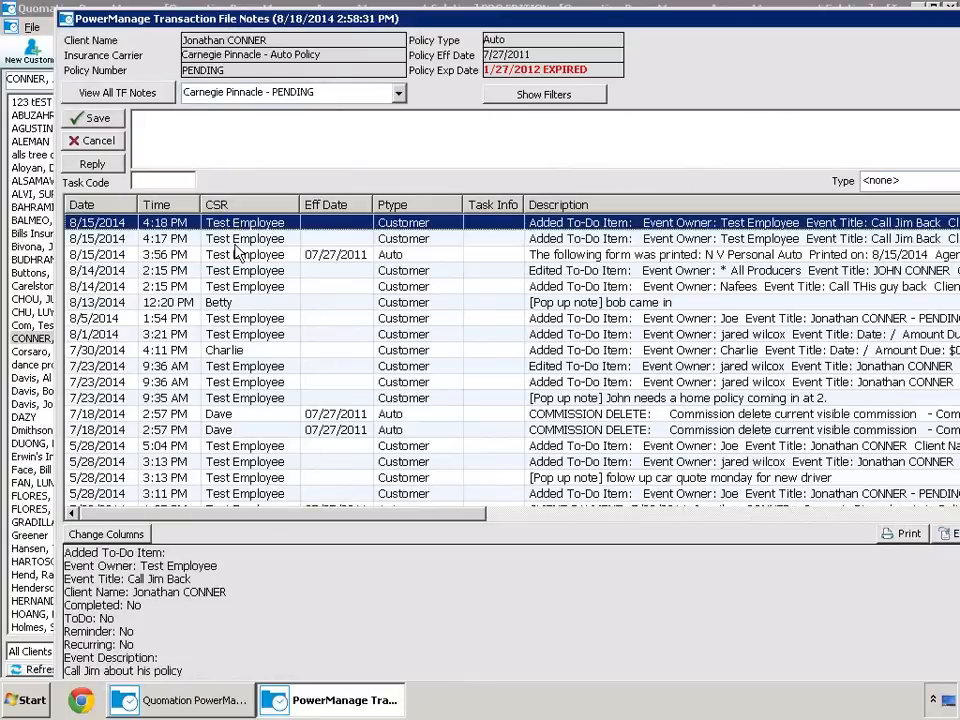
{"action": "left_click", "coordinate": [236, 242]}
{"action": "left_click", "coordinate": [245, 270]}
{"action": "left_click", "coordinate": [246, 257]}
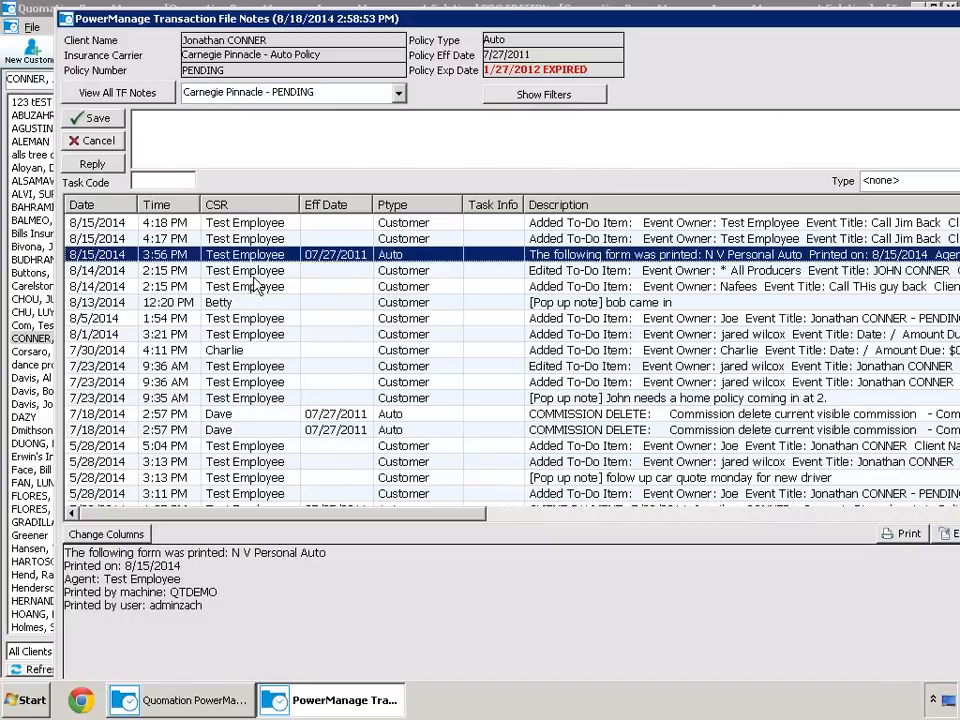
{"action": "left_click", "coordinate": [591, 271]}
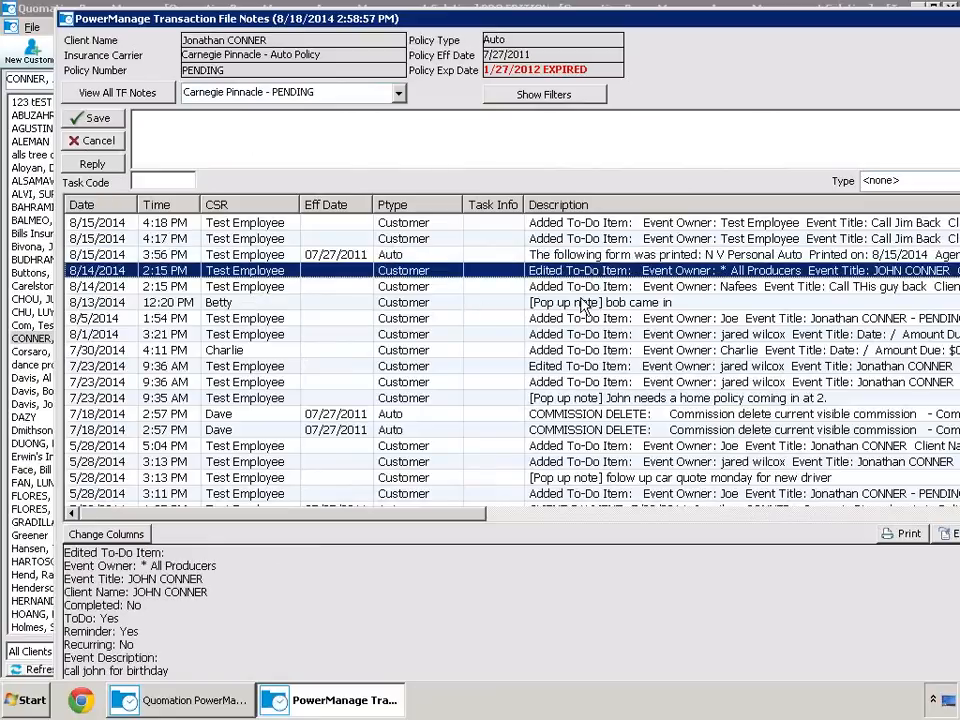
{"action": "left_click", "coordinate": [578, 288]}
{"action": "left_click", "coordinate": [577, 336]}
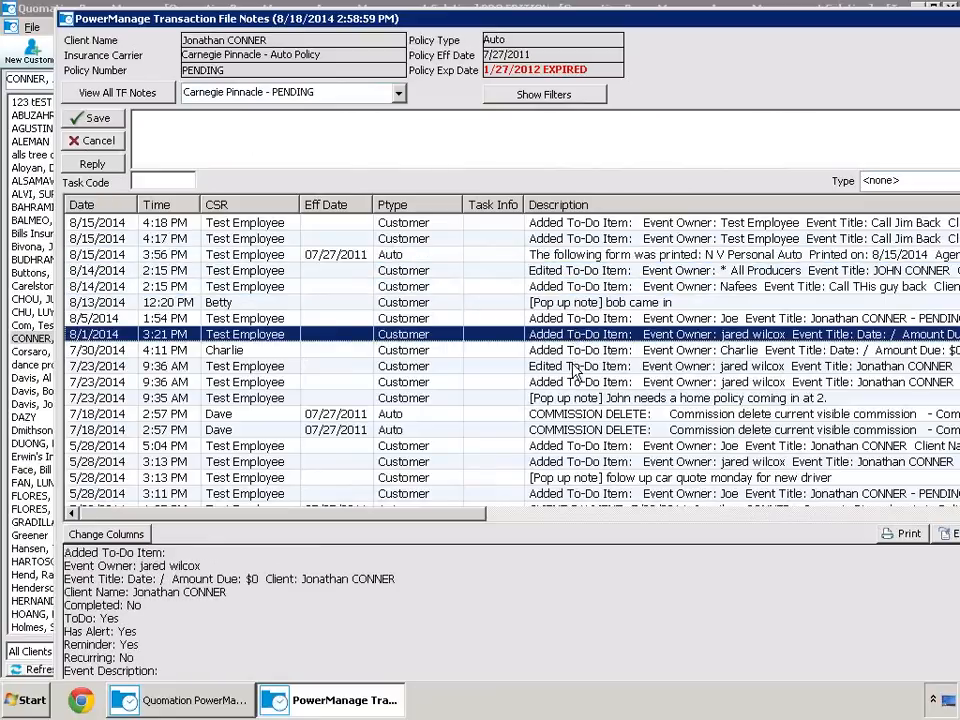
{"action": "left_click", "coordinate": [576, 368]}
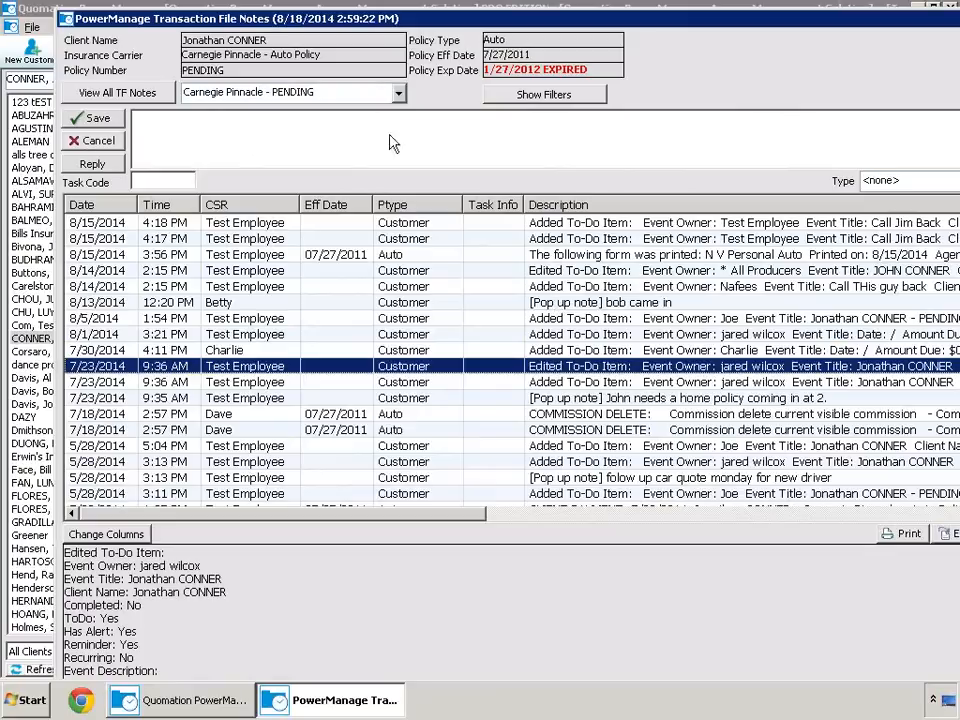
Add and save a transaction note reading "hello" for the auto policy, and close the transaction file notes.
{"action": "left_click", "coordinate": [172, 131]}
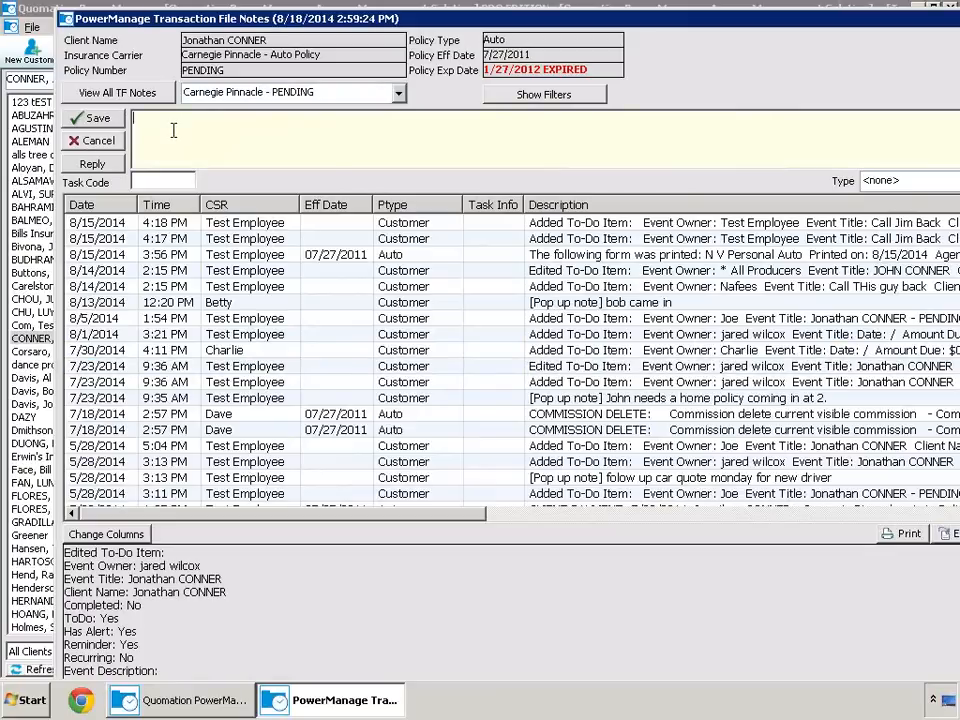
{"action": "type", "text": "hello"}
{"action": "left_click", "coordinate": [92, 118]}
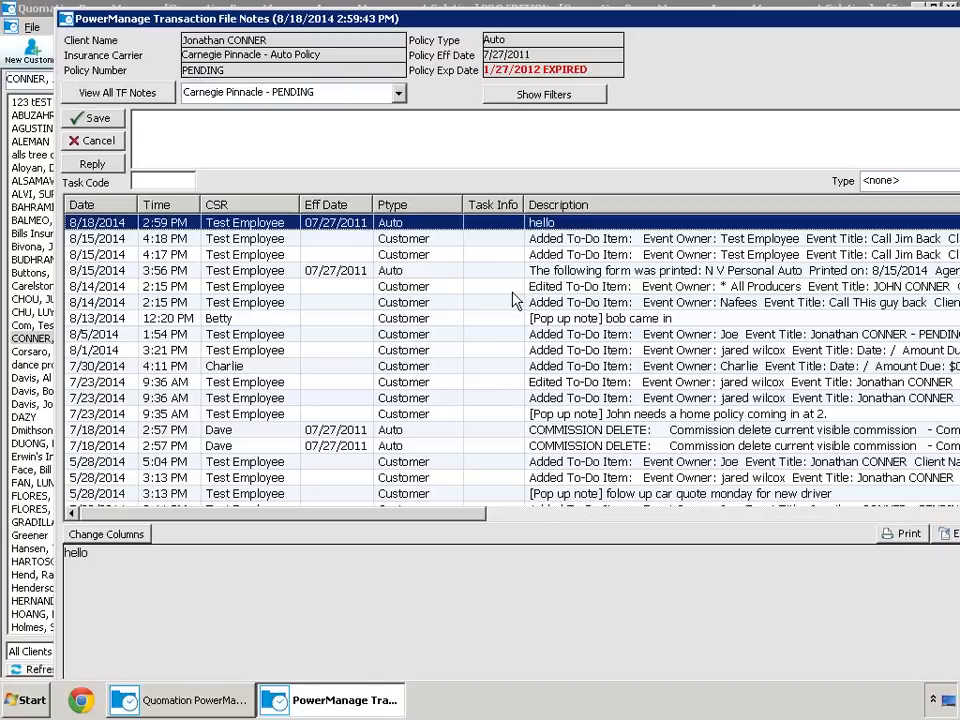
{"action": "left_click_drag", "start_coordinate": [511, 27], "coordinate": [277, 76]}
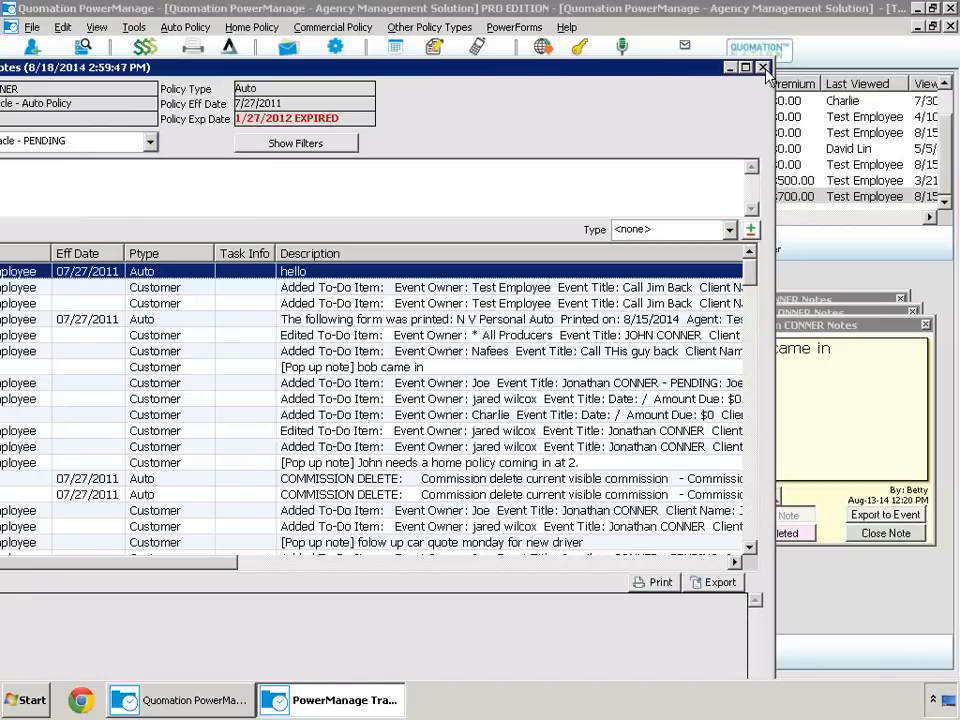
{"action": "left_click", "coordinate": [763, 68]}
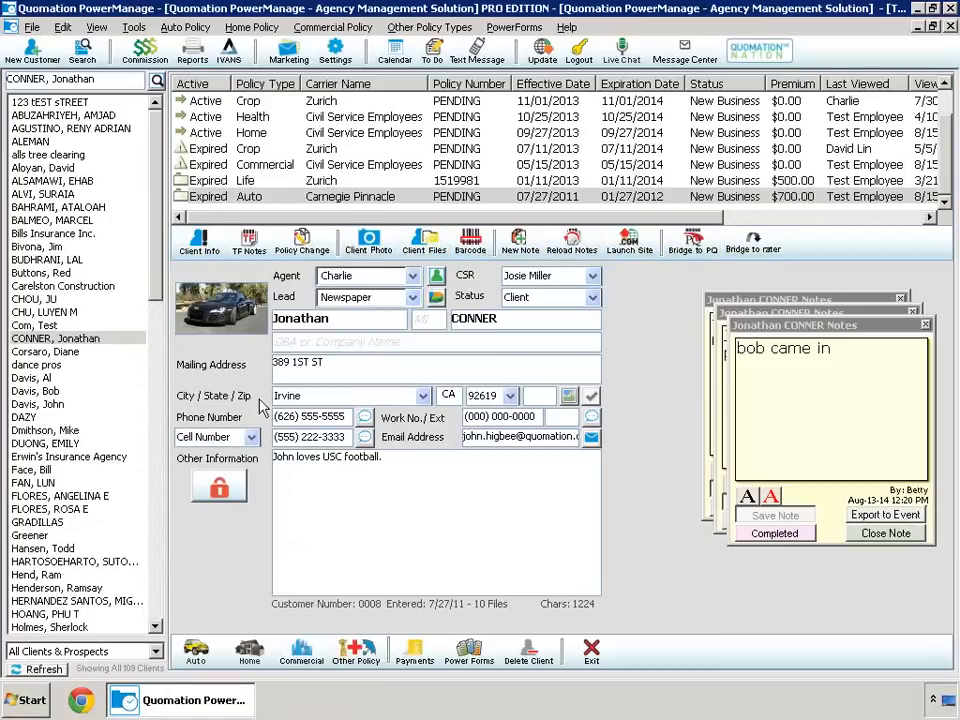
Browse the client's available PowerForms and open a new NV Personal Auto App filled with the newest client data.
{"action": "left_click", "coordinate": [459, 657]}
{"action": "left_click_drag", "start_coordinate": [682, 189], "coordinate": [387, 112]}
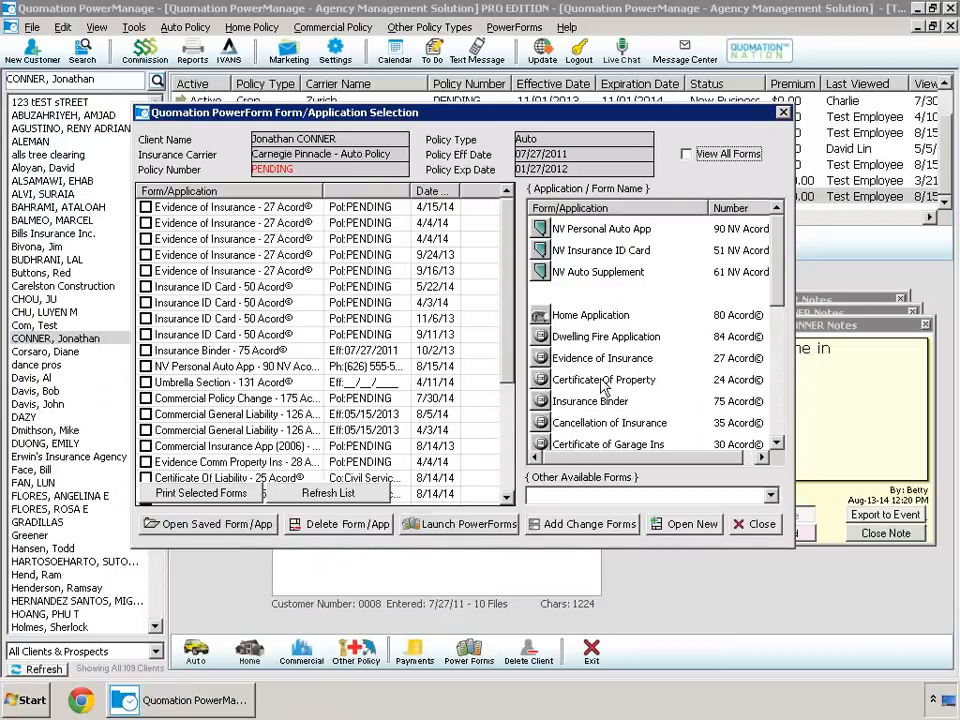
{"action": "left_click", "coordinate": [775, 400]}
{"action": "left_click_drag", "start_coordinate": [773, 397], "coordinate": [765, 221]}
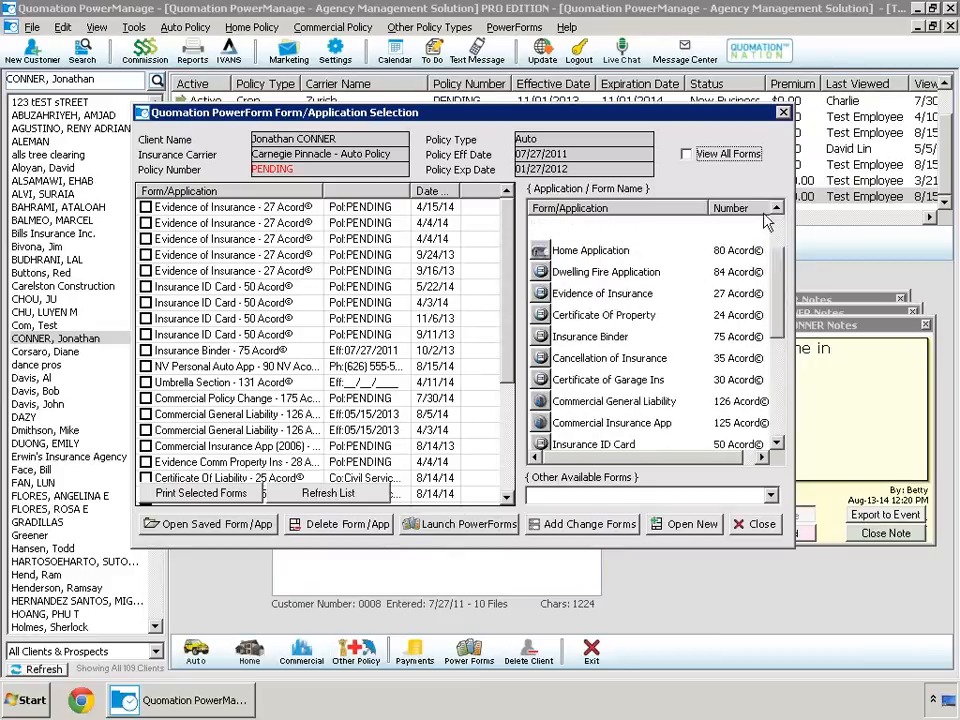
{"action": "double_click", "coordinate": [611, 229]}
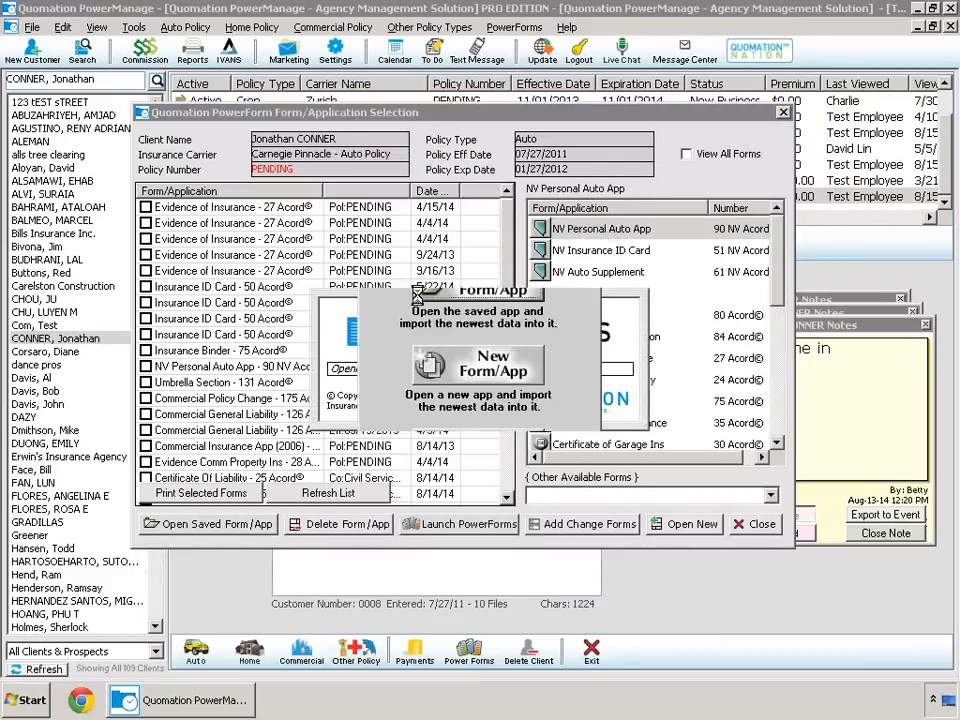
{"action": "left_click", "coordinate": [470, 372]}
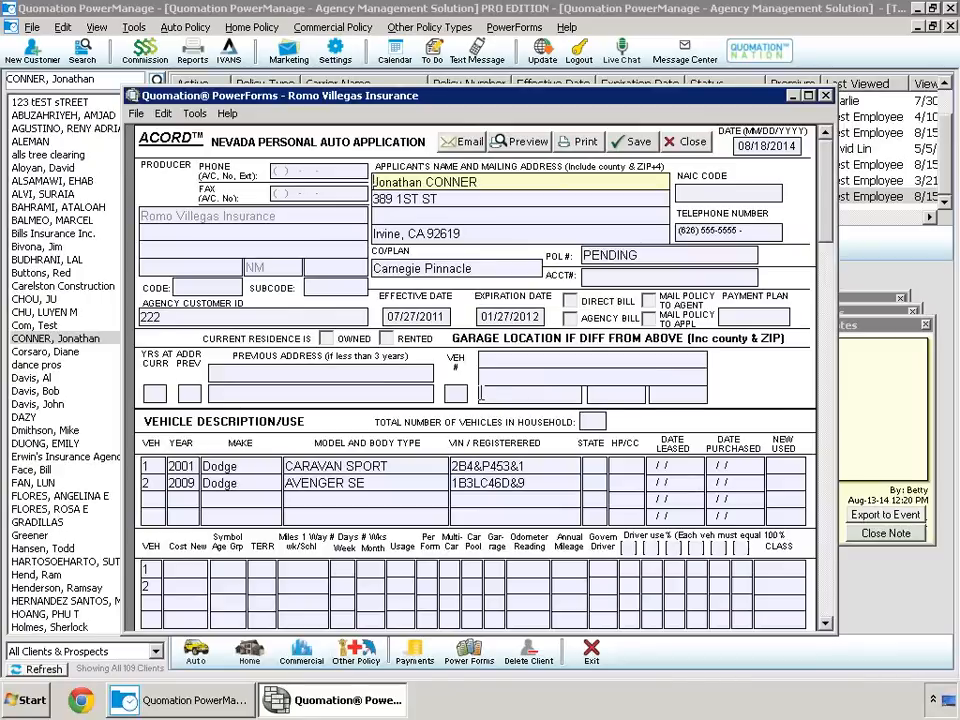
Preview the Nevada personal auto application as a PDF, look through its vehicle and coverage sections, and close the preview.
{"action": "left_click", "coordinate": [511, 144]}
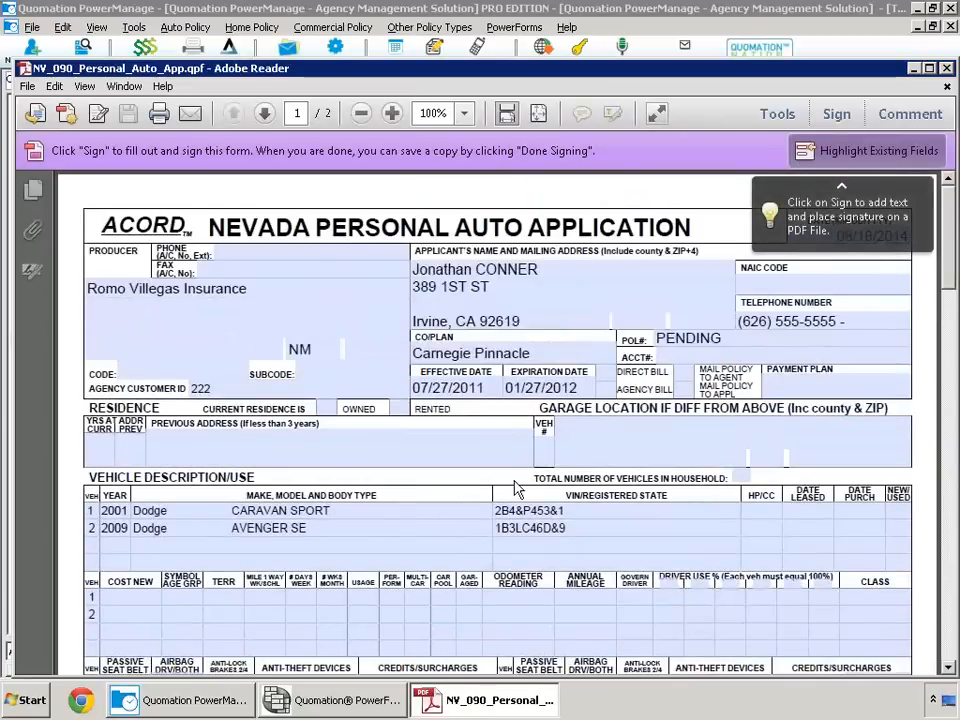
{"action": "scroll", "coordinate": [514, 480], "scroll_direction": "down", "scroll_amount": 1}
{"action": "scroll", "coordinate": [510, 418], "scroll_direction": "up", "scroll_amount": 1}
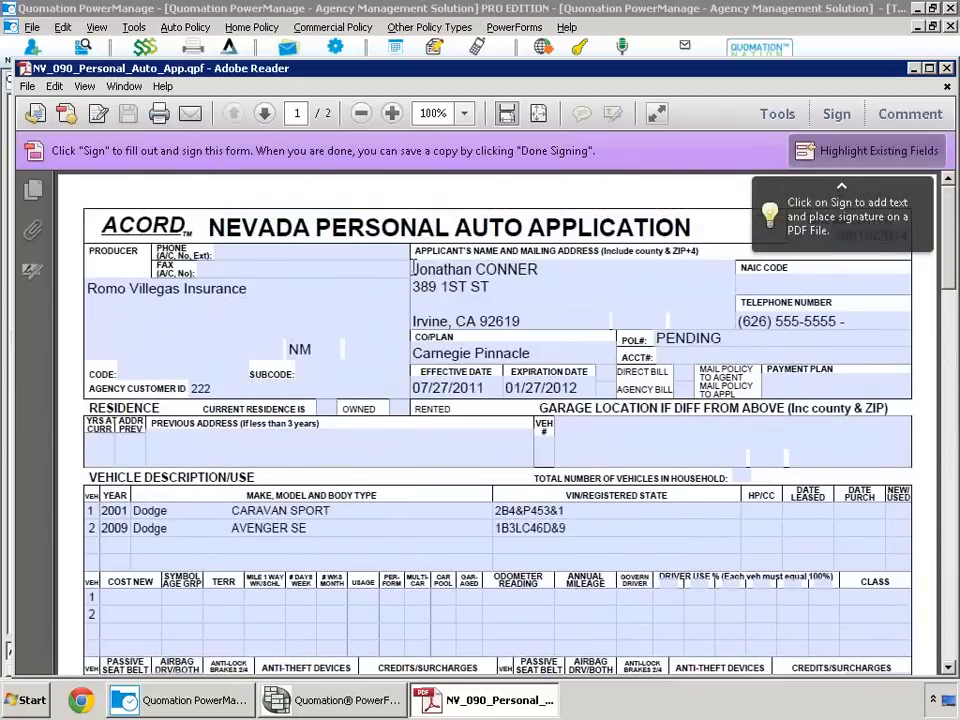
{"action": "scroll", "coordinate": [535, 388], "scroll_direction": "down", "scroll_amount": 8}
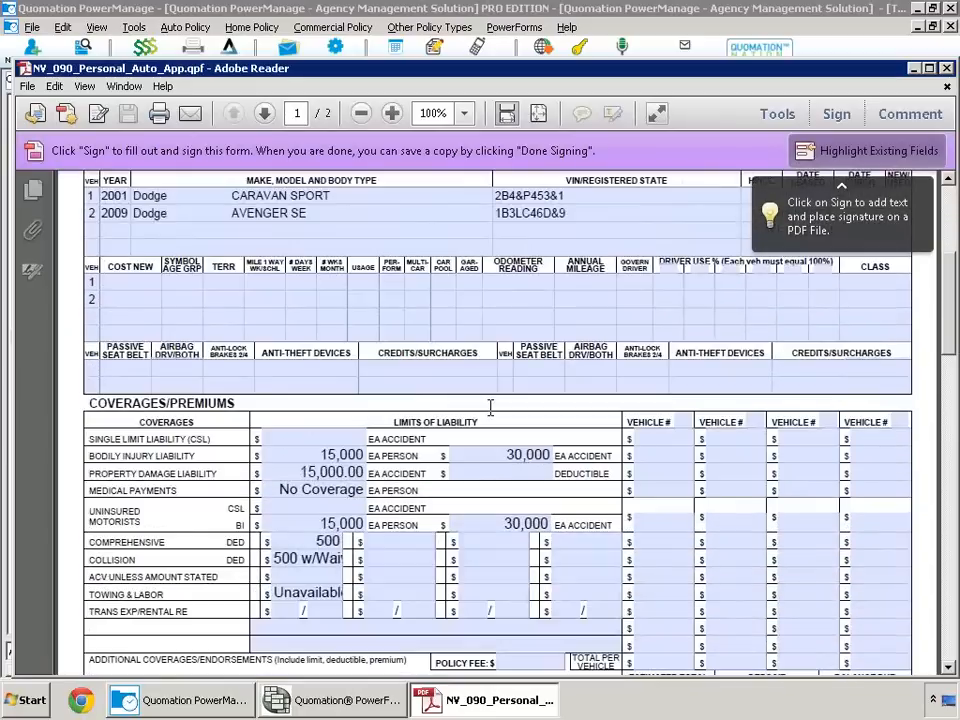
{"action": "scroll", "coordinate": [490, 405], "scroll_direction": "up", "scroll_amount": 8}
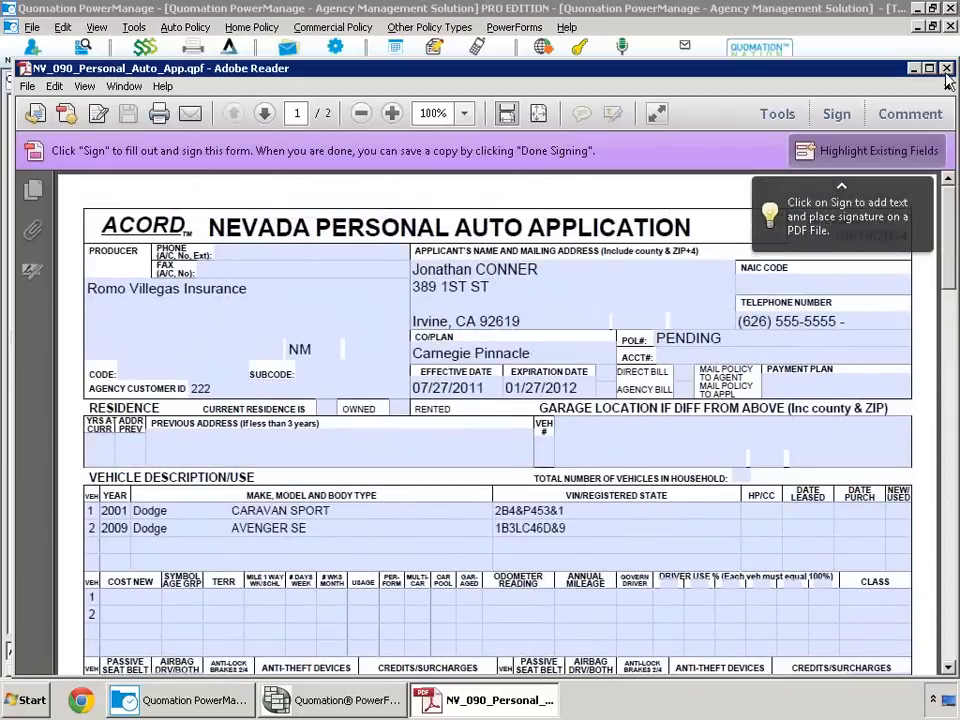
{"action": "left_click", "coordinate": [946, 69]}
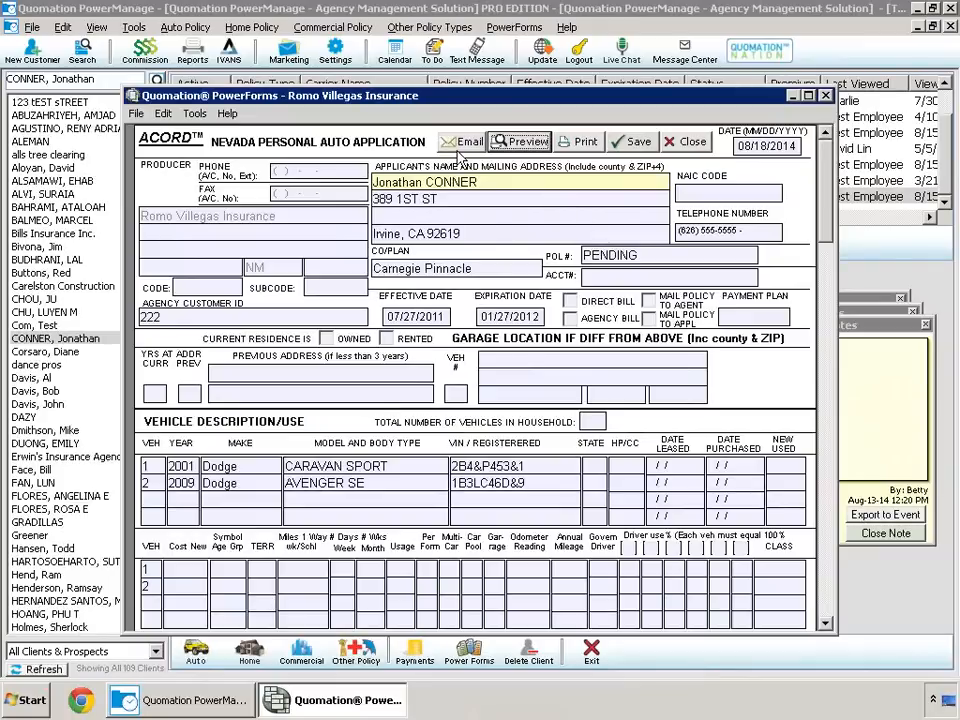
Close the Nevada personal auto application and the form selection window.
{"action": "scroll", "coordinate": [460, 160], "scroll_direction": "down", "scroll_amount": 1}
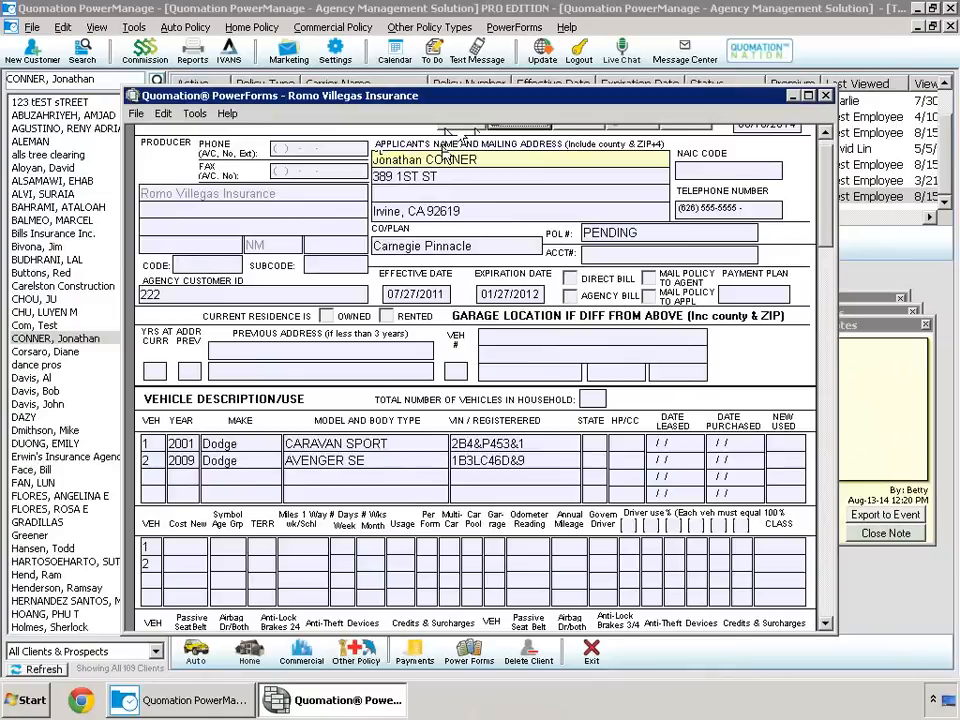
{"action": "left_click", "coordinate": [825, 96]}
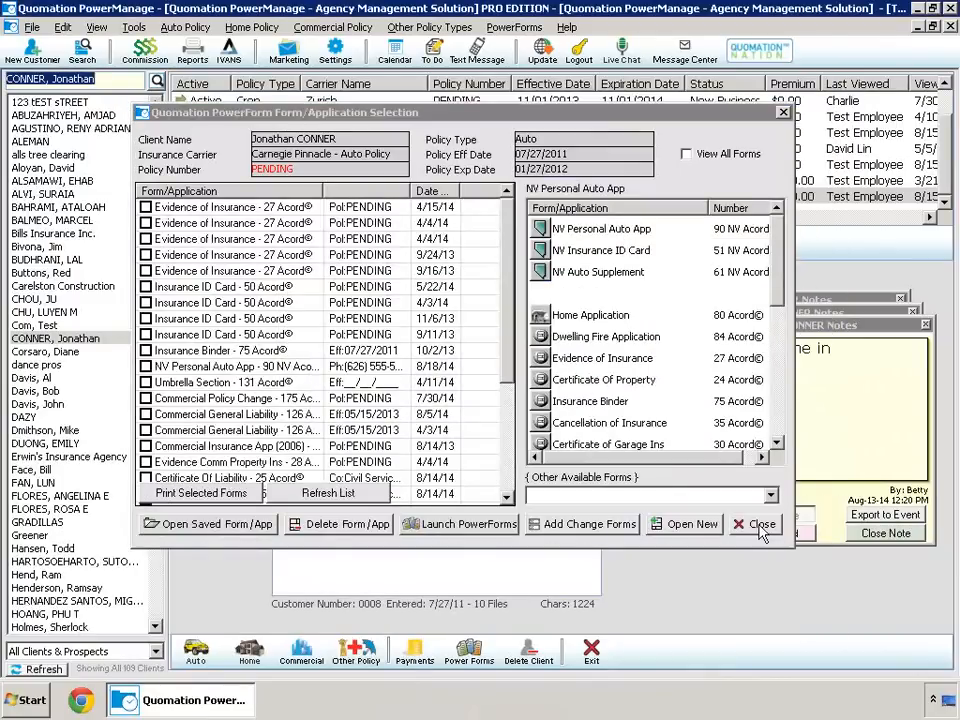
{"action": "left_click", "coordinate": [760, 526]}
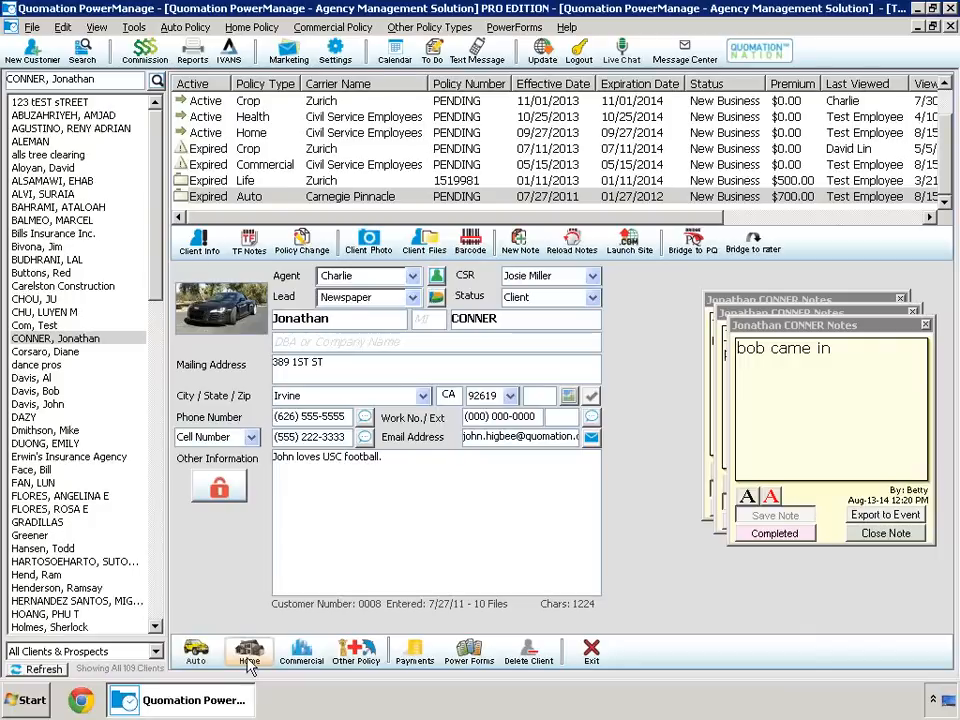
Check the other policy types offered for the client and the auto policy's type list and lines of business, and close the policy.
{"action": "left_click", "coordinate": [356, 664]}
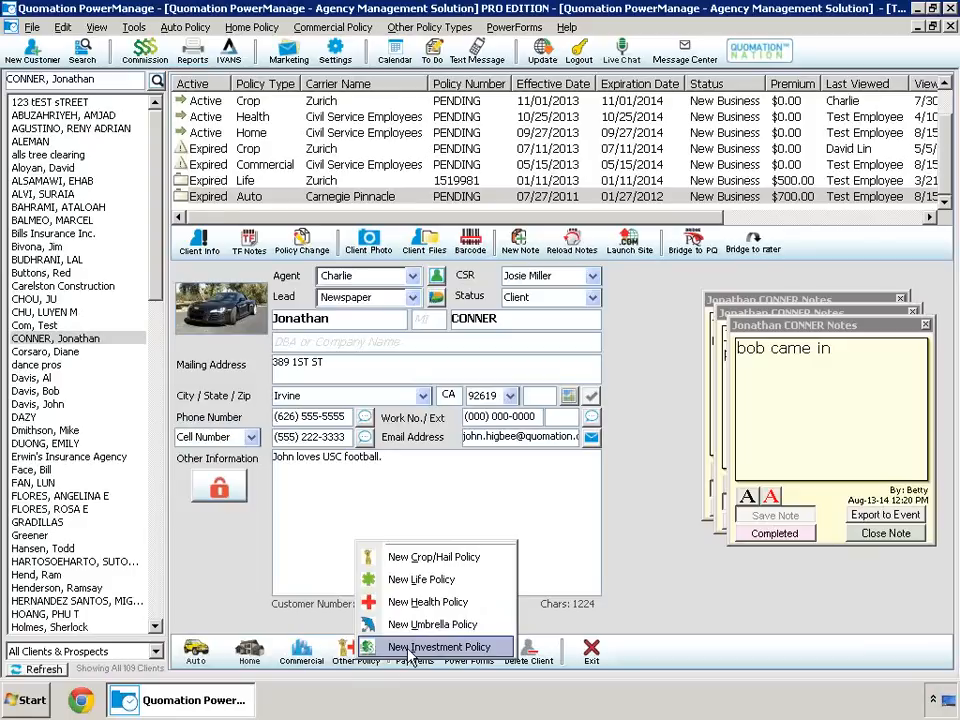
{"action": "left_click", "coordinate": [200, 648]}
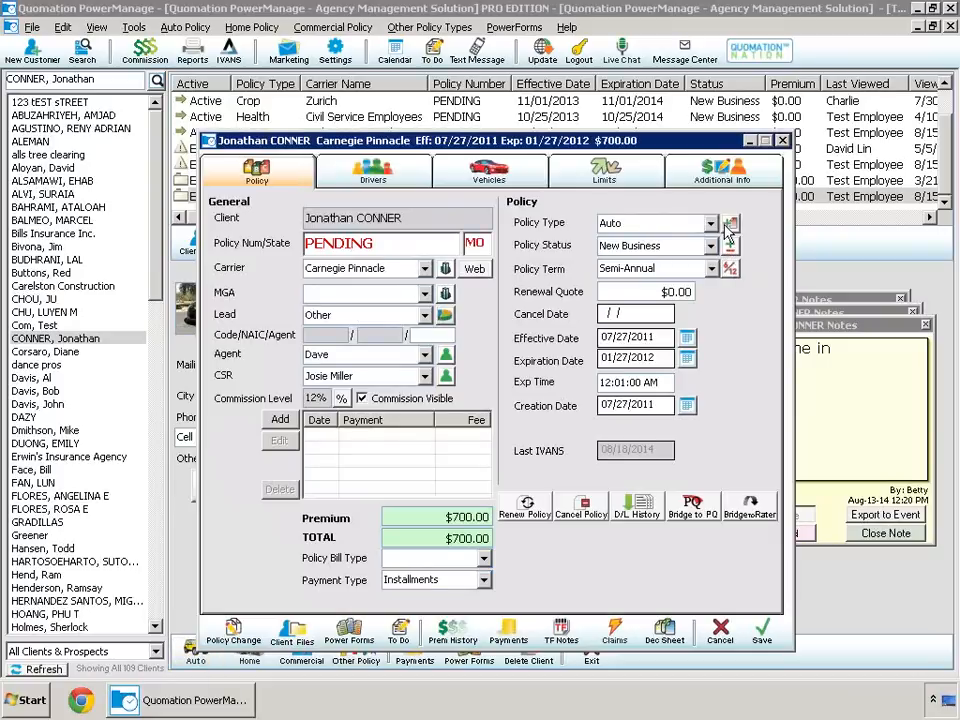
{"action": "left_click", "coordinate": [711, 225]}
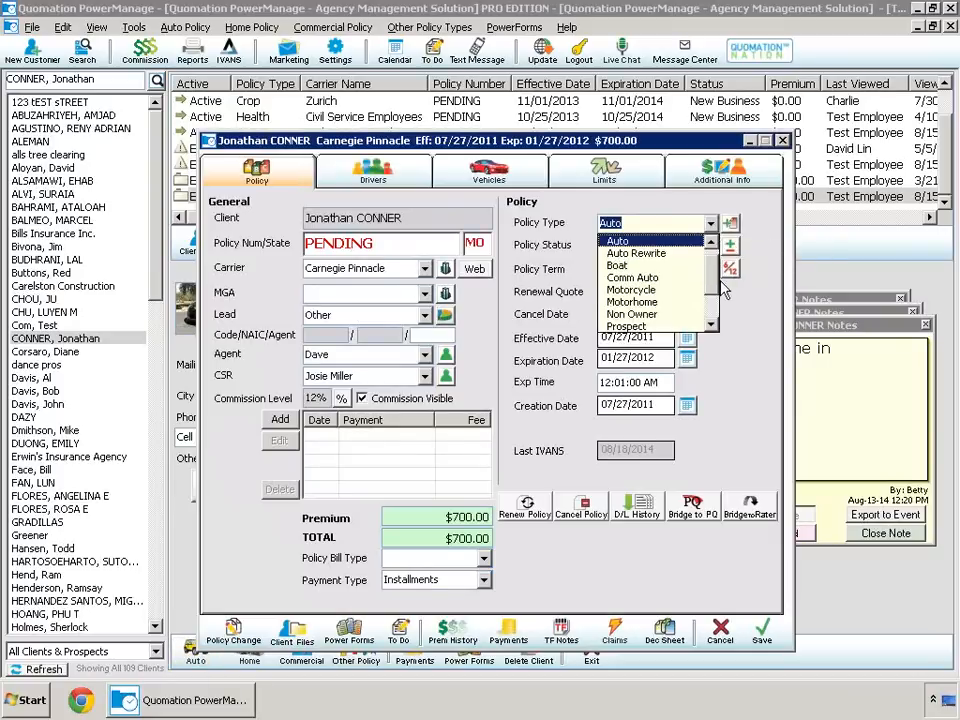
{"action": "scroll", "coordinate": [713, 260], "scroll_direction": "down", "scroll_amount": 2}
{"action": "scroll", "coordinate": [713, 250], "scroll_direction": "up", "scroll_amount": 2}
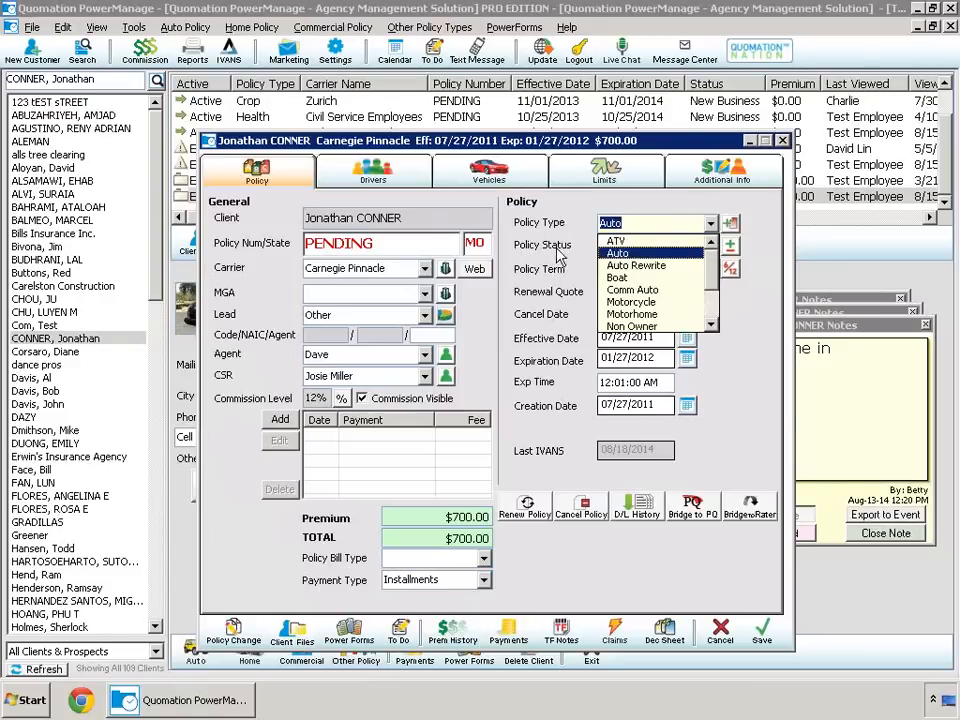
{"action": "left_click", "coordinate": [731, 229]}
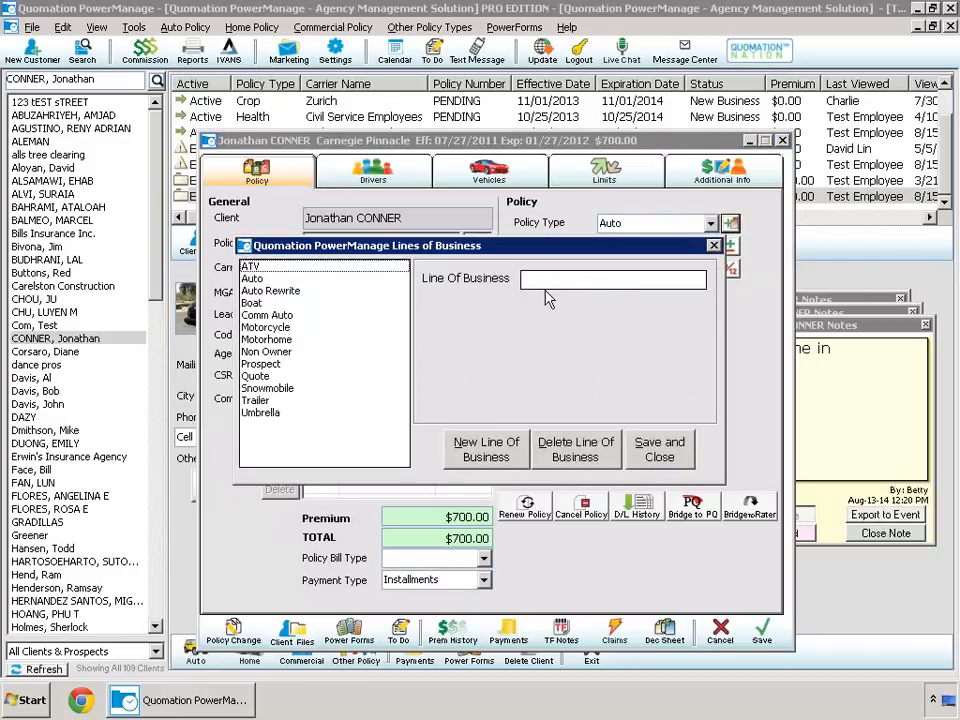
{"action": "left_click", "coordinate": [713, 245]}
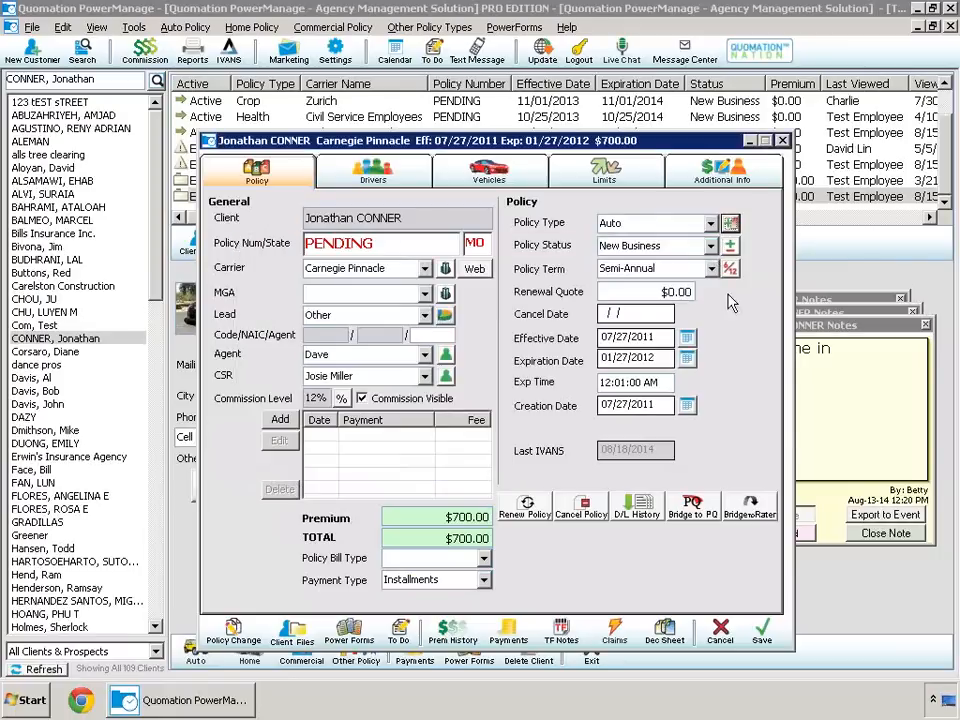
{"action": "left_click", "coordinate": [783, 141]}
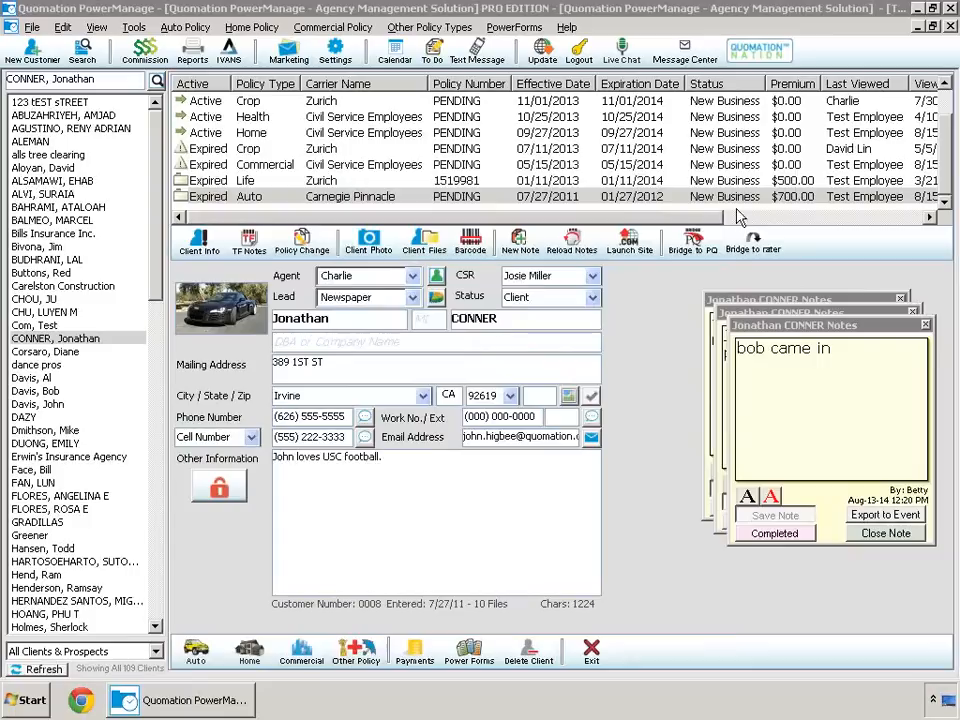
Open the commercial policy and view its premium and payments, general, automobile and workers comp liability limits, and certificates and forms.
{"action": "left_click", "coordinate": [301, 652]}
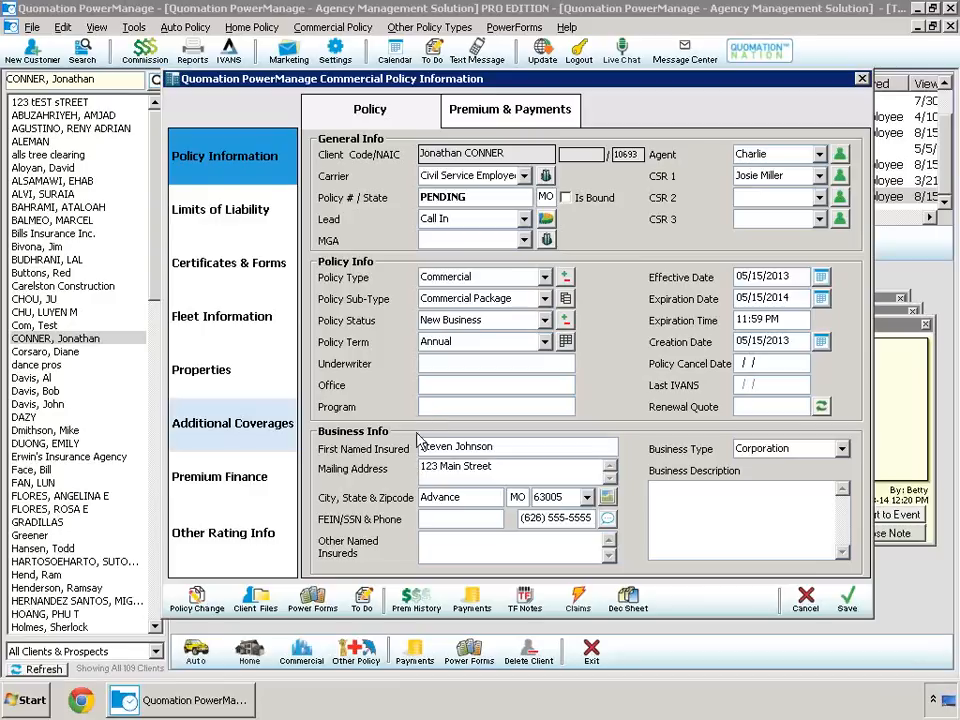
{"action": "left_click", "coordinate": [492, 123]}
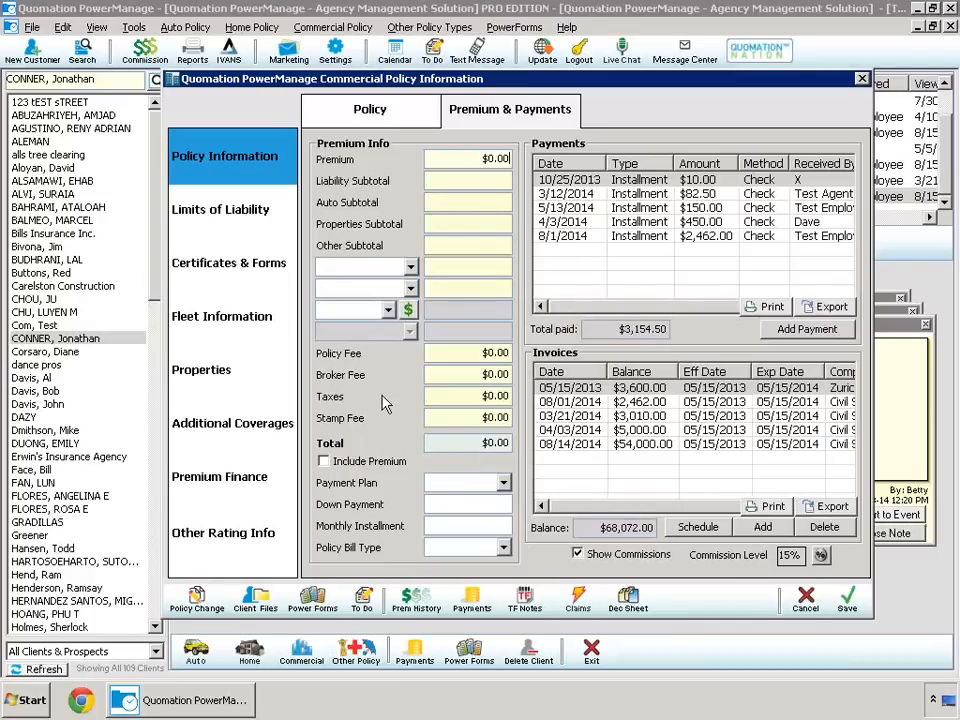
{"action": "left_click", "coordinate": [234, 222]}
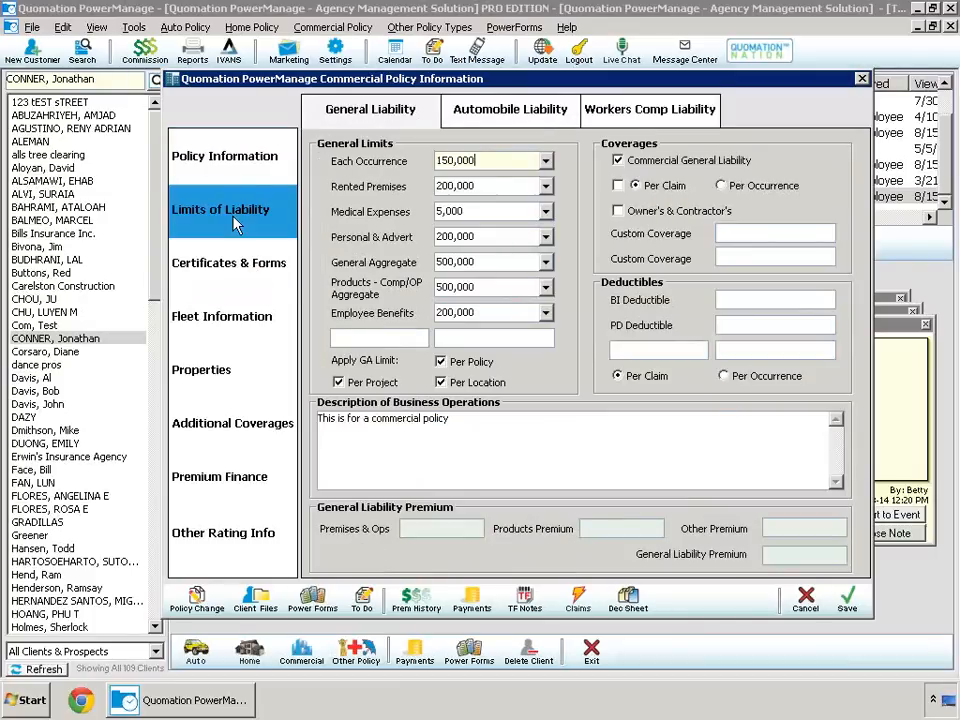
{"action": "left_click", "coordinate": [504, 120]}
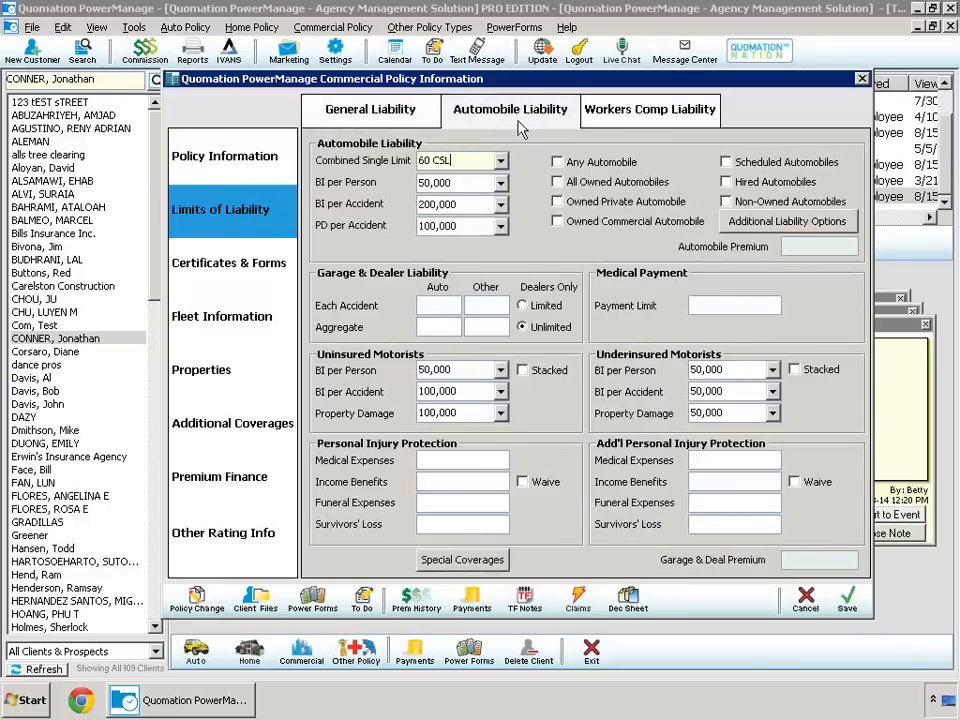
{"action": "left_click", "coordinate": [626, 118]}
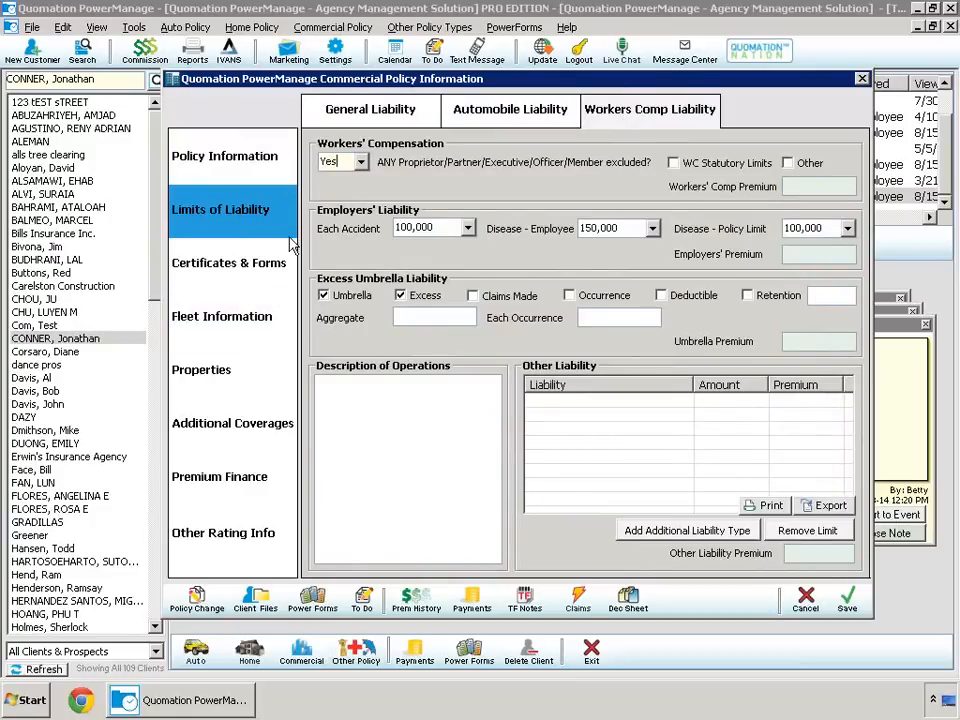
{"action": "left_click", "coordinate": [226, 271]}
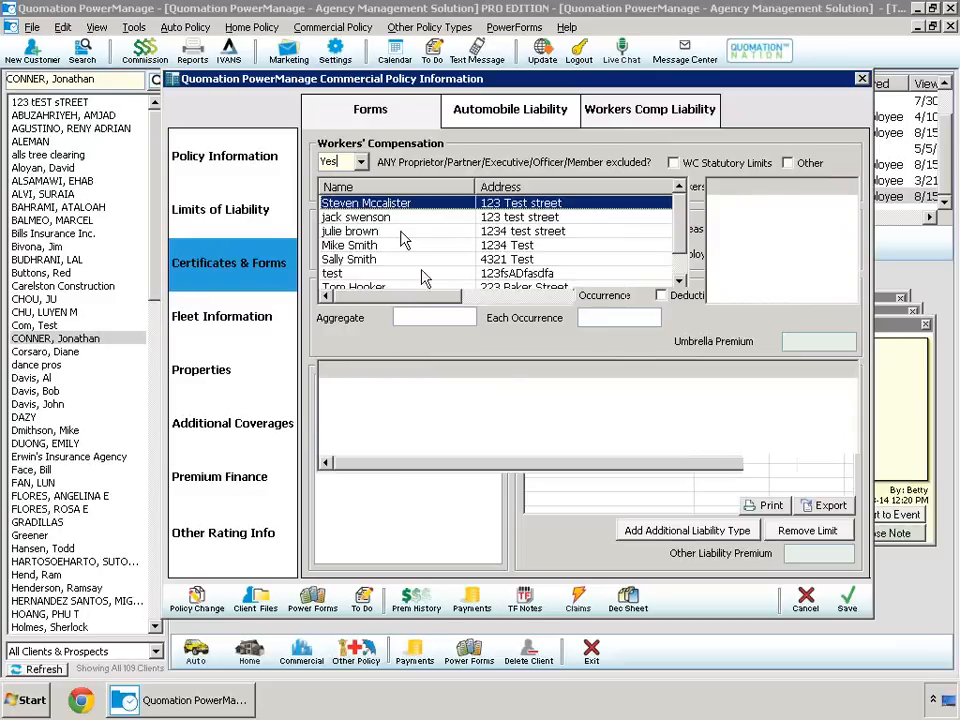
Look at the certificate holder manager, and link four additional certificate holders from the saved list to the commercial policy.
{"action": "left_click", "coordinate": [385, 327]}
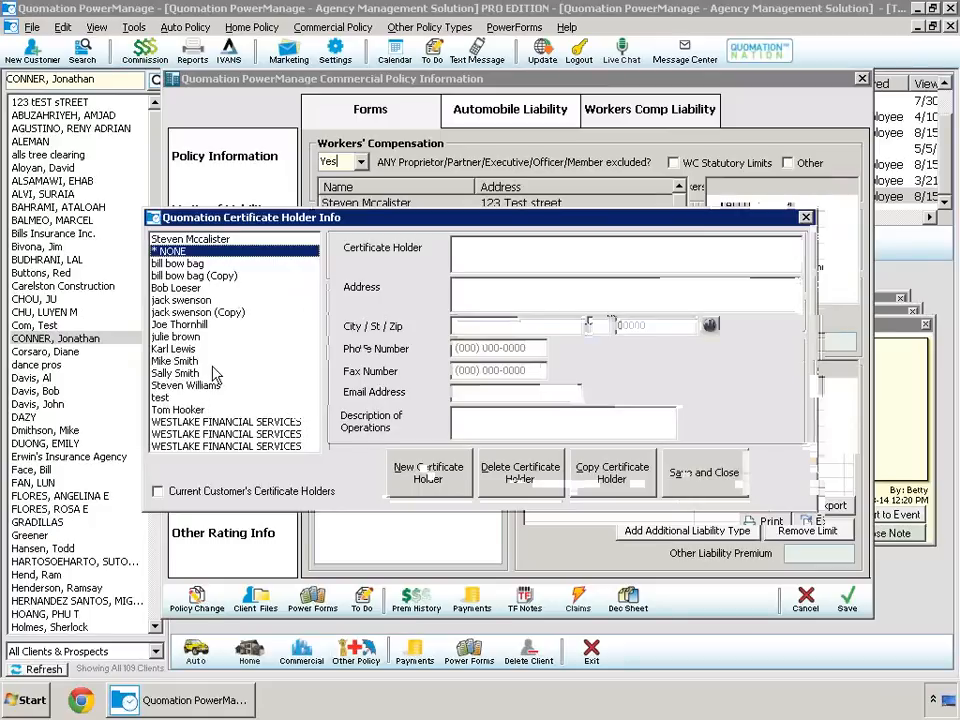
{"action": "left_click", "coordinate": [807, 218]}
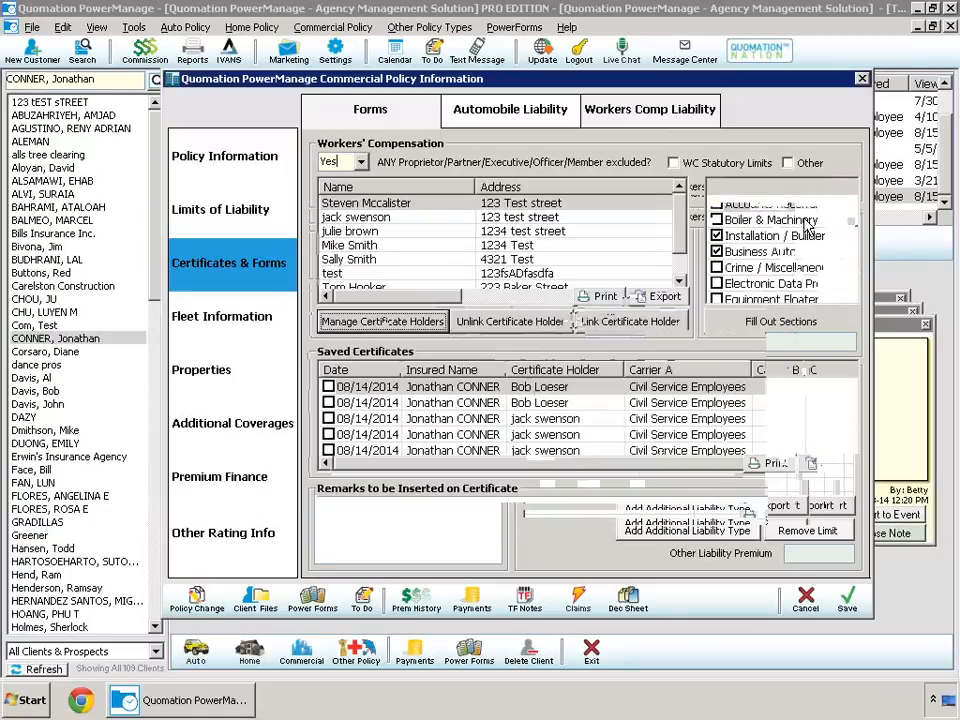
{"action": "left_click", "coordinate": [641, 330]}
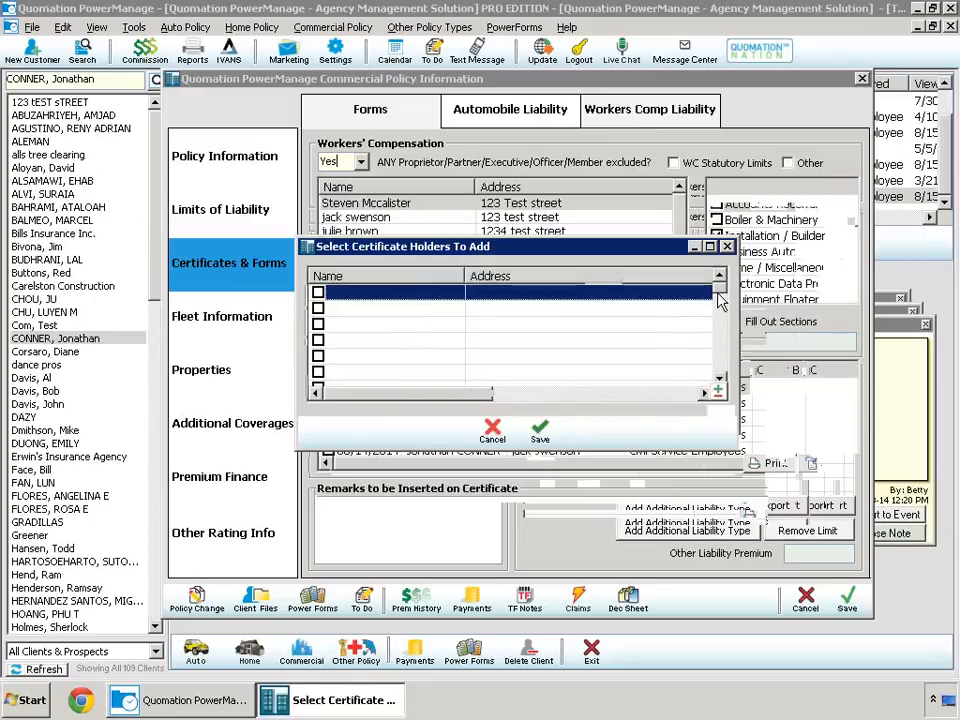
{"action": "scroll", "coordinate": [318, 308], "scroll_direction": "down", "scroll_amount": 4}
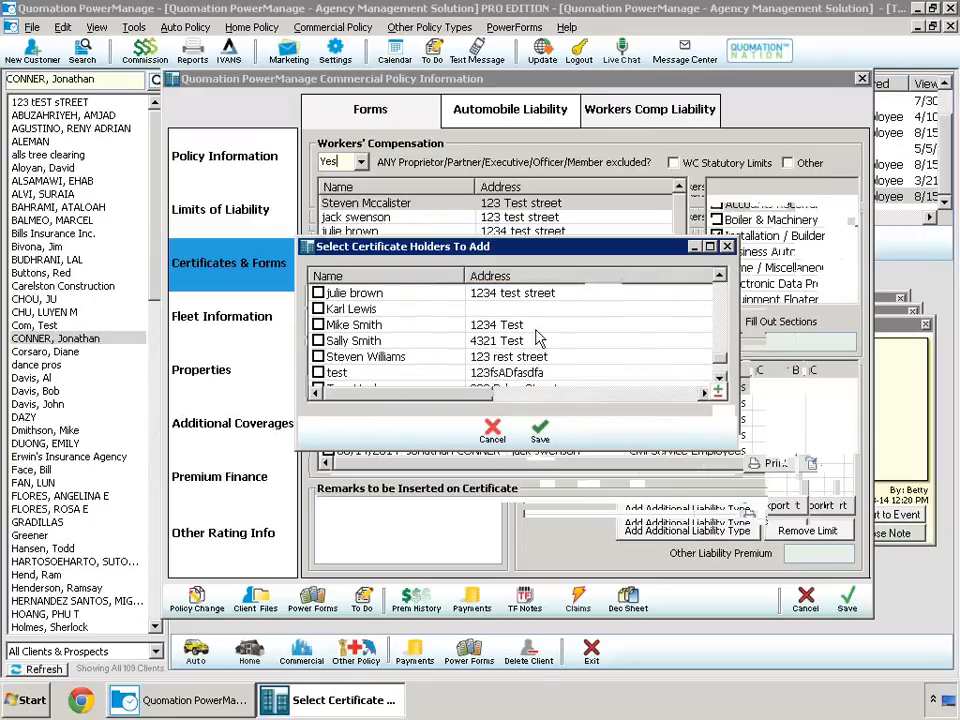
{"action": "left_click", "coordinate": [318, 309]}
{"action": "left_click", "coordinate": [318, 341]}
{"action": "left_click", "coordinate": [318, 357]}
{"action": "left_click", "coordinate": [318, 373]}
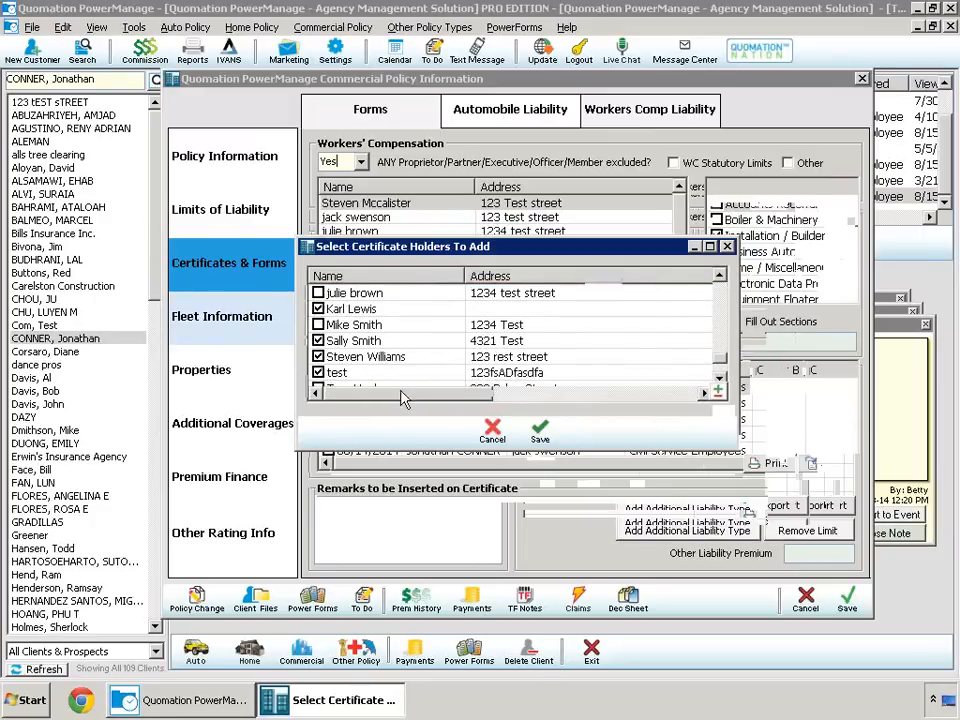
{"action": "left_click", "coordinate": [540, 432]}
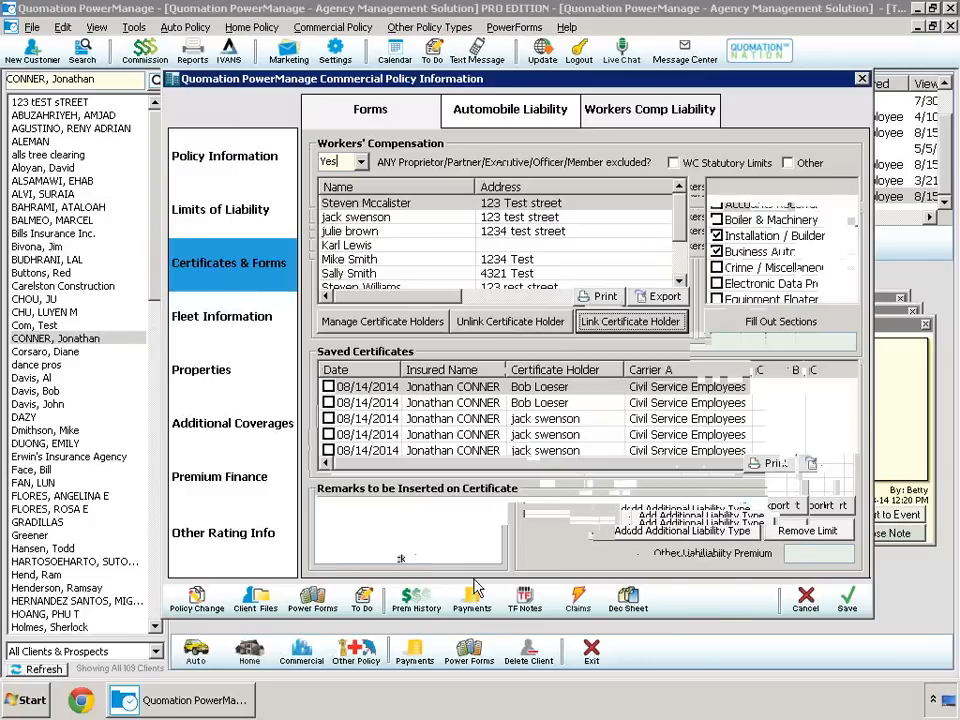
Create a new certificate of liability insurance, review its coverages, limits and certificate holder sections, and close it without saving.
{"action": "left_click", "coordinate": [762, 563]}
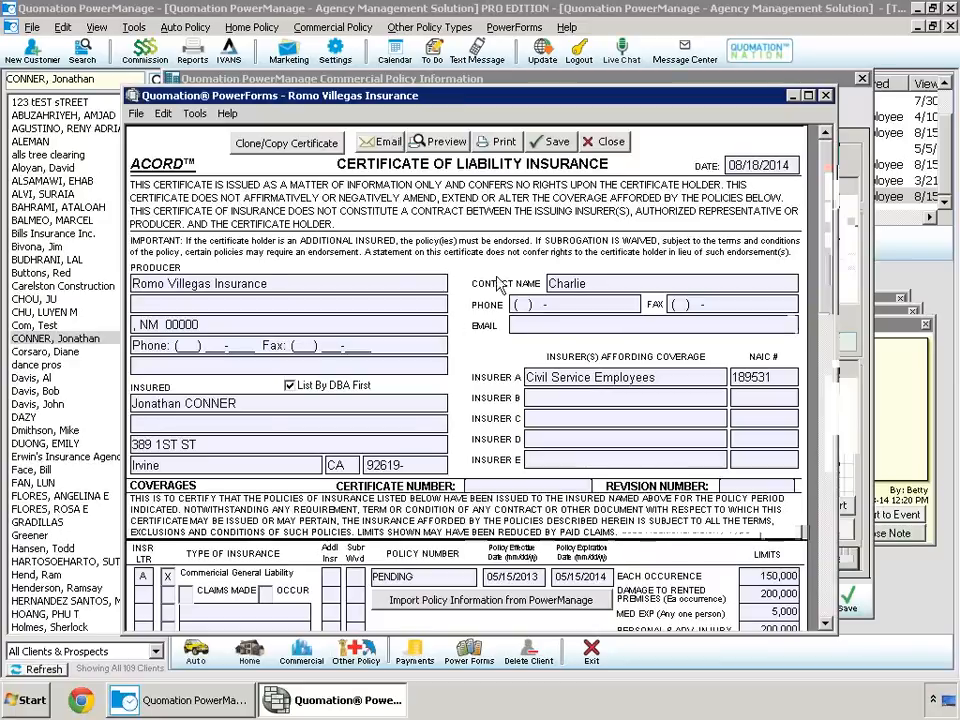
{"action": "scroll", "coordinate": [480, 390], "scroll_direction": "down", "scroll_amount": 3}
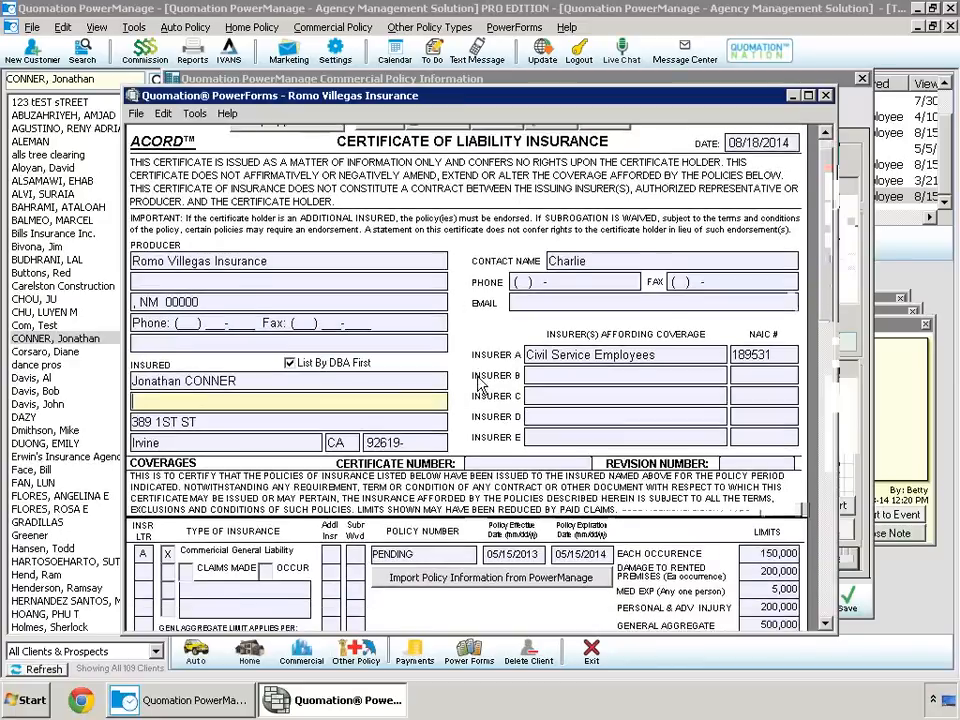
{"action": "scroll", "coordinate": [480, 383], "scroll_direction": "down", "scroll_amount": 5}
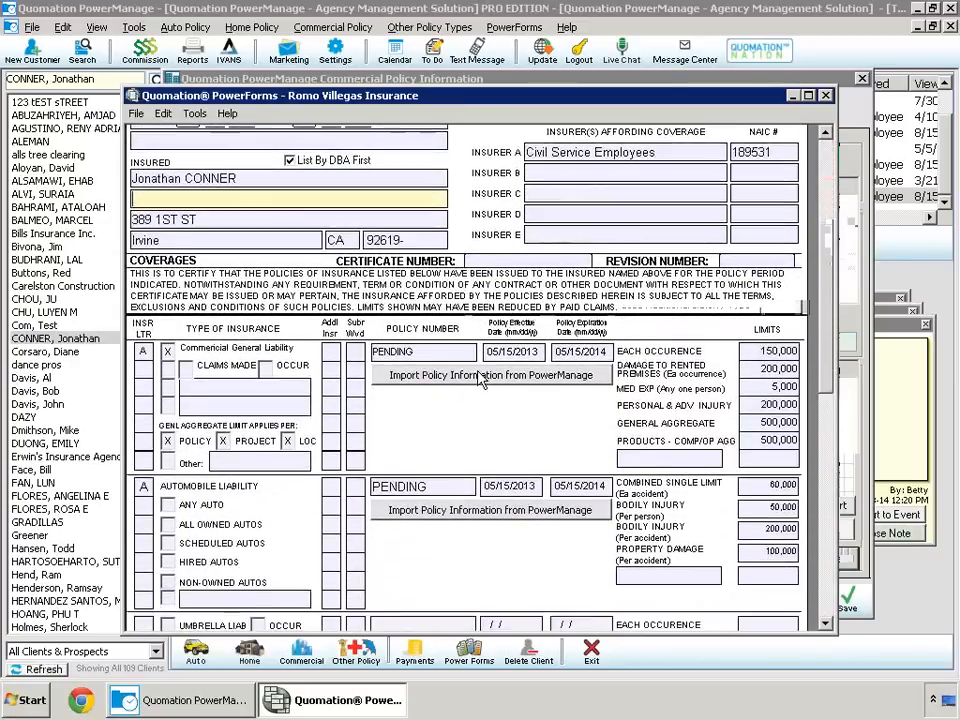
{"action": "scroll", "coordinate": [476, 372], "scroll_direction": "down", "scroll_amount": 3}
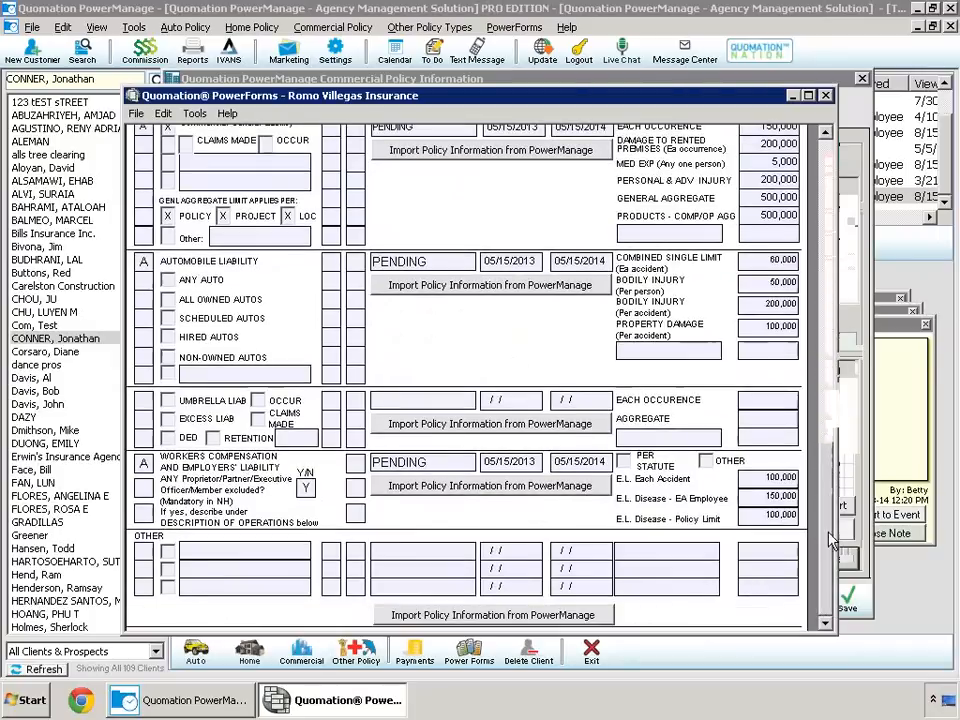
{"action": "scroll", "coordinate": [620, 446], "scroll_direction": "down", "scroll_amount": 10}
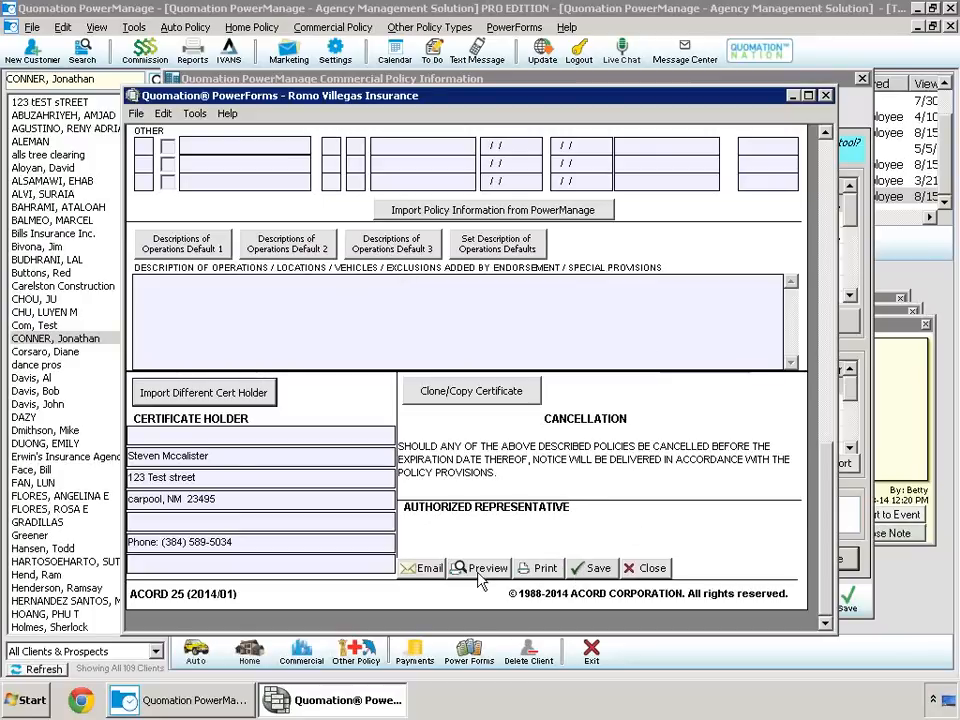
{"action": "left_click", "coordinate": [825, 95]}
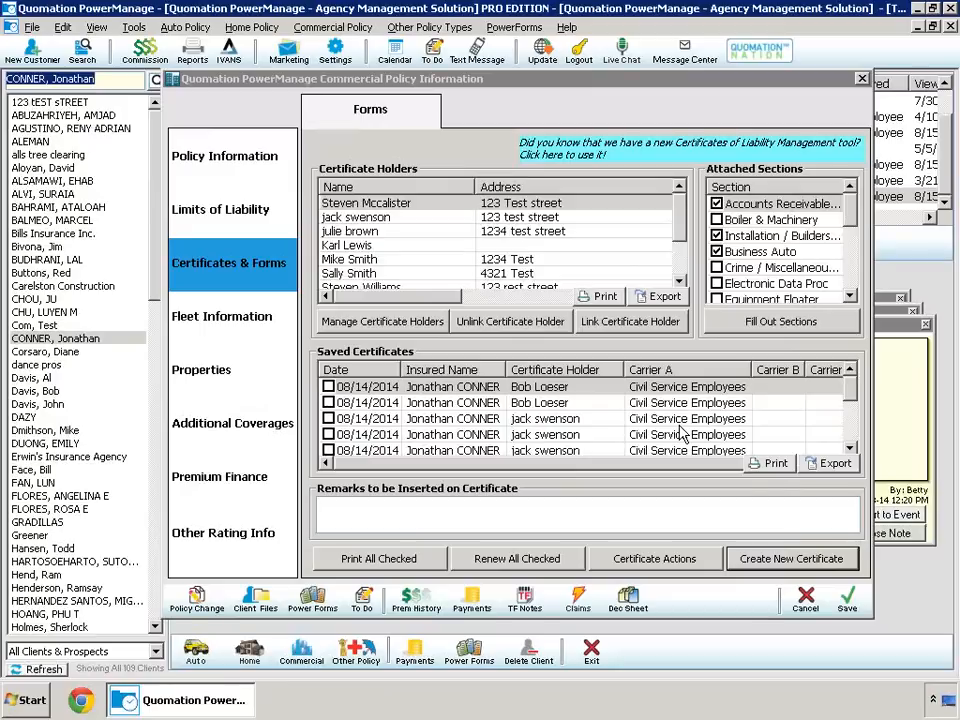
View the commercial policy's fleet drivers, vehicles and vehicle coverages, and its properties and equipment.
{"action": "left_click", "coordinate": [213, 320]}
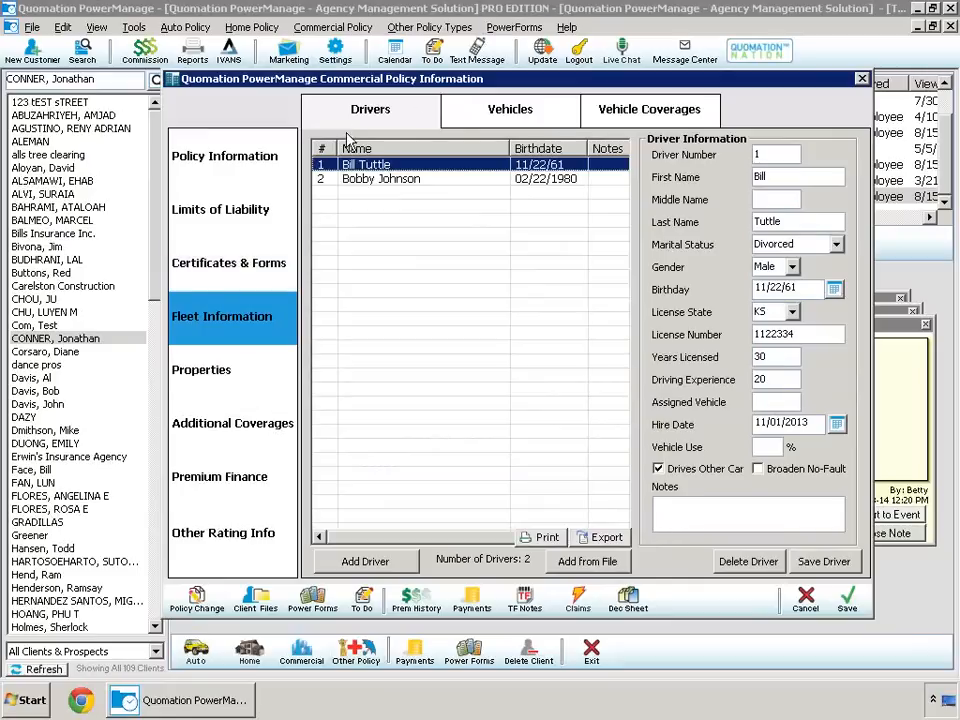
{"action": "left_click", "coordinate": [490, 120]}
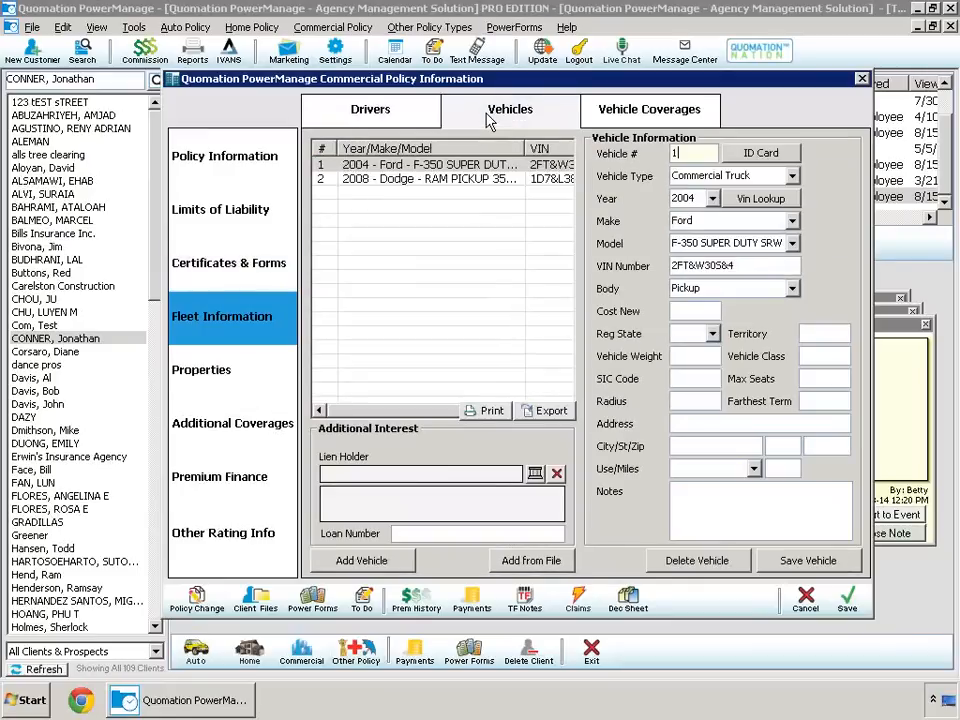
{"action": "left_click", "coordinate": [667, 114]}
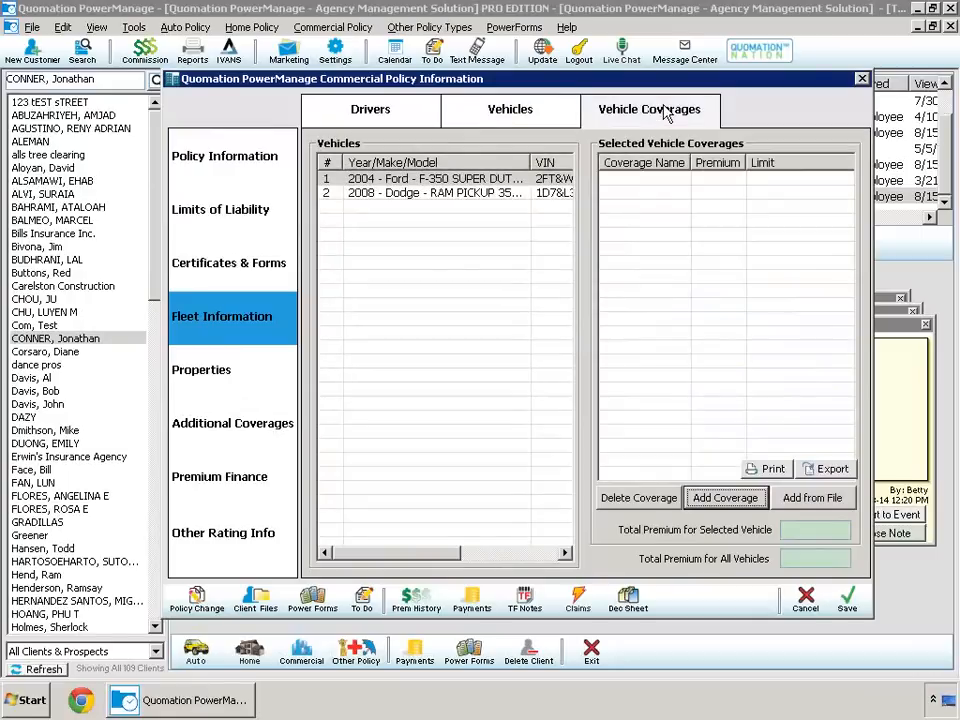
{"action": "left_click", "coordinate": [233, 385]}
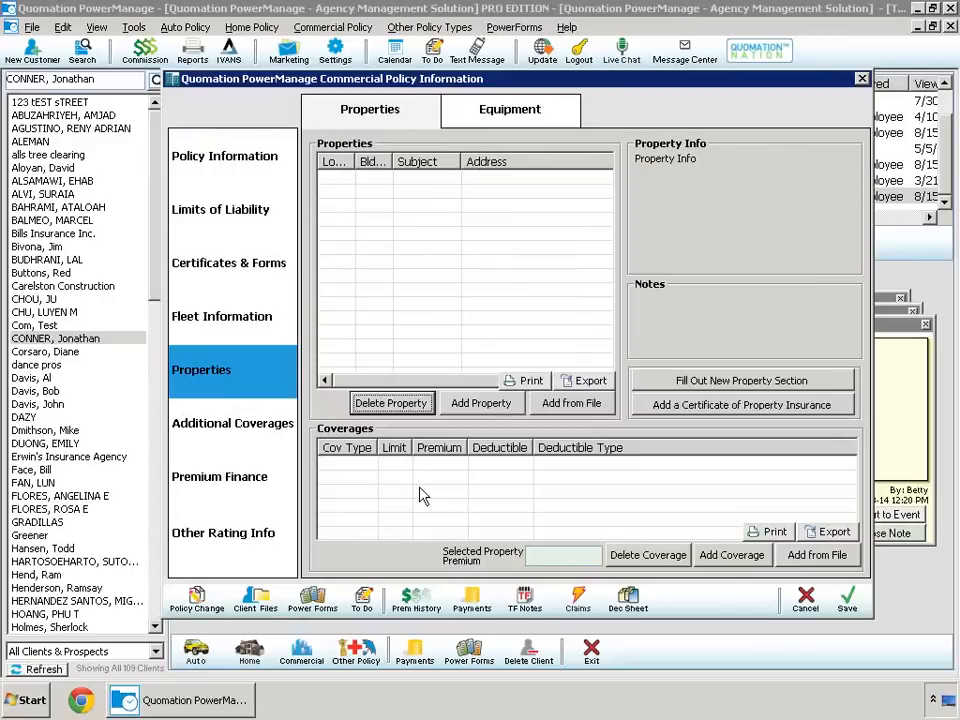
{"action": "left_click", "coordinate": [500, 116]}
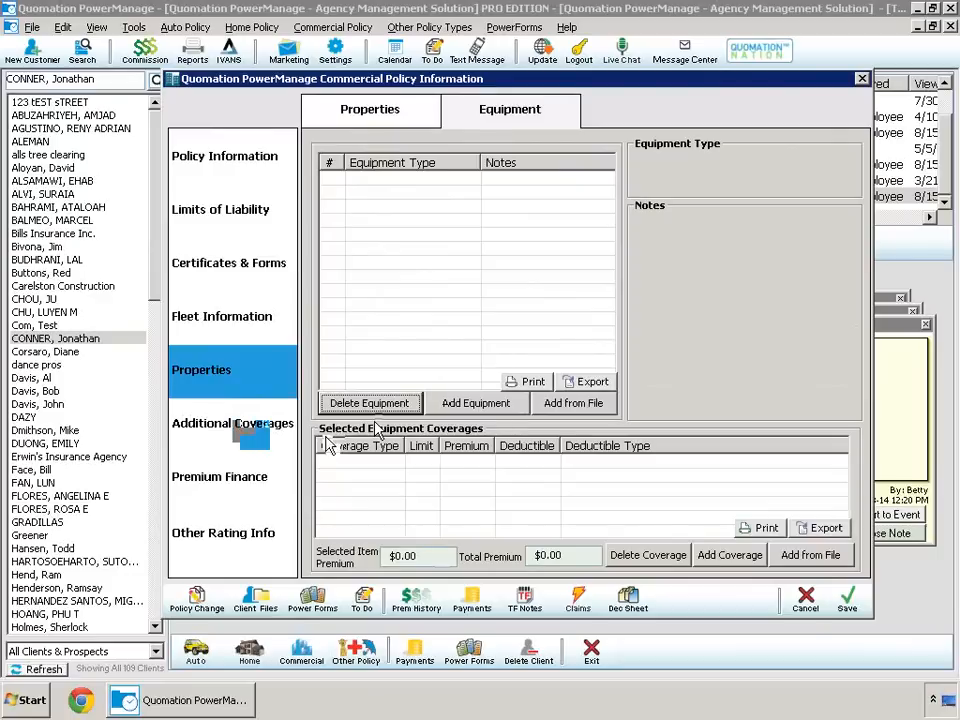
View the commercial policy's premium finance and other rating information, and save the changes made to the policy.
{"action": "left_click", "coordinate": [248, 500]}
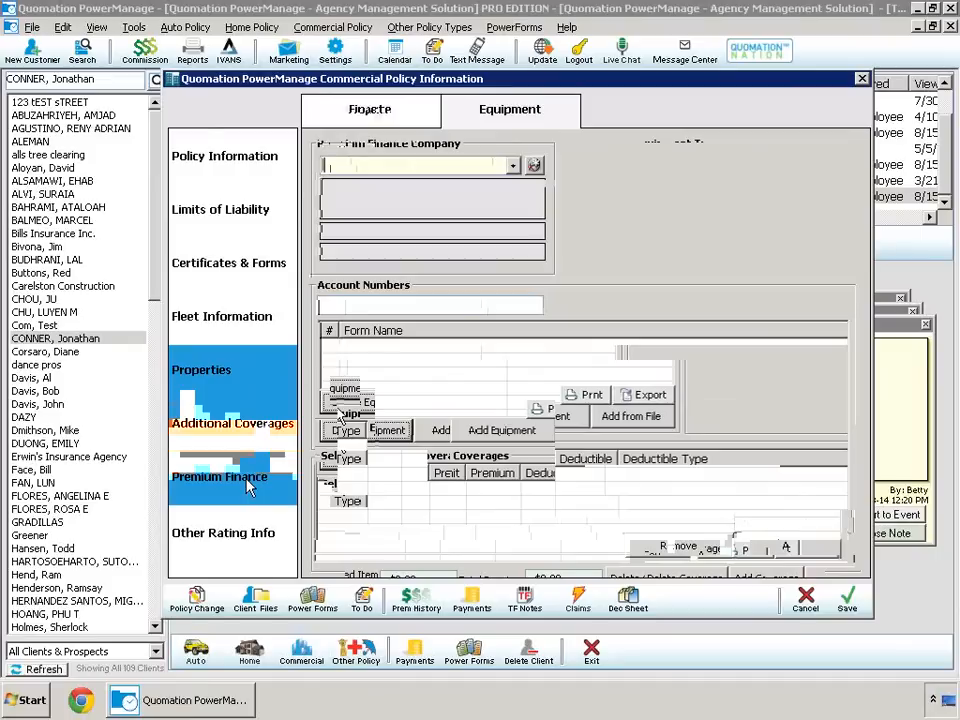
{"action": "left_click", "coordinate": [236, 536]}
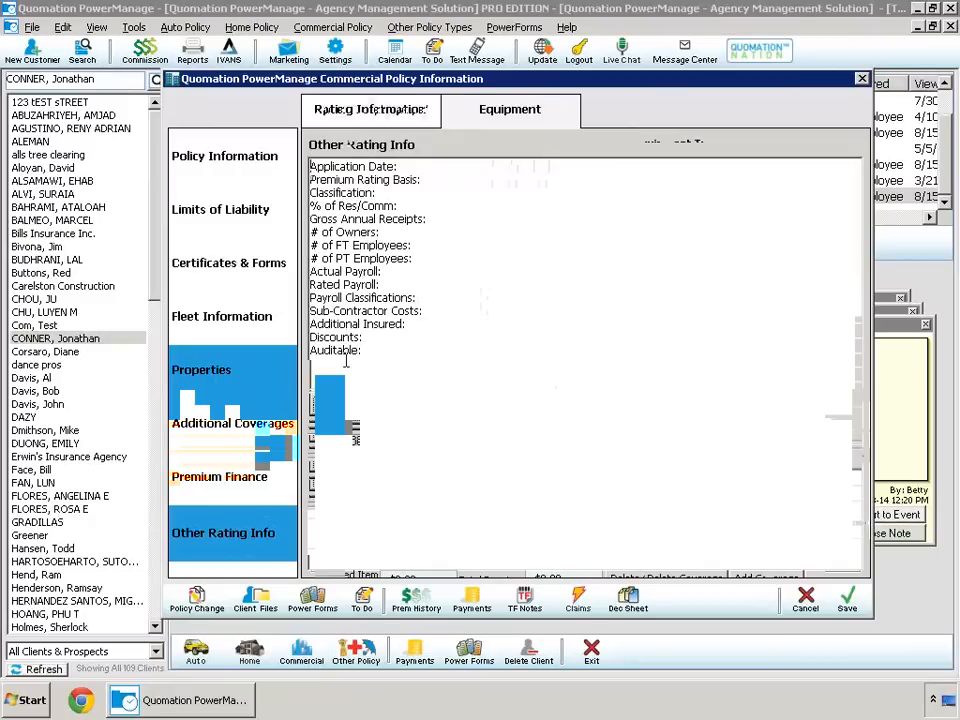
{"action": "left_click", "coordinate": [847, 602]}
{"action": "left_click", "coordinate": [540, 398]}
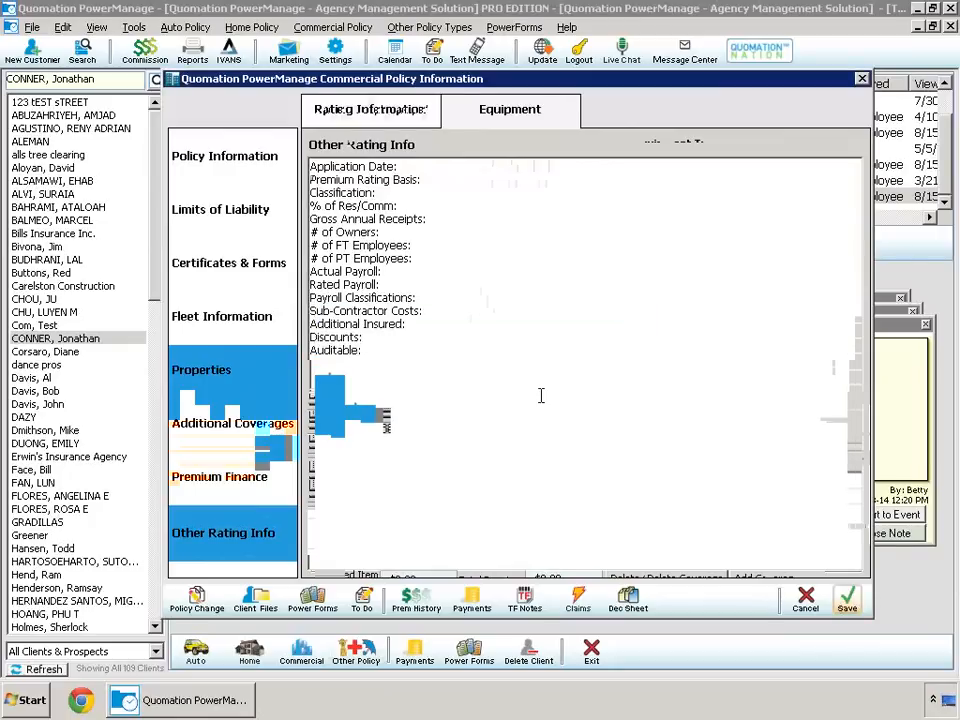
{"action": "left_click", "coordinate": [848, 601]}
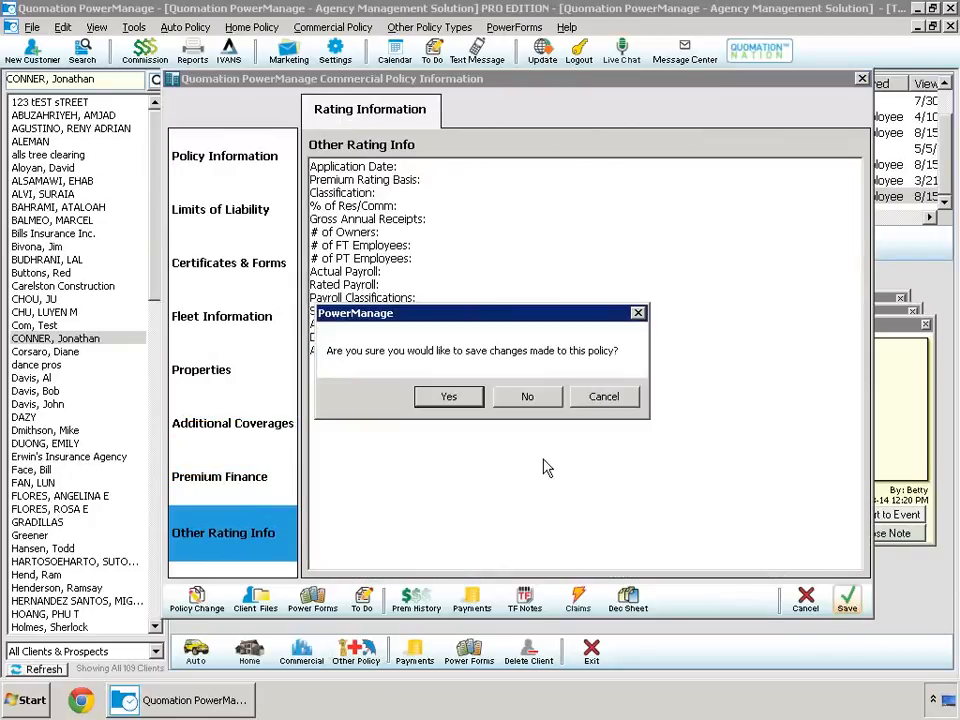
{"action": "left_click", "coordinate": [430, 396]}
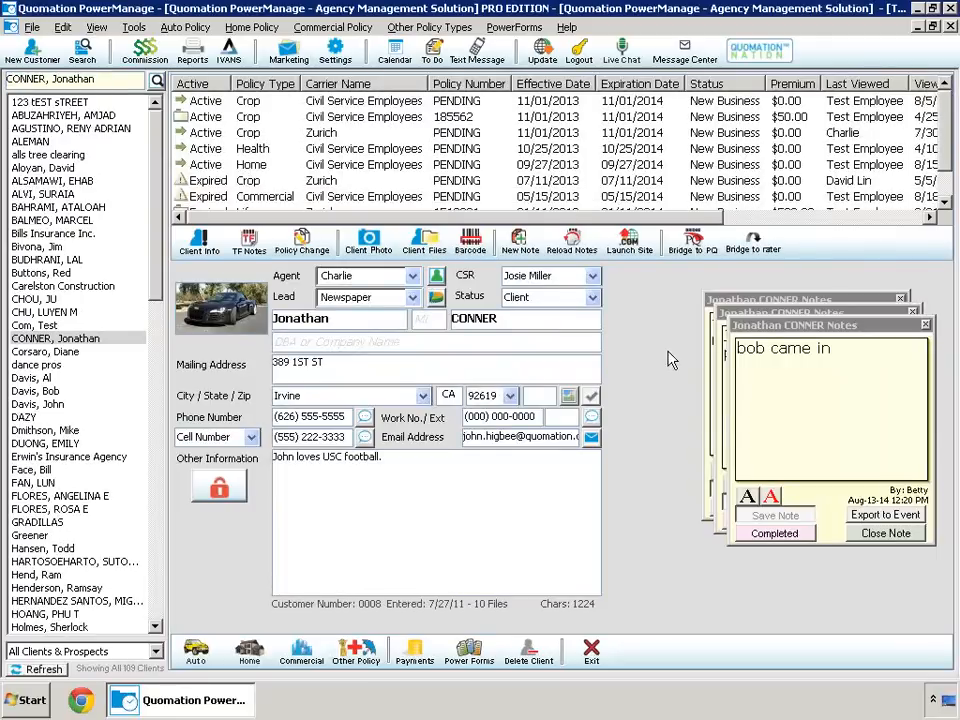
Open the client's home policy, view its general, structure, coverage and additional information, and save and close it.
{"action": "left_click", "coordinate": [252, 652]}
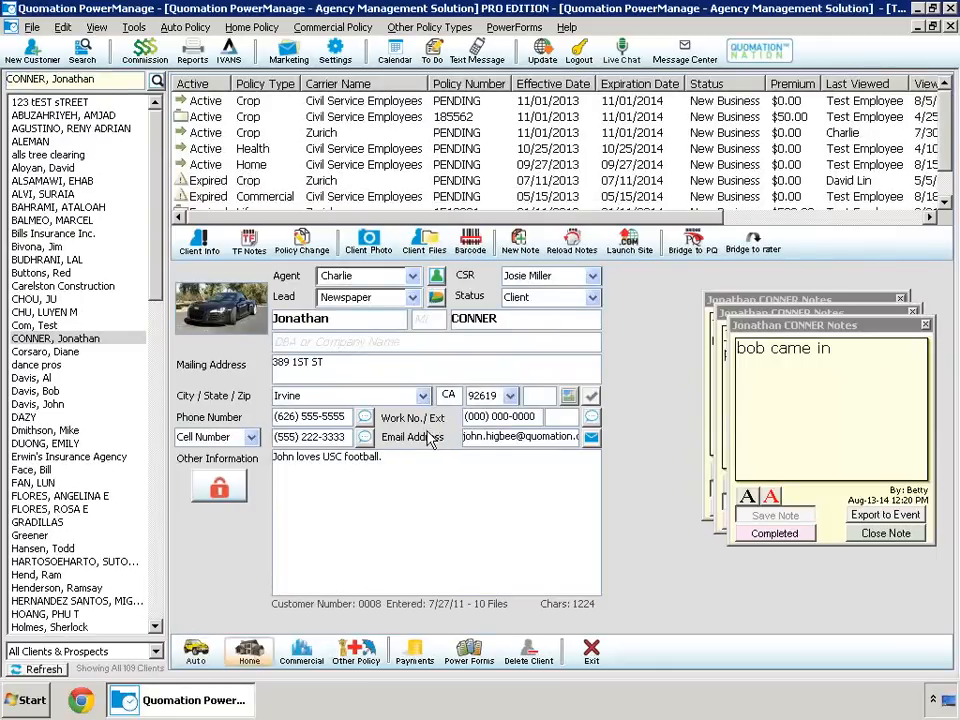
{"action": "left_click", "coordinate": [249, 652]}
{"action": "left_click_drag", "start_coordinate": [794, 240], "coordinate": [367, 88]}
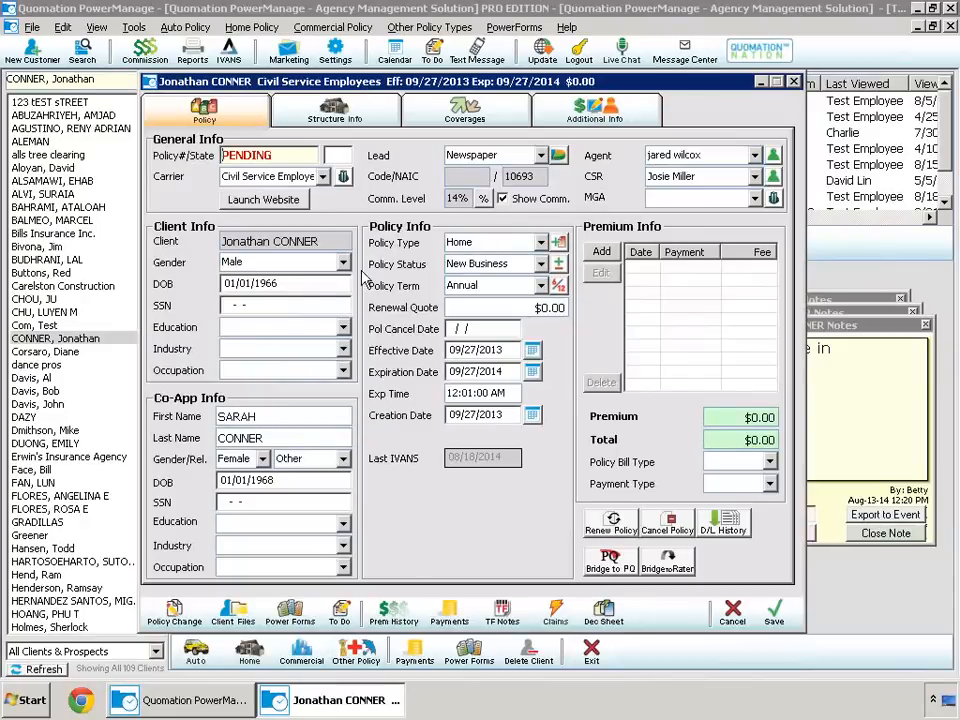
{"action": "left_click", "coordinate": [350, 114]}
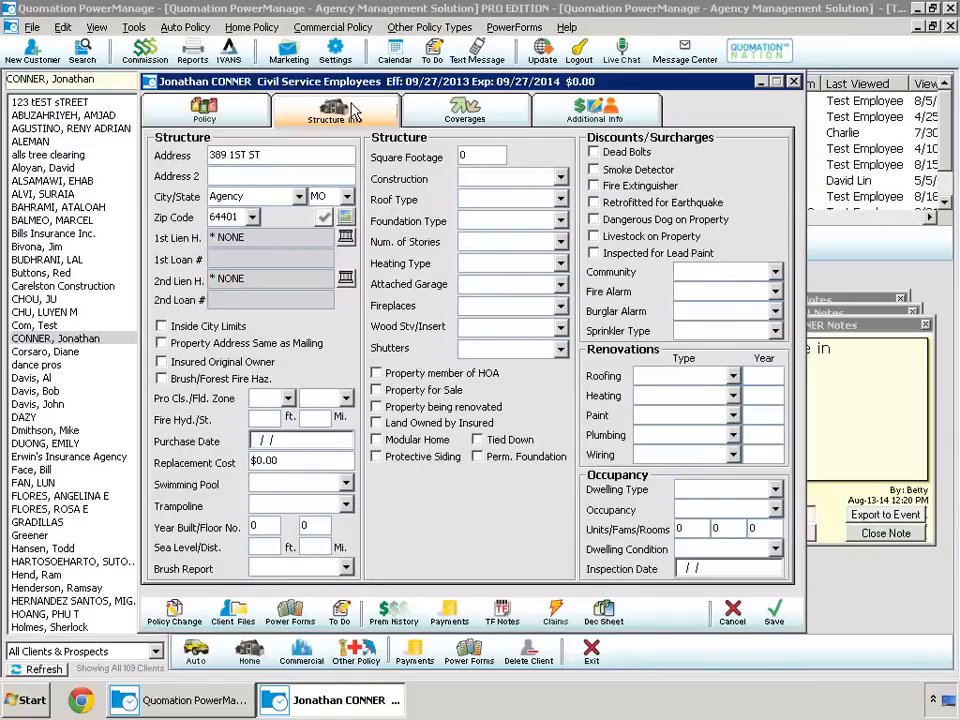
{"action": "left_click", "coordinate": [456, 120]}
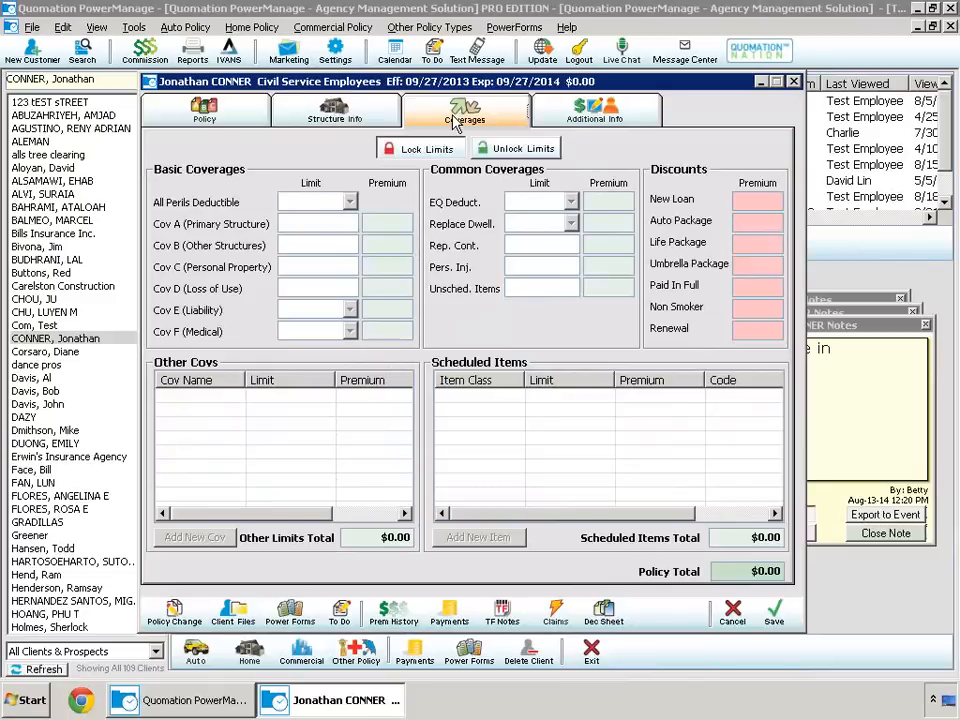
{"action": "left_click", "coordinate": [594, 117]}
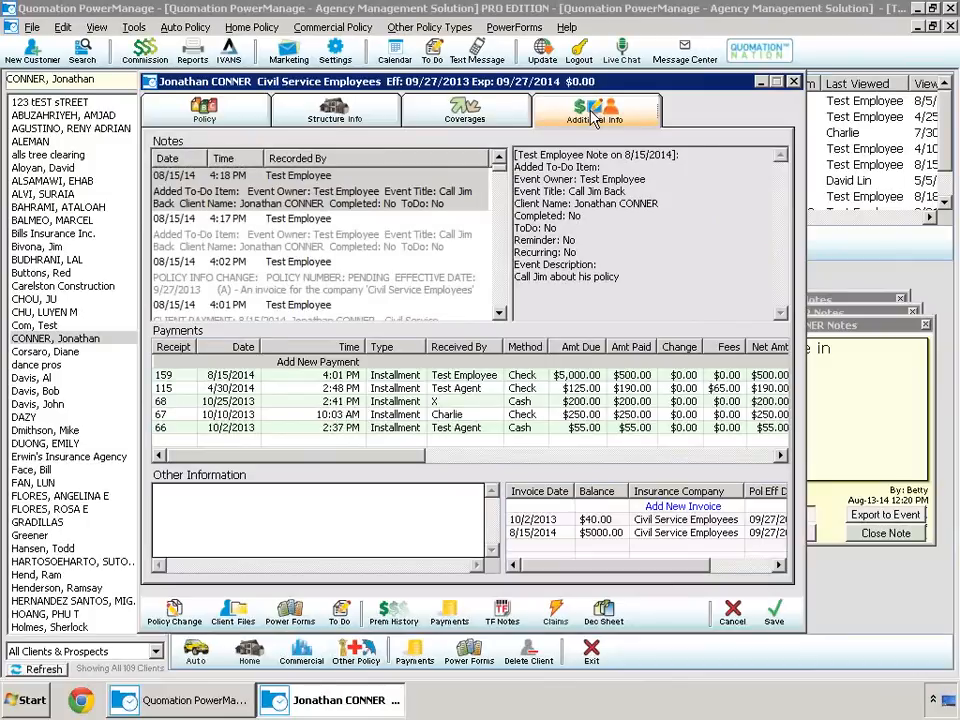
{"action": "left_click", "coordinate": [776, 614]}
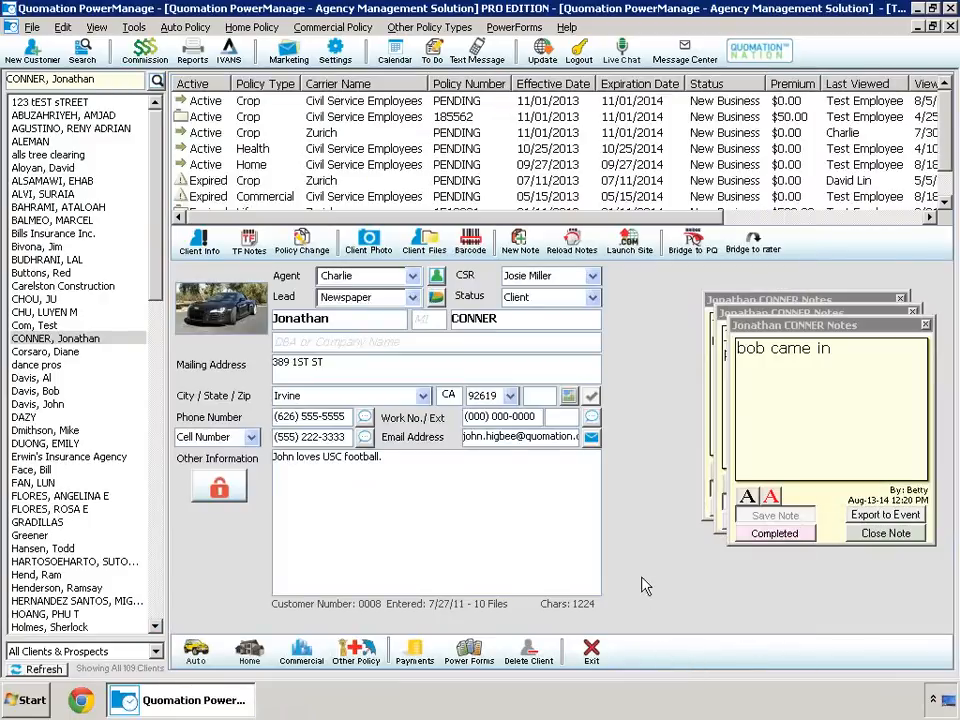
Open the client's payments and start a new invoice for the auto policy.
{"action": "left_click", "coordinate": [413, 655]}
{"action": "left_click_drag", "start_coordinate": [760, 235], "coordinate": [487, 127]}
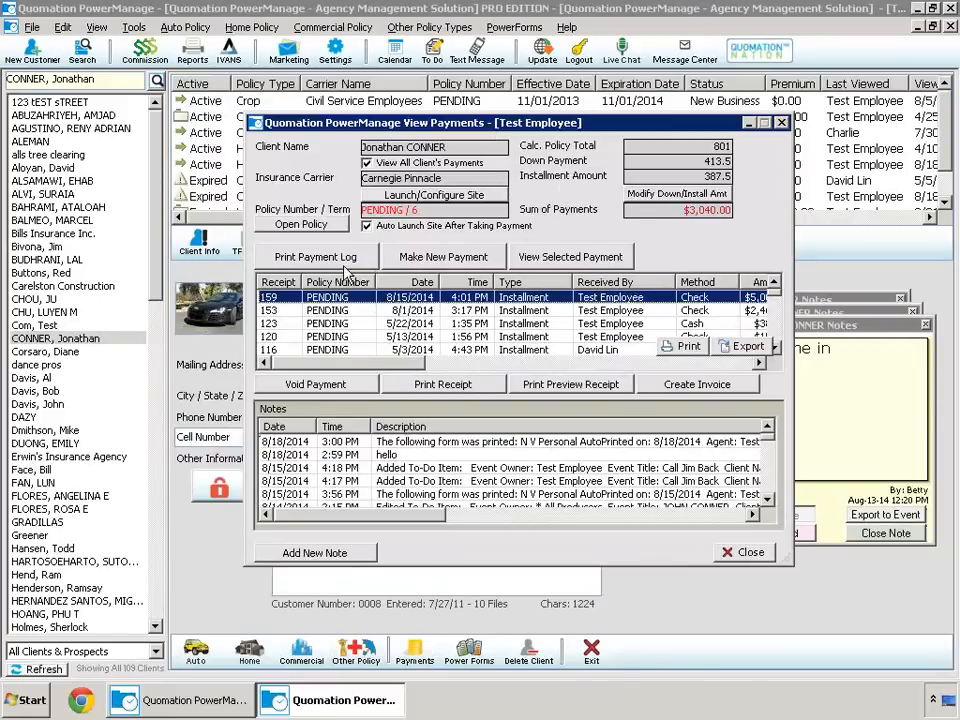
{"action": "left_click", "coordinate": [668, 386]}
{"action": "double_click", "coordinate": [268, 307]}
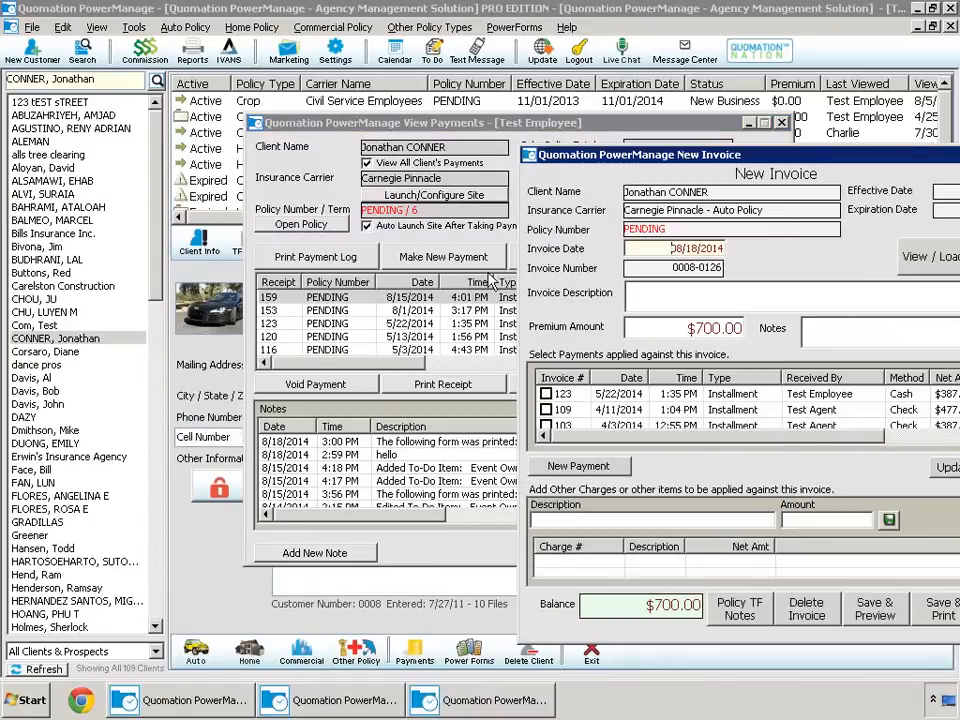
{"action": "left_click_drag", "start_coordinate": [551, 155], "coordinate": [274, 108]}
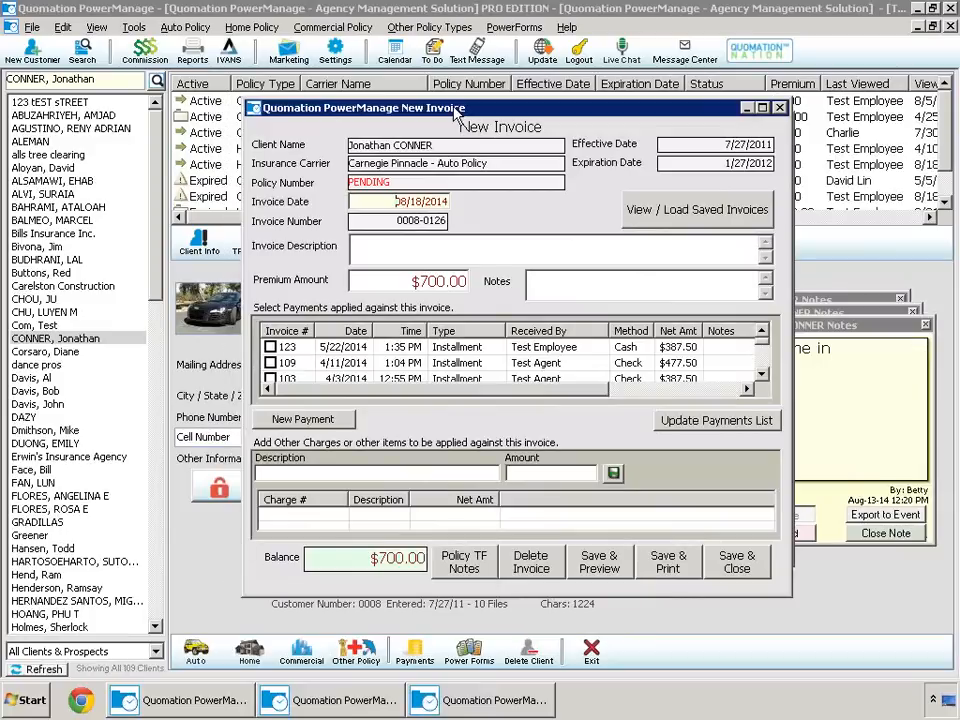
Set the new invoice's premium amount to $900 and its description to "BOP Policy".
{"action": "left_click", "coordinate": [423, 290]}
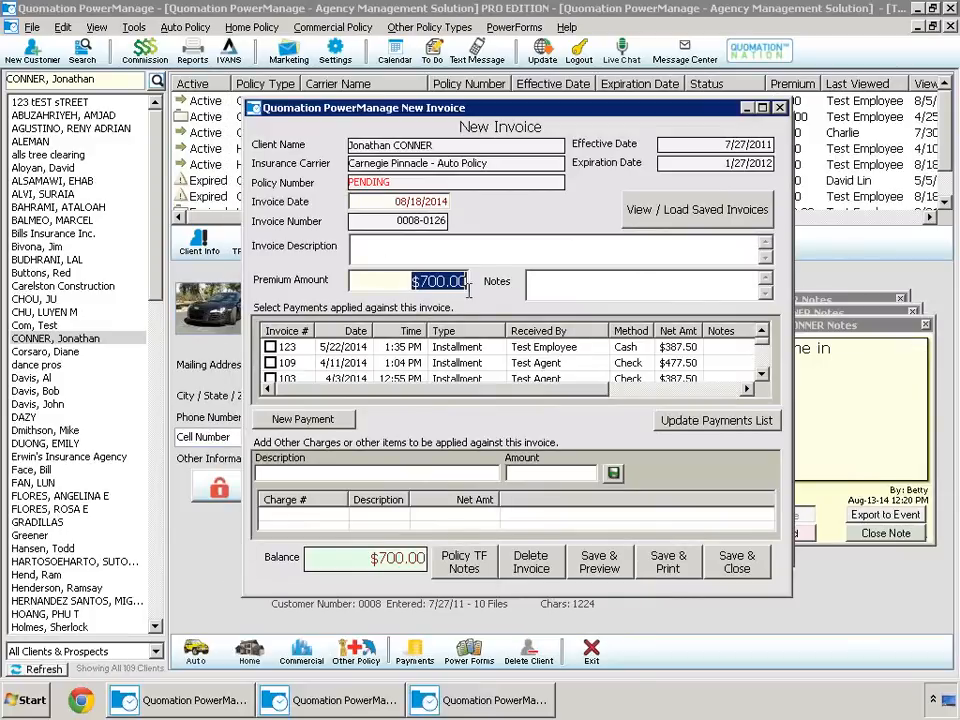
{"action": "type", "text": "900"}
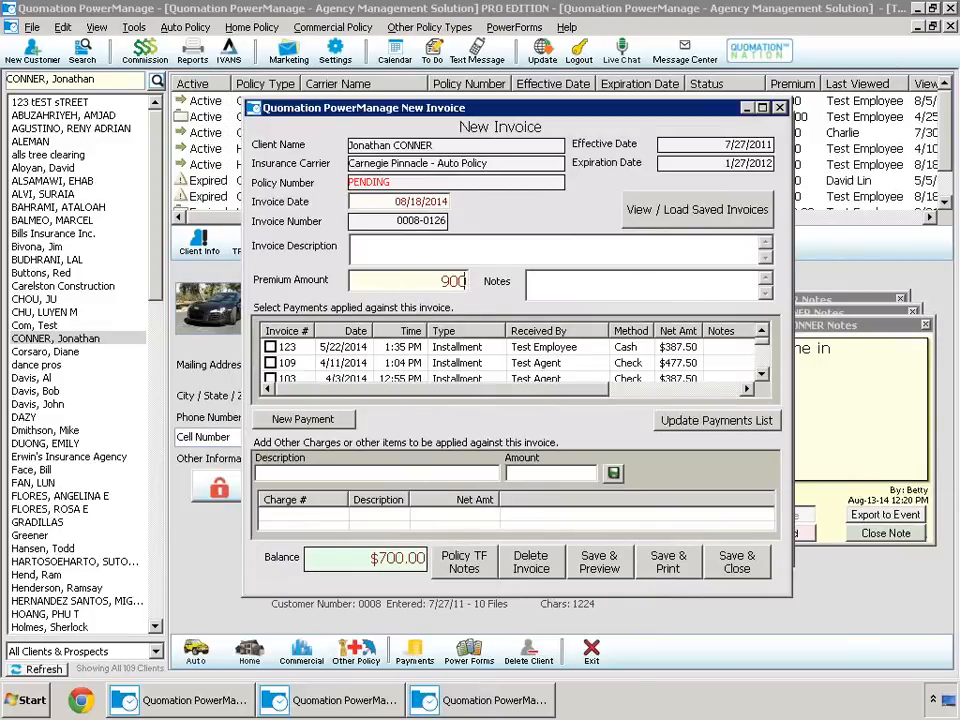
{"action": "left_click", "coordinate": [412, 242]}
{"action": "type", "text": "BOP"}
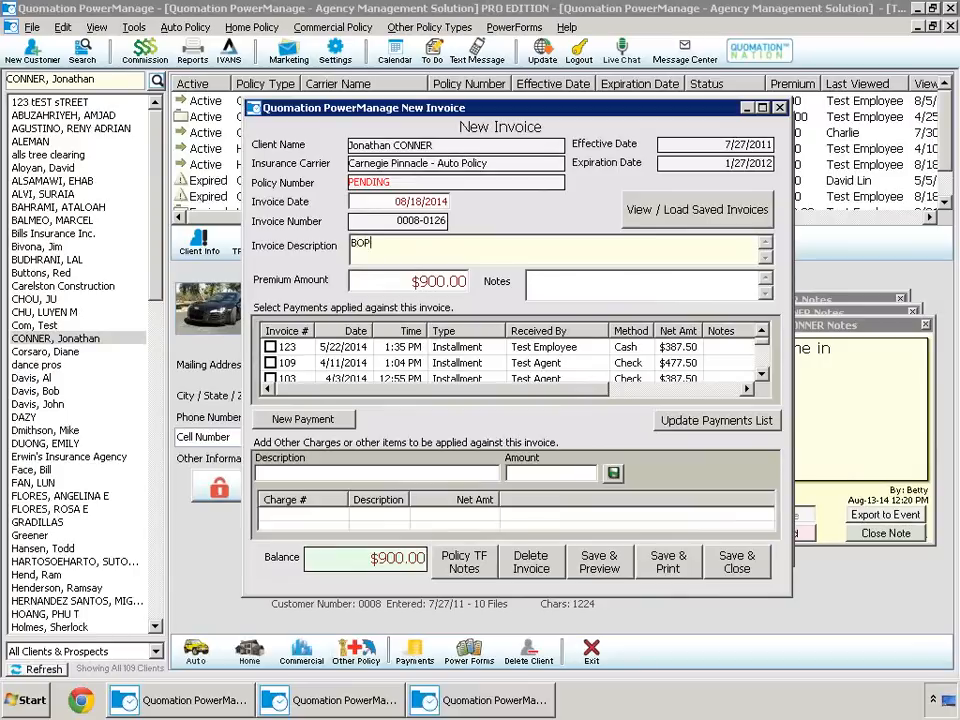
{"action": "type", "text": " Policy"}
{"action": "key", "text": "Tab"}
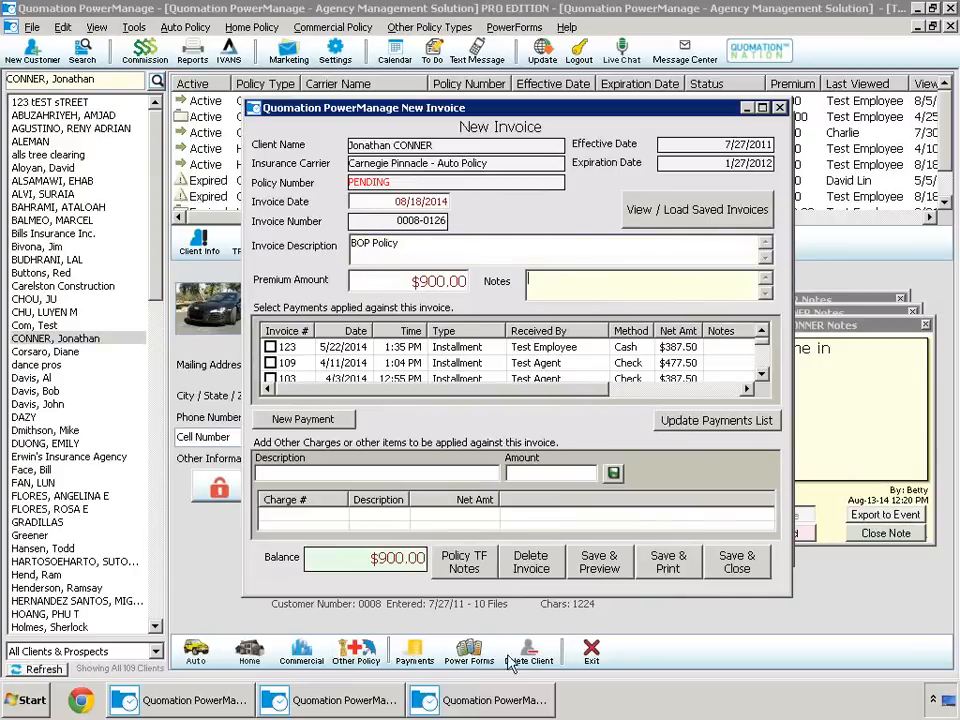
Save the new invoice, preview it down to the balance, and close the preview.
{"action": "left_click", "coordinate": [600, 566]}
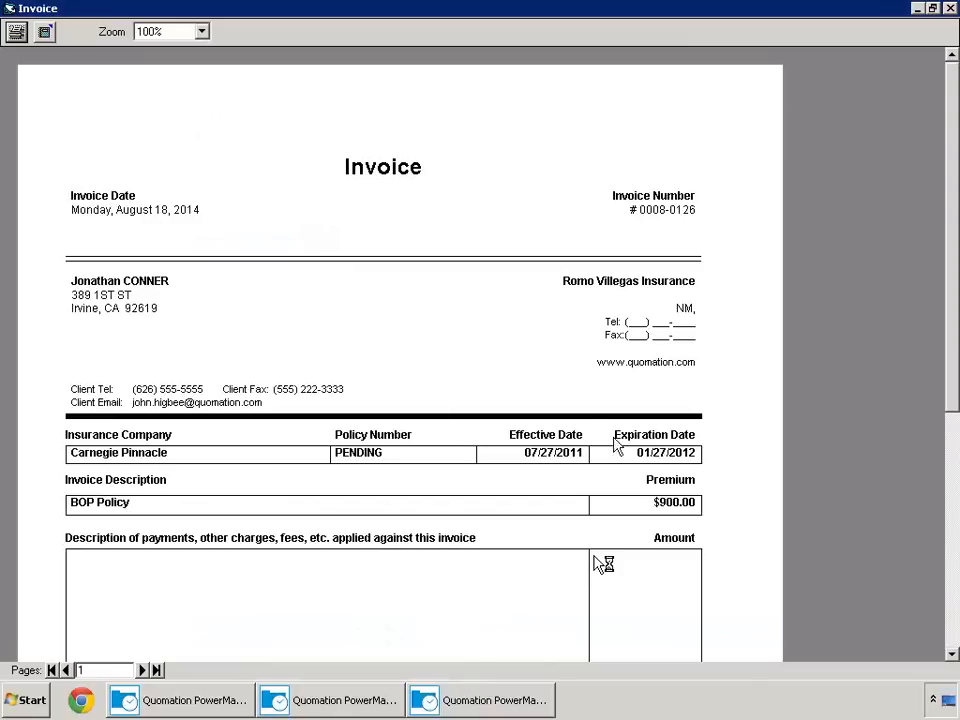
{"action": "left_click_drag", "start_coordinate": [948, 337], "coordinate": [951, 471]}
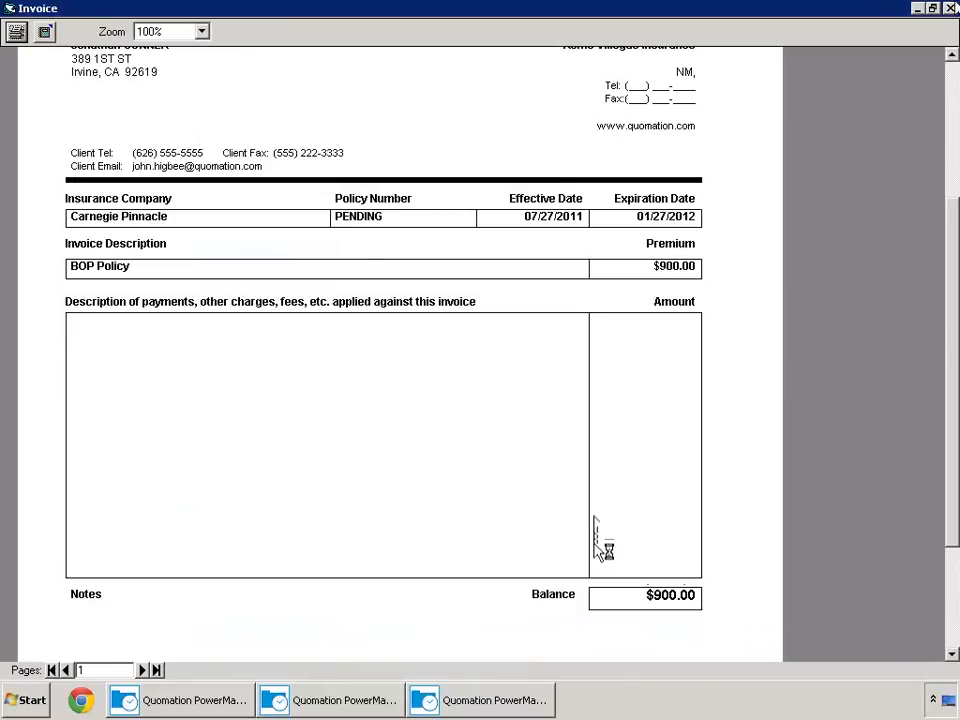
{"action": "left_click", "coordinate": [950, 8]}
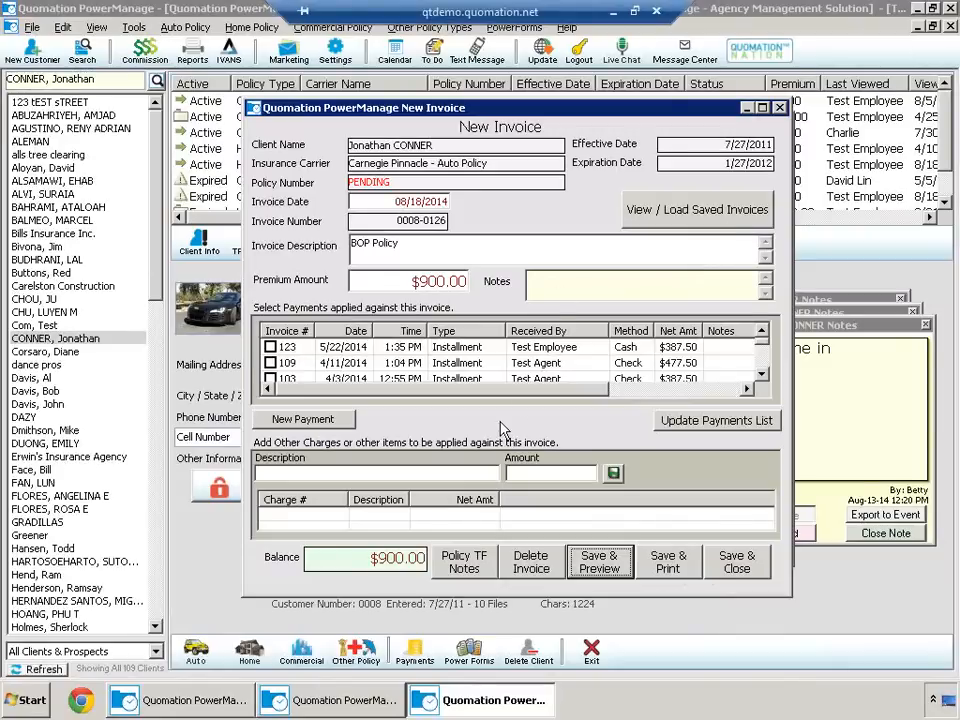
Start a new payment from the invoice and set the amount tendered to $387.50.
{"action": "left_click", "coordinate": [300, 422]}
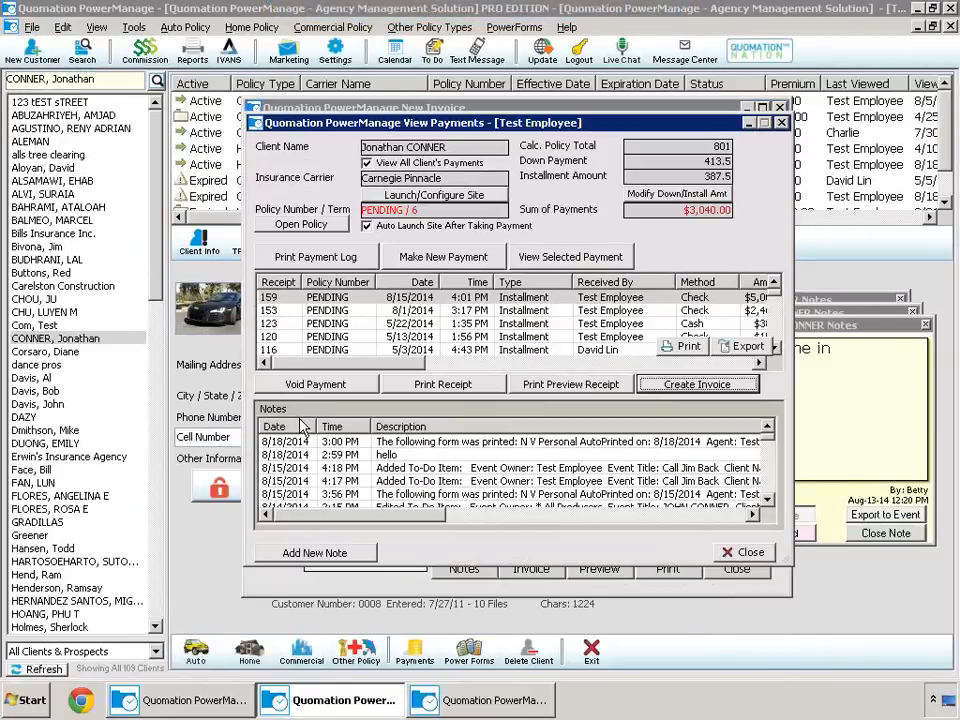
{"action": "left_click", "coordinate": [469, 256]}
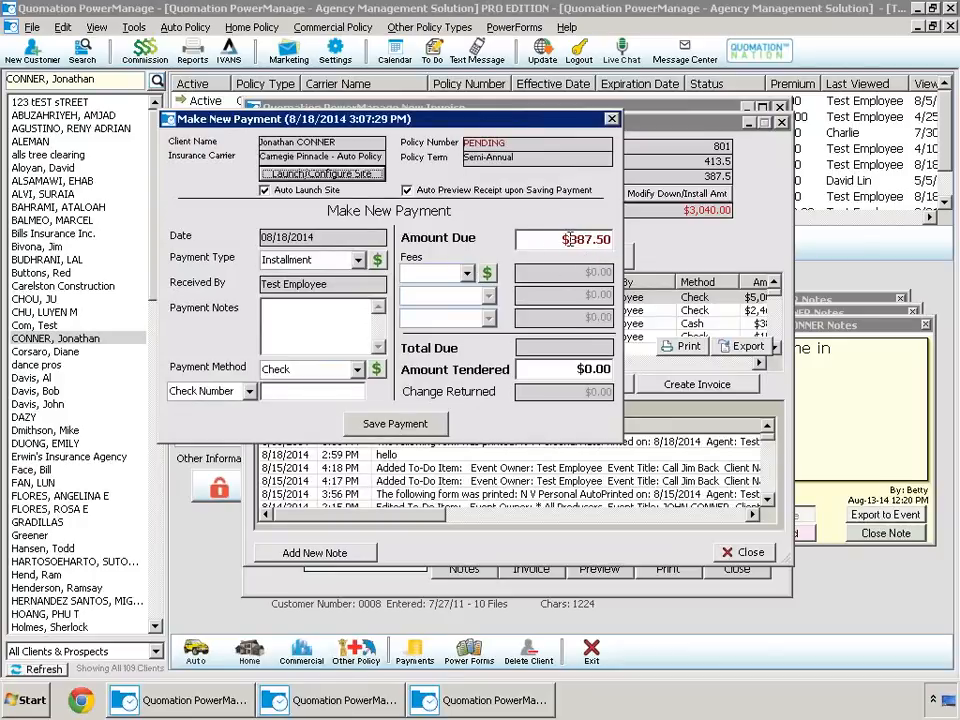
{"action": "left_click", "coordinate": [567, 368]}
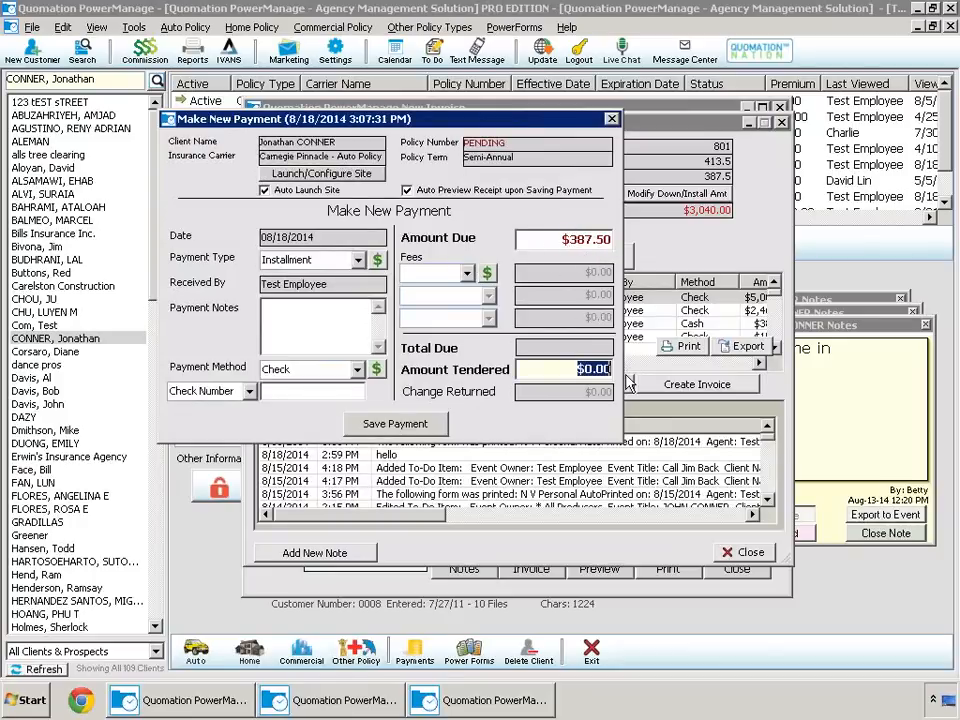
{"action": "type", "text": "387.50"}
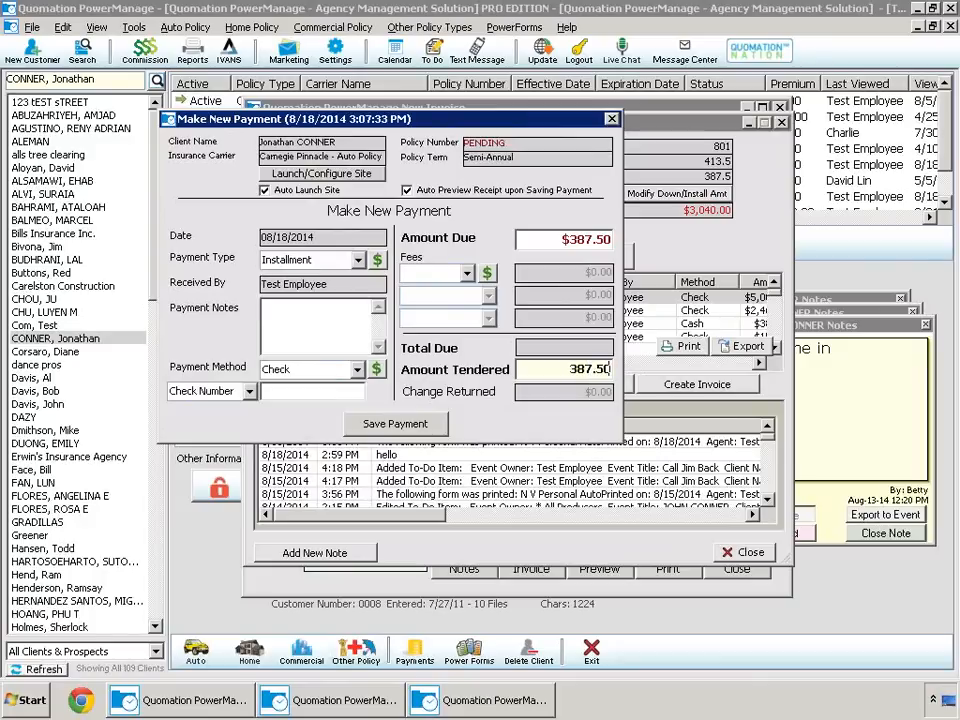
Review the available payment methods and the window for managing them.
{"action": "left_click", "coordinate": [357, 370]}
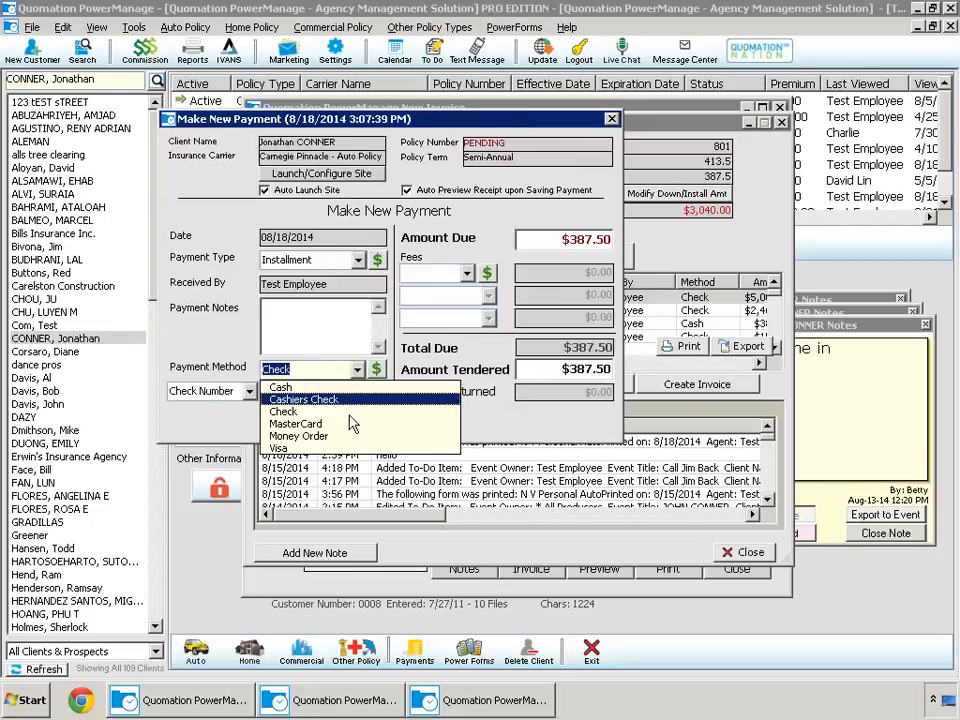
{"action": "left_click", "coordinate": [386, 372]}
{"action": "left_click", "coordinate": [380, 371]}
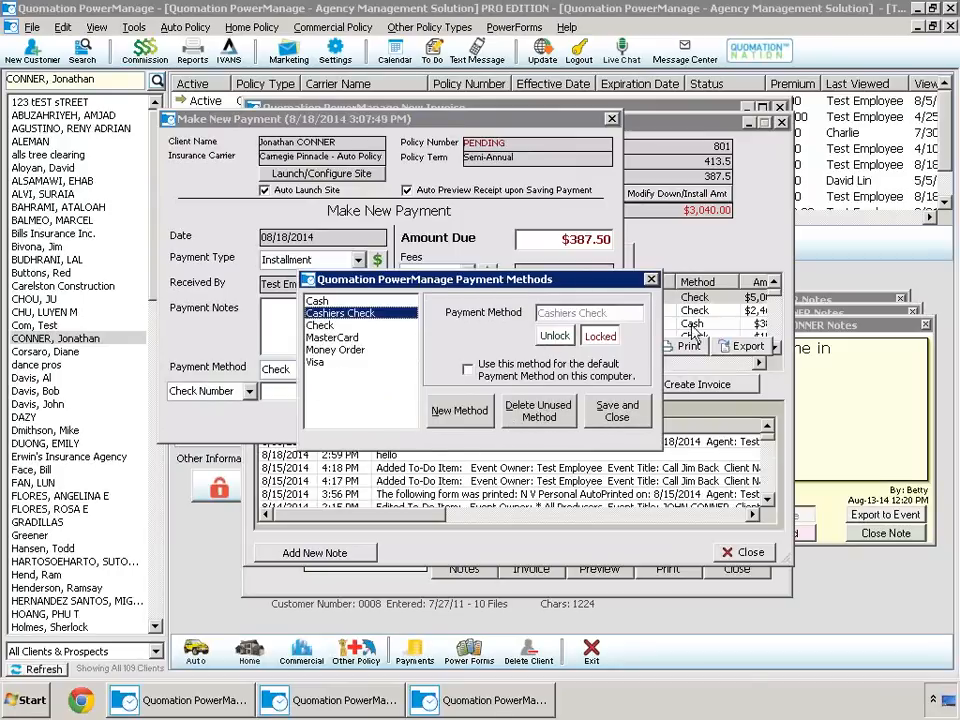
{"action": "left_click", "coordinate": [651, 280]}
Set the payment method to Visa, enter the card's last four digits under Last 4 of CC, and save the payment.
{"action": "left_click", "coordinate": [357, 369]}
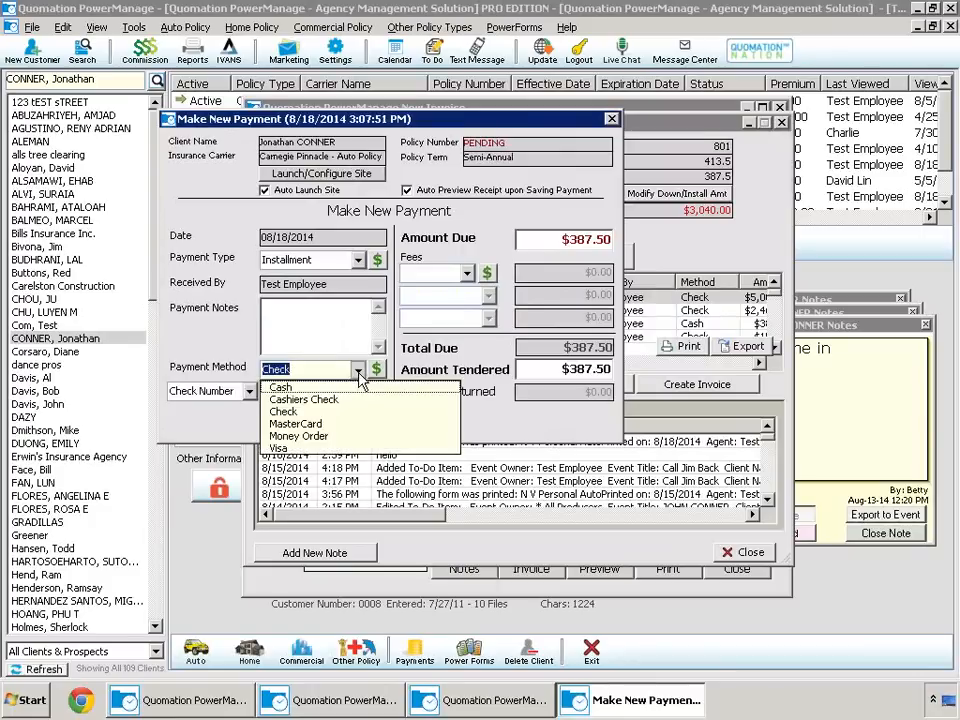
{"action": "left_click", "coordinate": [350, 447]}
{"action": "left_click", "coordinate": [248, 391]}
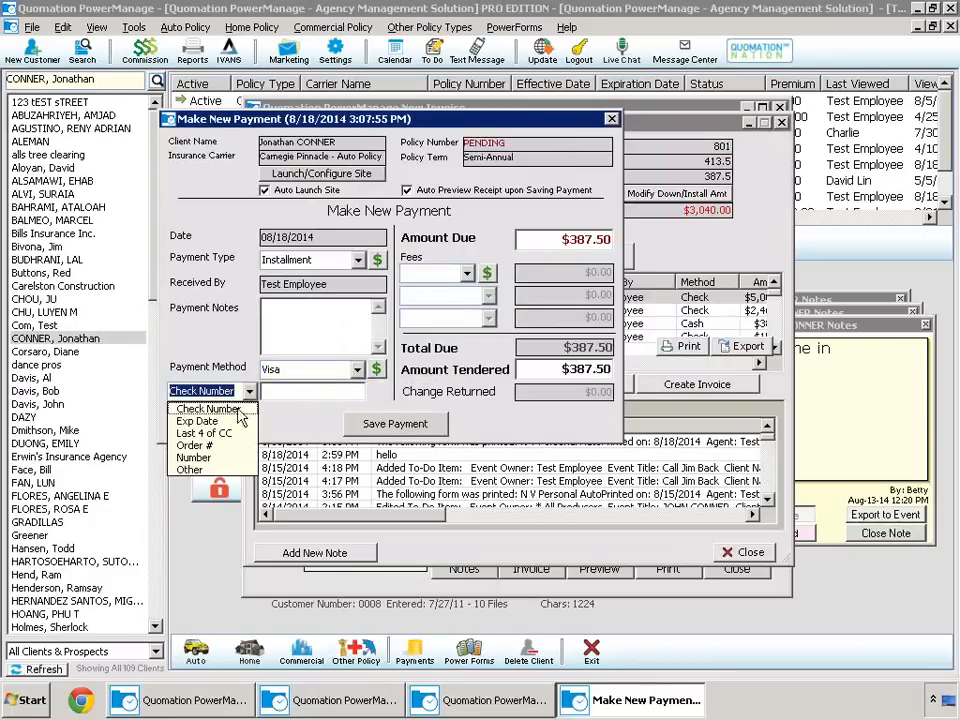
{"action": "left_click", "coordinate": [225, 437]}
{"action": "left_click", "coordinate": [301, 393]}
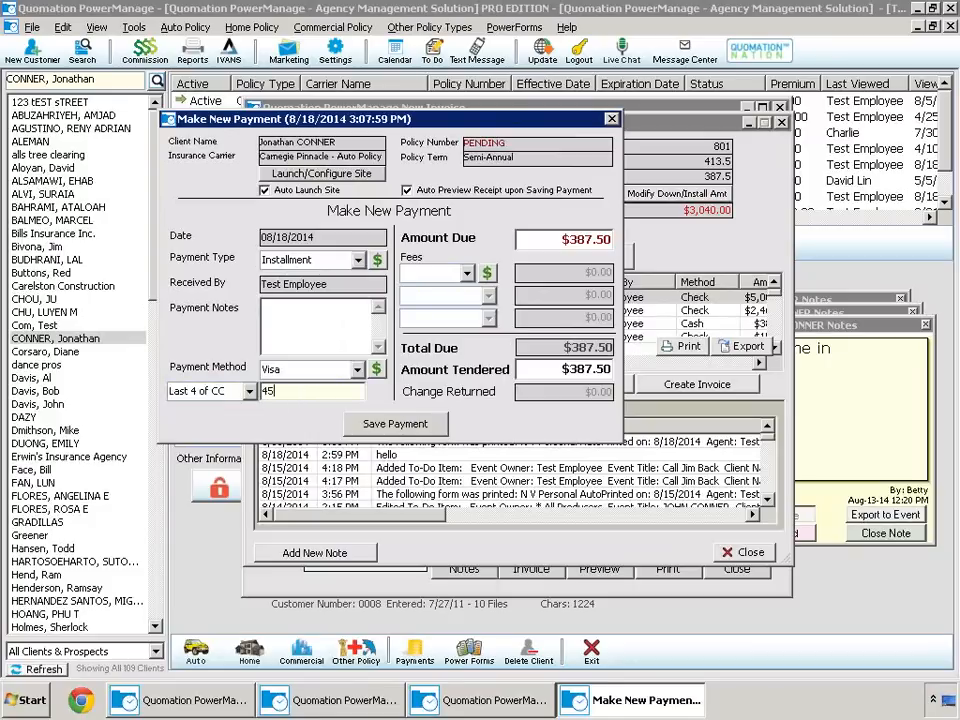
{"action": "left_click", "coordinate": [399, 425]}
{"action": "left_click", "coordinate": [548, 403]}
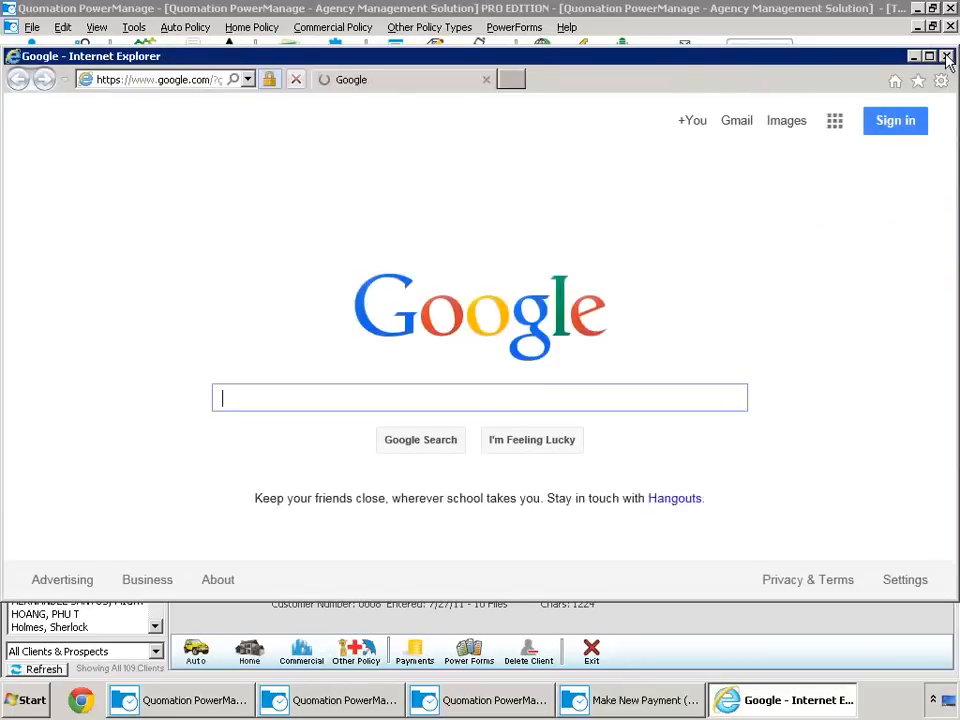
Close the launched website, preview the payment receipt with three receipts per page, and close the preview.
{"action": "left_click", "coordinate": [946, 56]}
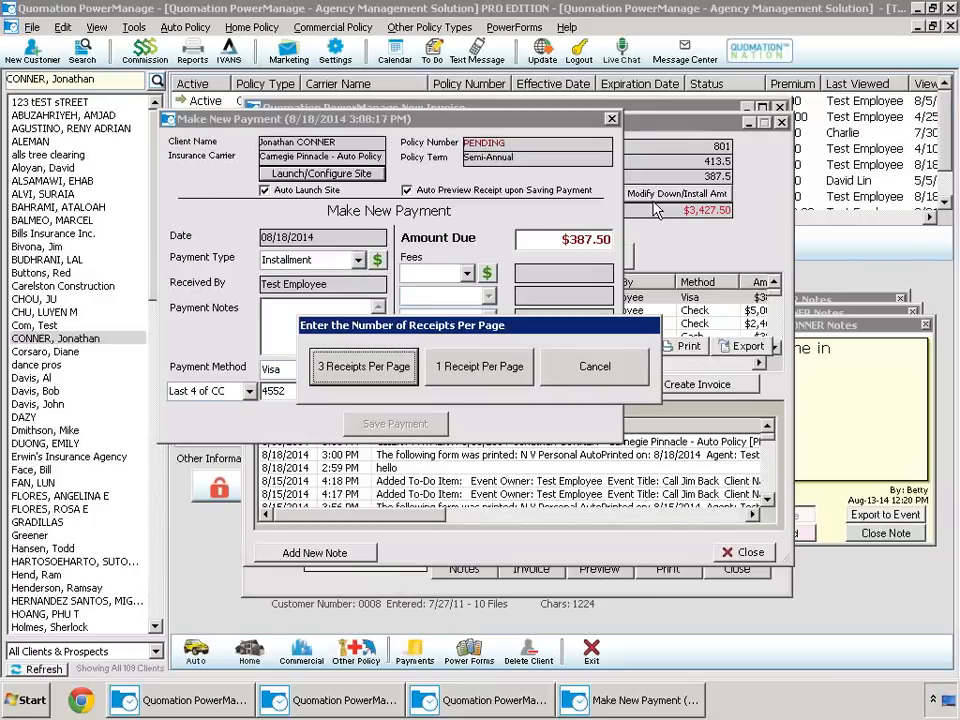
{"action": "left_click", "coordinate": [345, 366]}
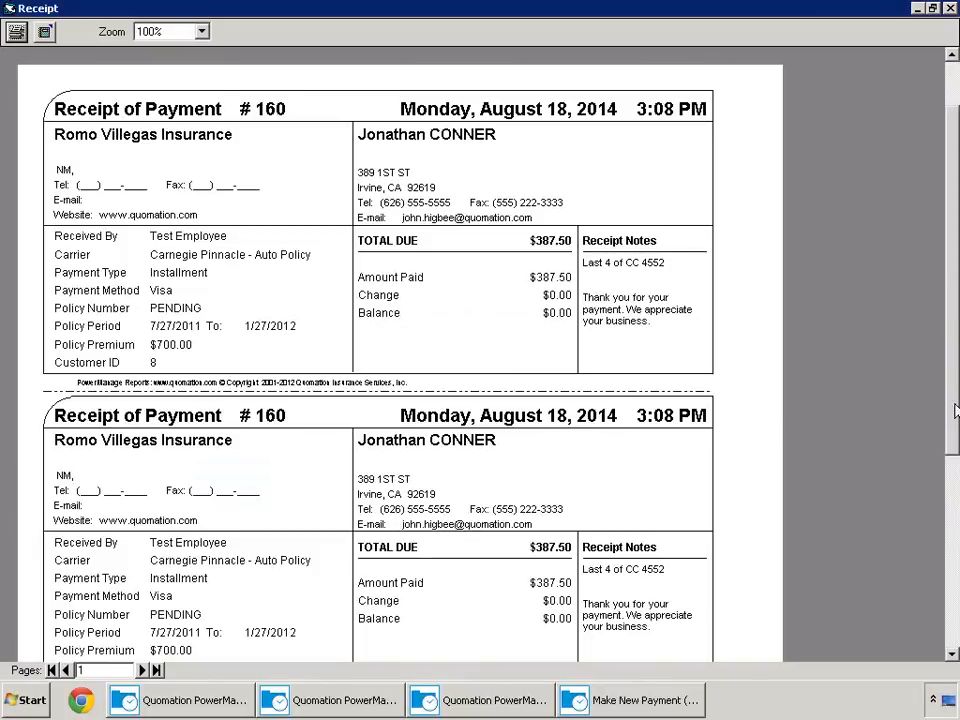
{"action": "left_click", "coordinate": [945, 560]}
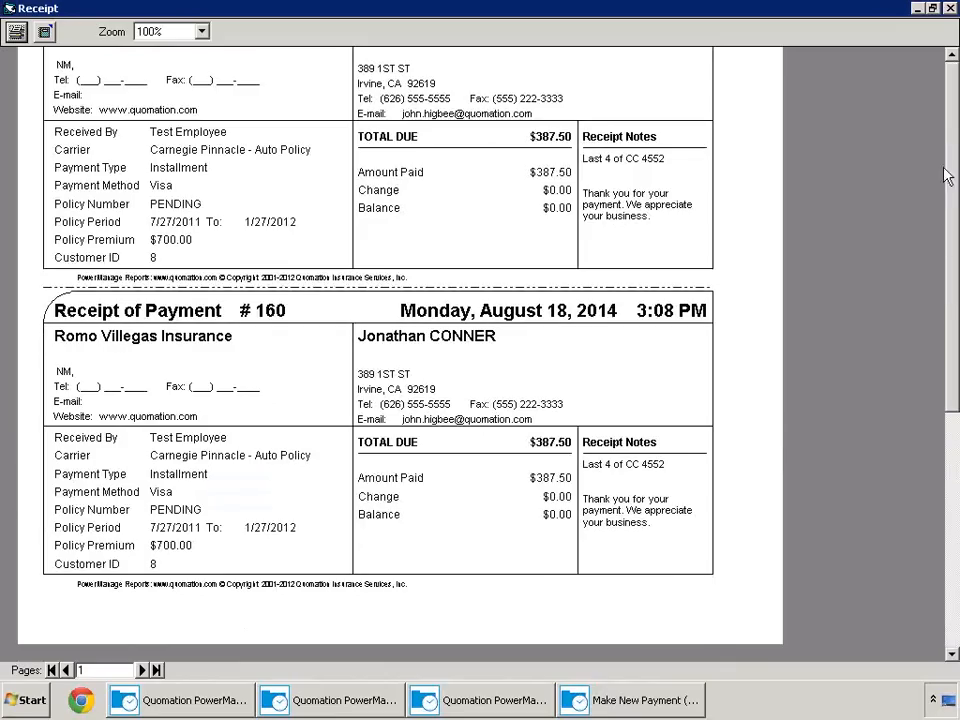
{"action": "left_click", "coordinate": [945, 168]}
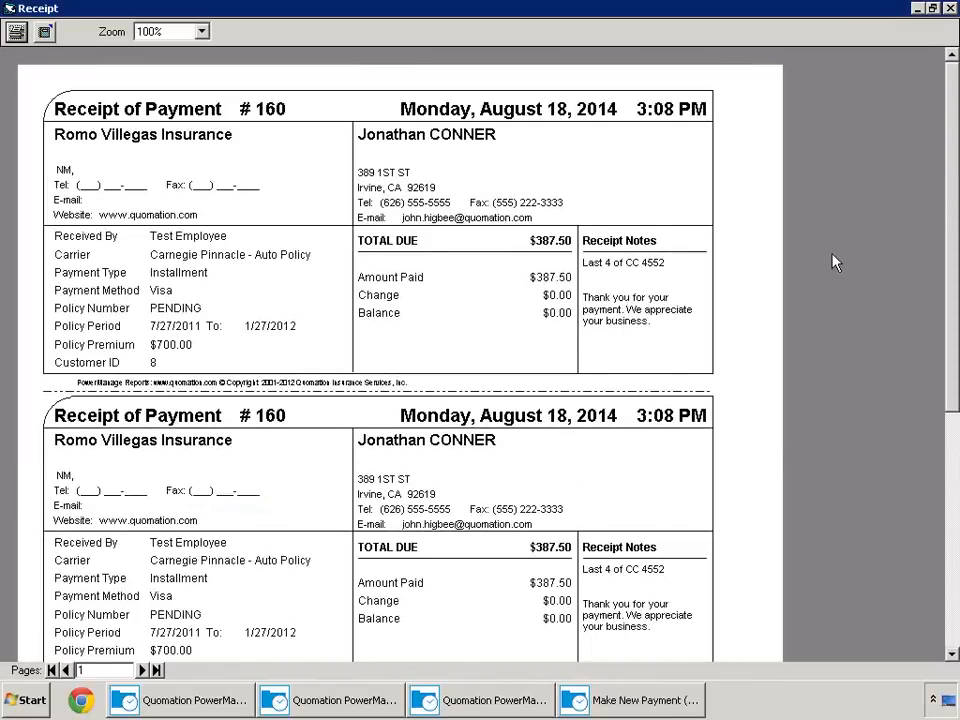
{"action": "left_click", "coordinate": [952, 8]}
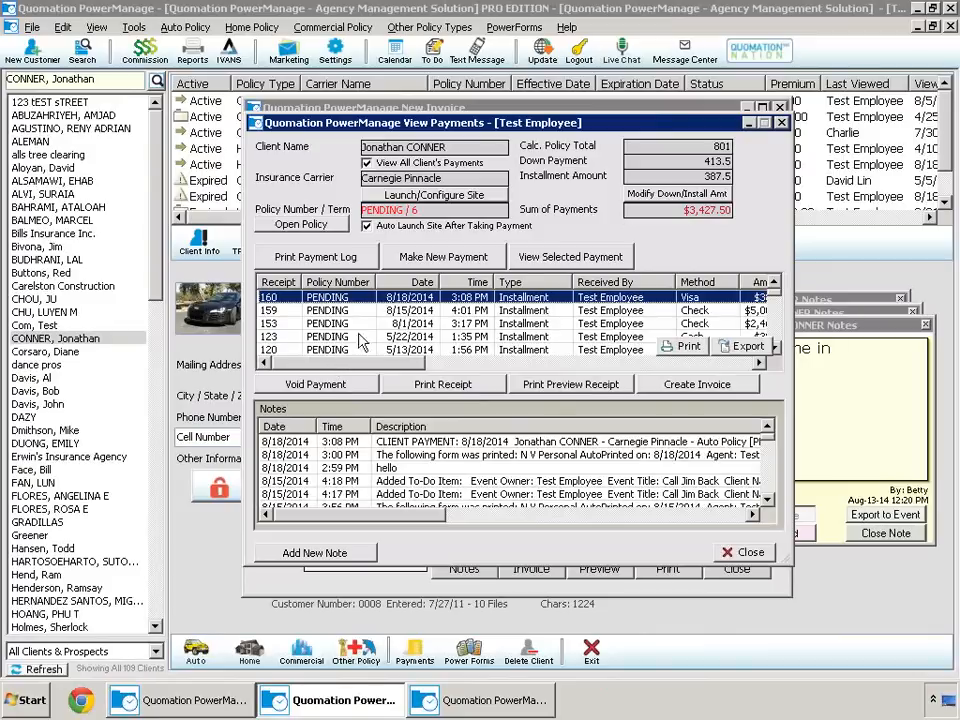
Preview the payment log from 8/4/2014 to 8/18/2014, grouped by employee with details for all producers.
{"action": "left_click", "coordinate": [316, 257]}
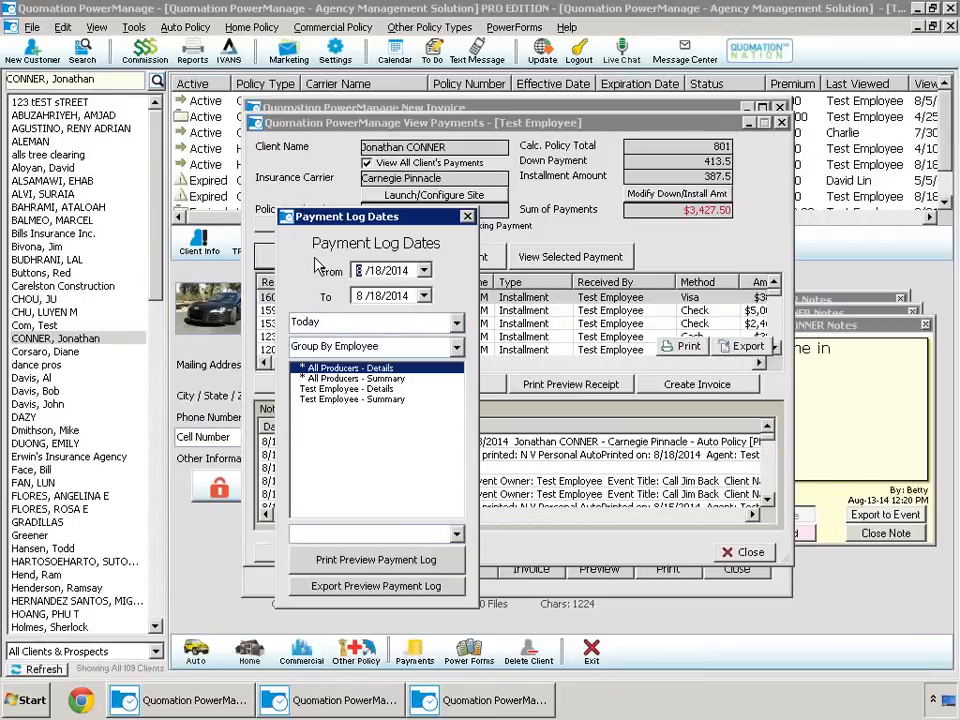
{"action": "left_click", "coordinate": [425, 271]}
{"action": "left_click", "coordinate": [389, 345]}
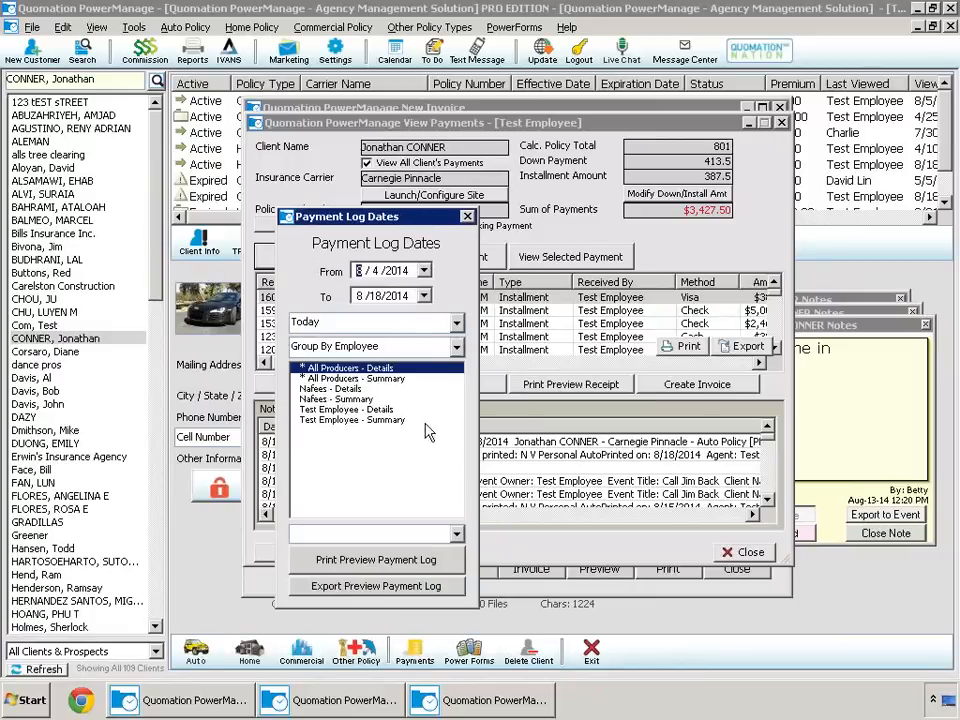
{"action": "left_click", "coordinate": [392, 569]}
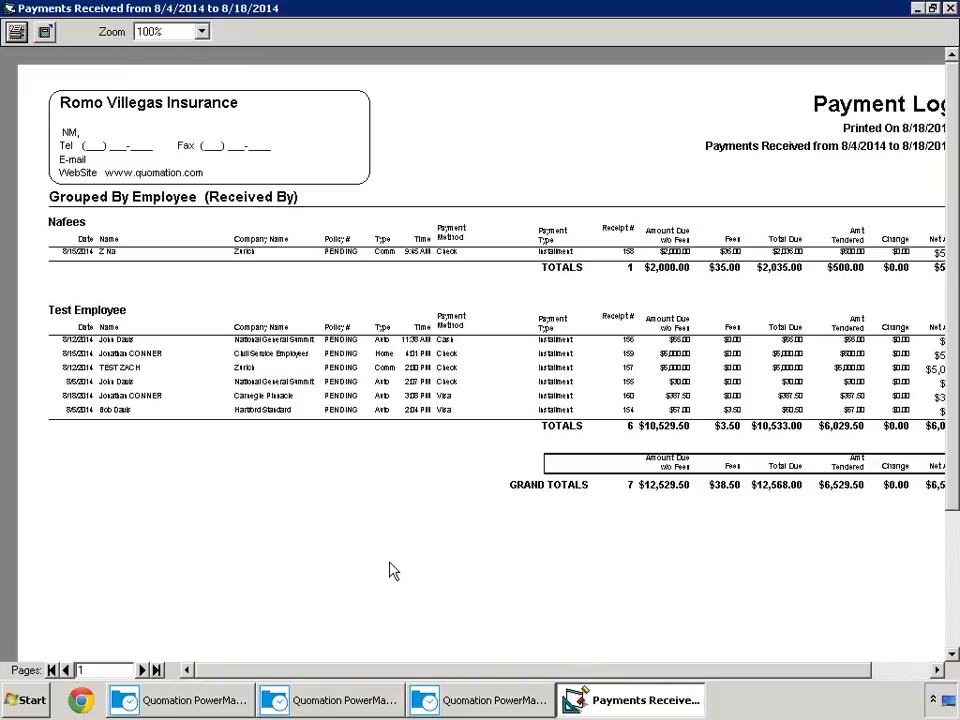
Examine the payment log's entries and totals at 75% and 150% zoom, and close the preview.
{"action": "left_click", "coordinate": [201, 31]}
{"action": "left_click", "coordinate": [188, 62]}
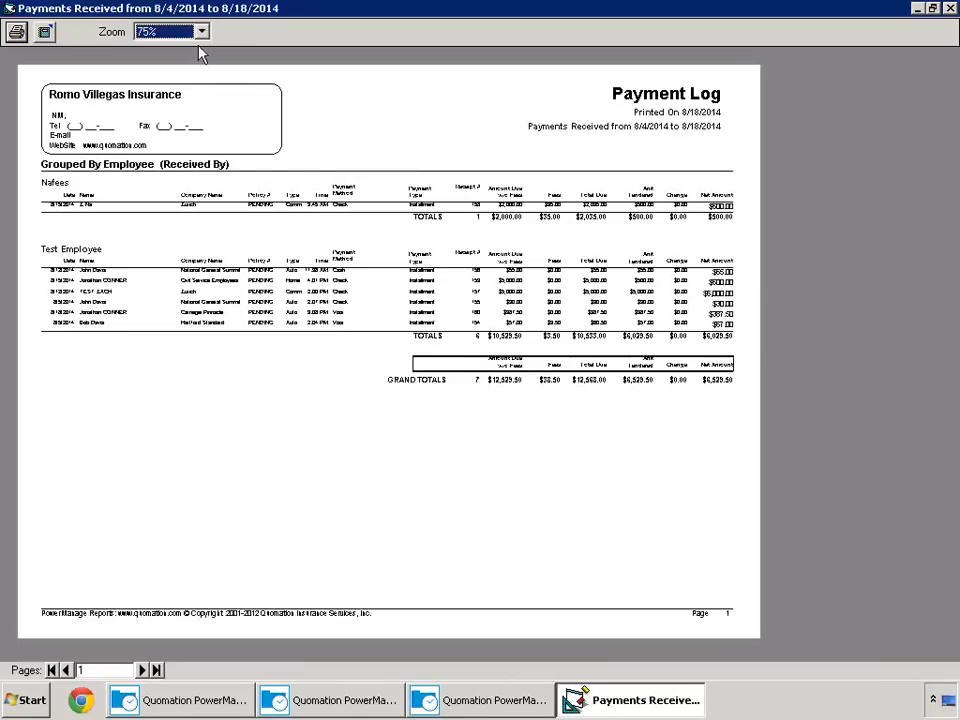
{"action": "left_click", "coordinate": [201, 31]}
{"action": "scroll", "coordinate": [193, 62], "scroll_direction": "up", "scroll_amount": 1}
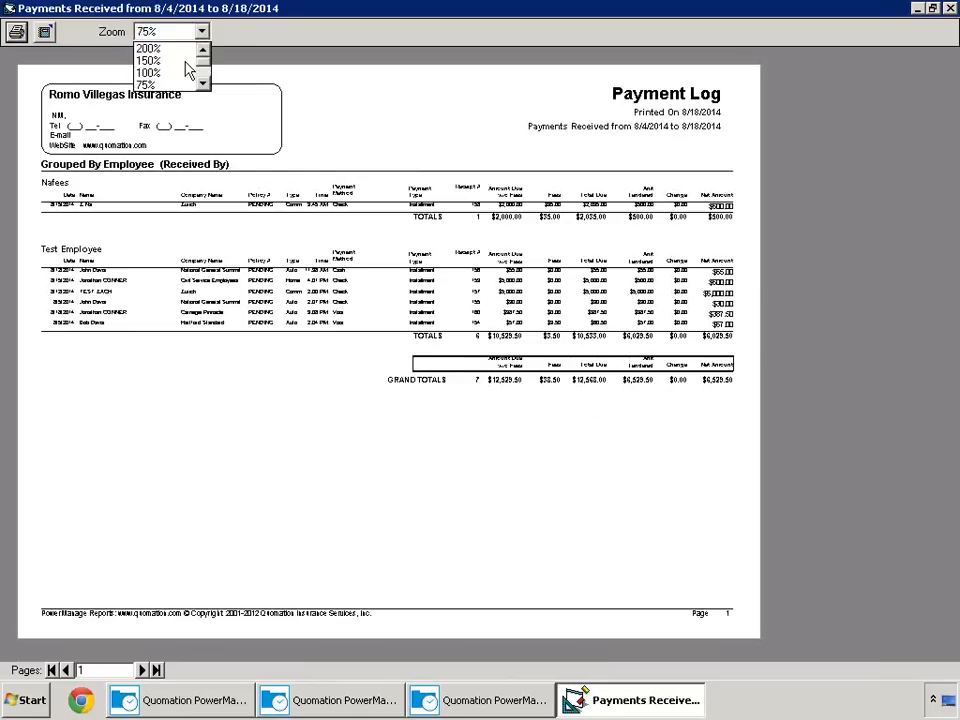
{"action": "left_click", "coordinate": [185, 60]}
{"action": "left_click_drag", "start_coordinate": [635, 670], "coordinate": [905, 678]}
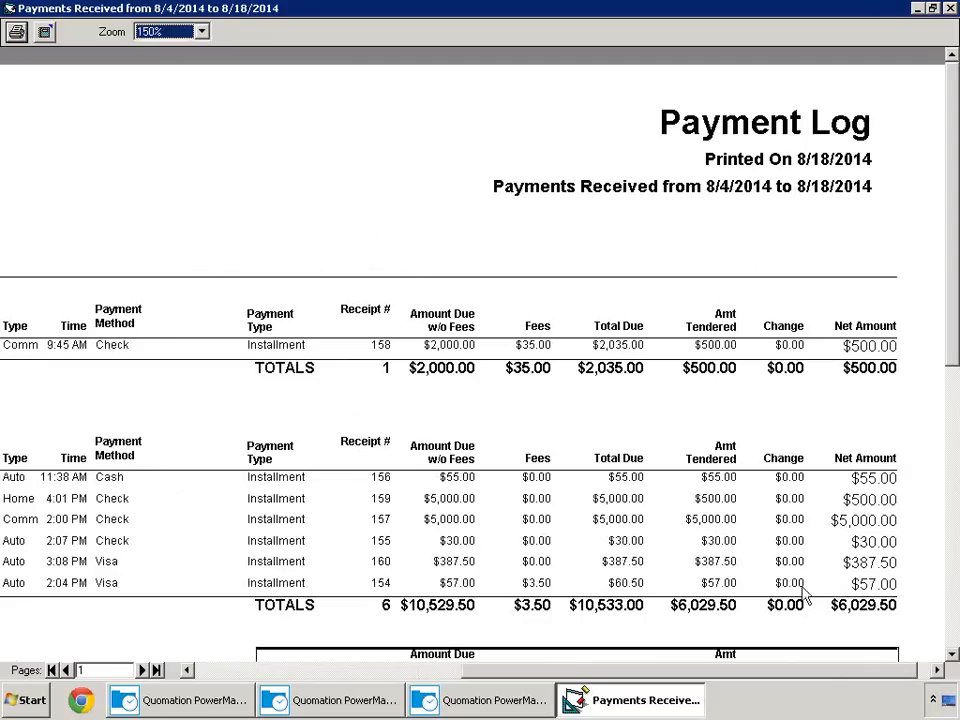
{"action": "left_click_drag", "start_coordinate": [952, 330], "coordinate": [952, 410]}
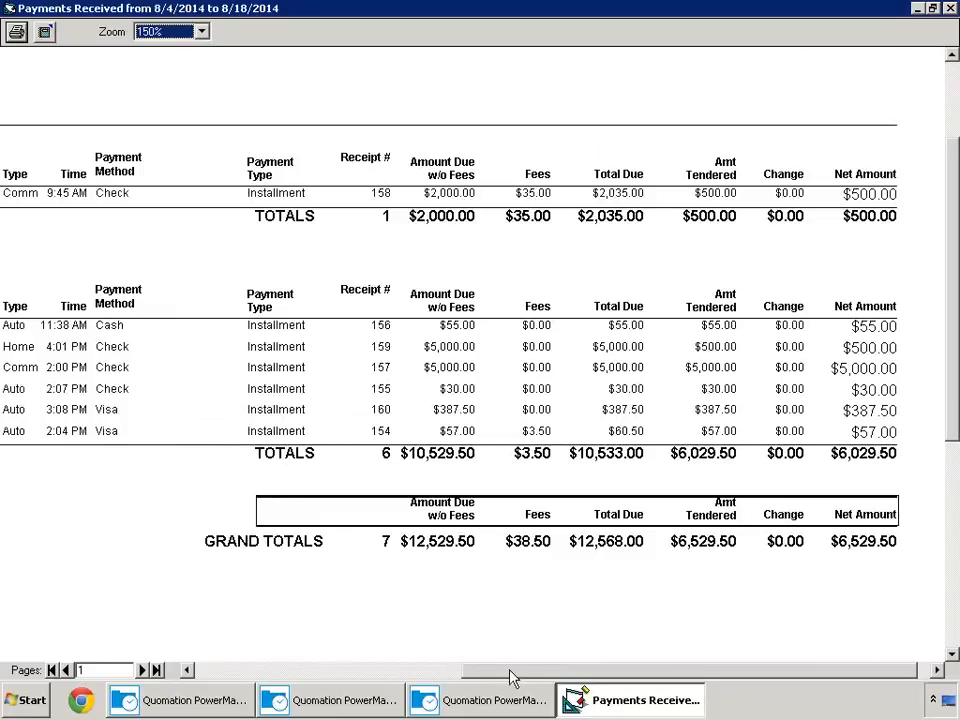
{"action": "left_click_drag", "start_coordinate": [470, 670], "coordinate": [34, 660]}
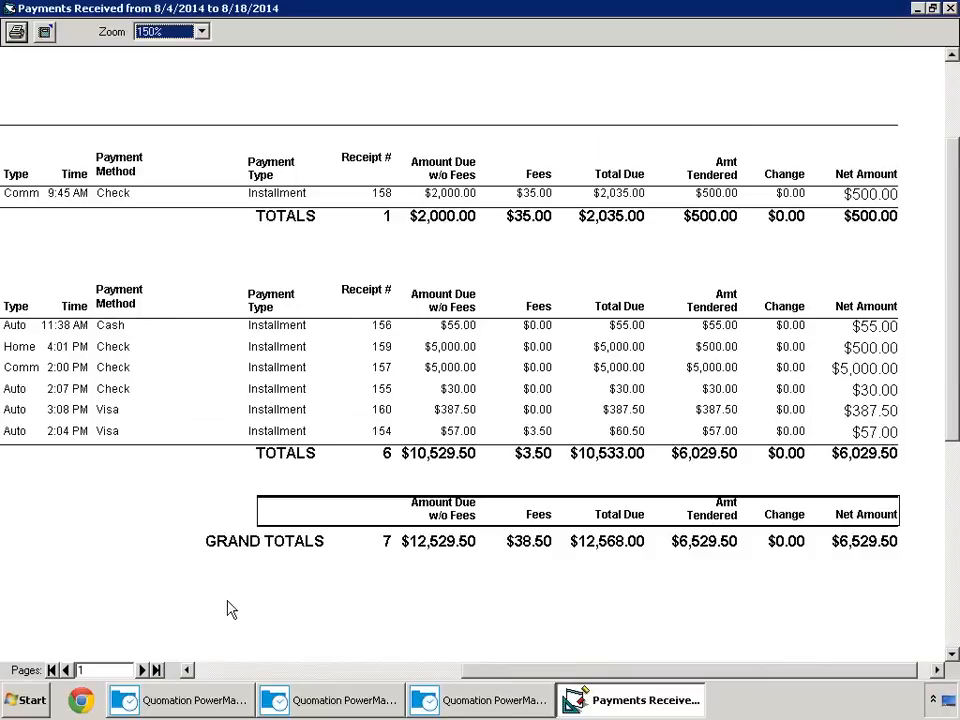
{"action": "left_click_drag", "start_coordinate": [494, 678], "coordinate": [189, 677]}
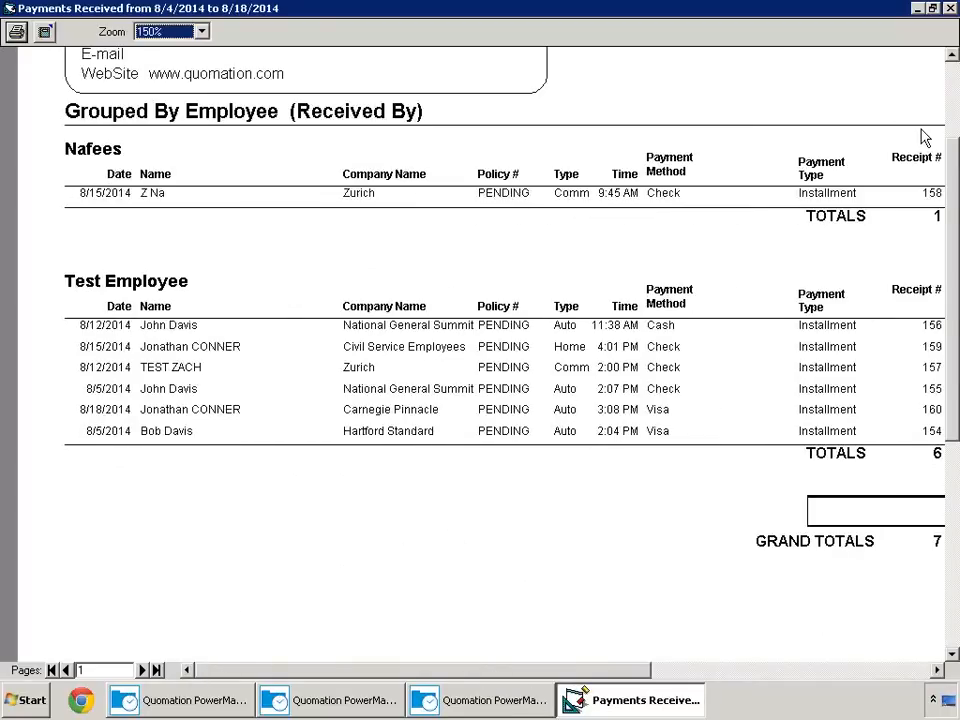
{"action": "left_click", "coordinate": [950, 8]}
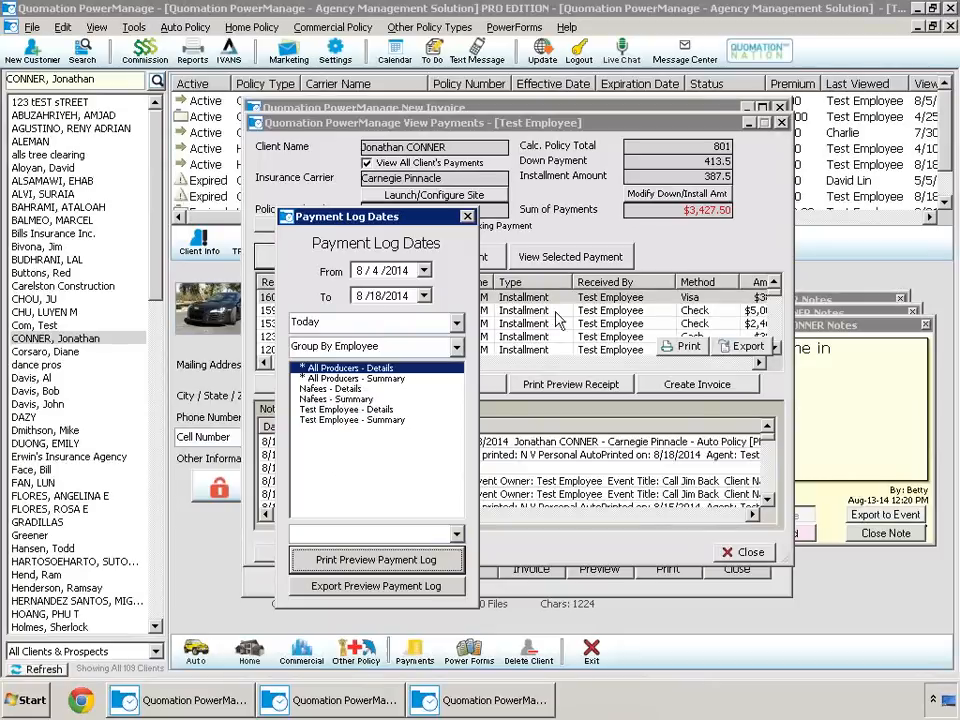
Close the payment log dates, the payments view and the new invoice, declining to save the invoice again.
{"action": "left_click", "coordinate": [549, 216]}
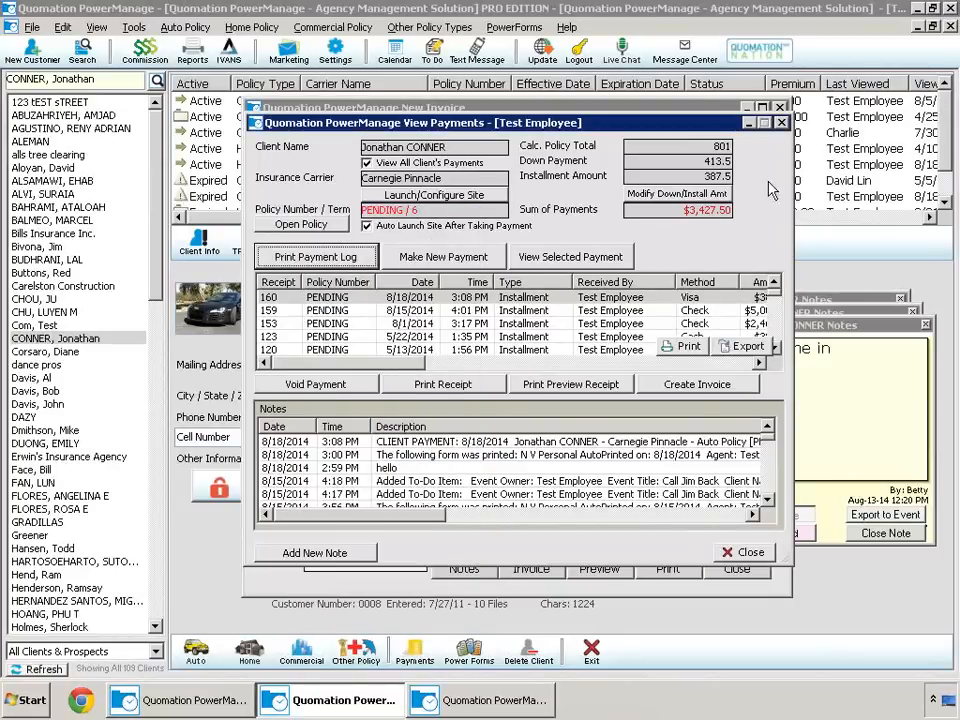
{"action": "left_click", "coordinate": [781, 122]}
{"action": "left_click", "coordinate": [781, 108]}
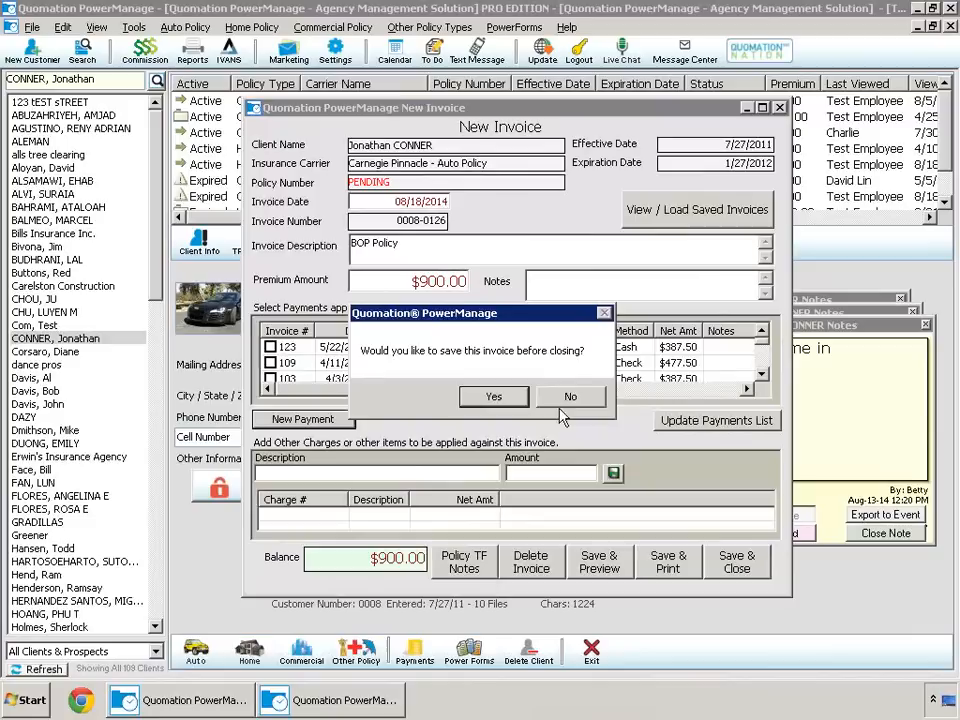
{"action": "left_click", "coordinate": [566, 398]}
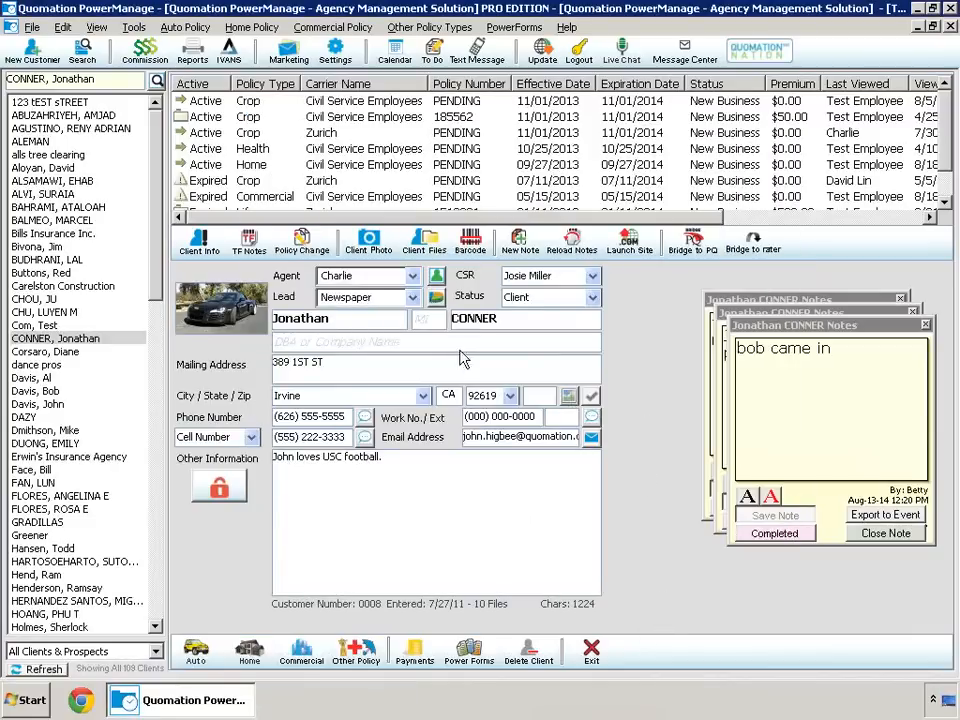
Preview the Production by Date report for this year, examine both pages including the commission and premium totals, and close the preview.
{"action": "left_click", "coordinate": [195, 55]}
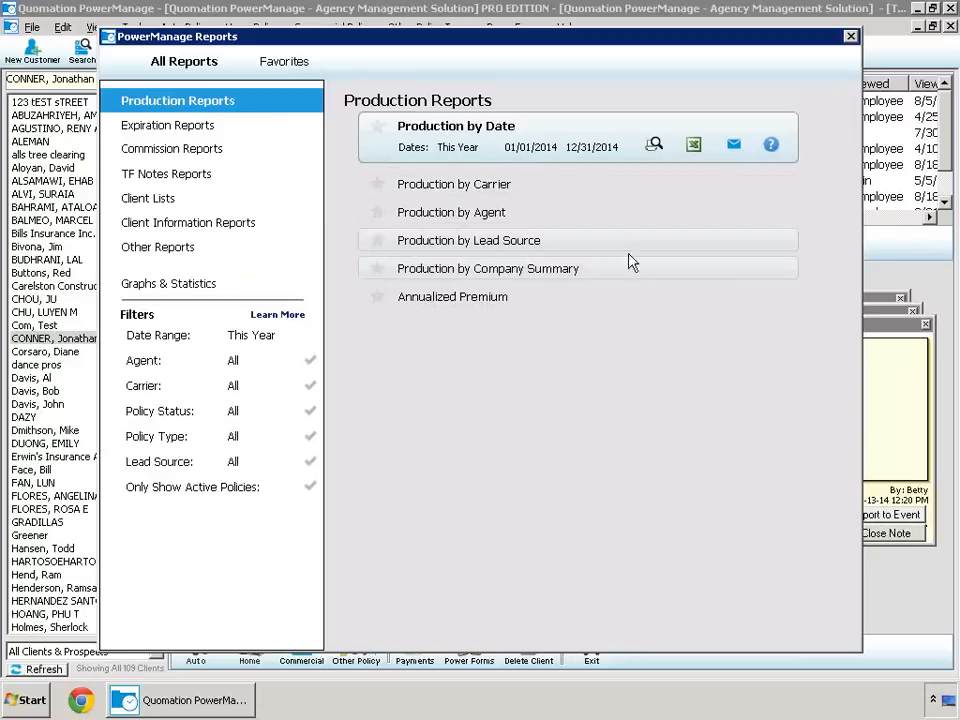
{"action": "left_click", "coordinate": [652, 146]}
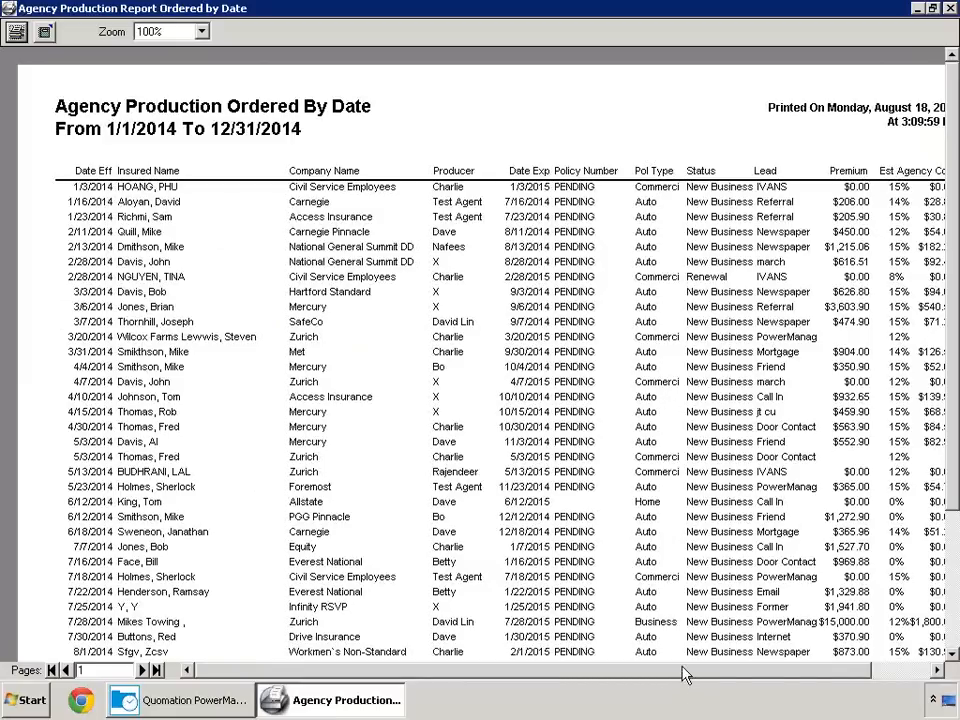
{"action": "left_click", "coordinate": [900, 670]}
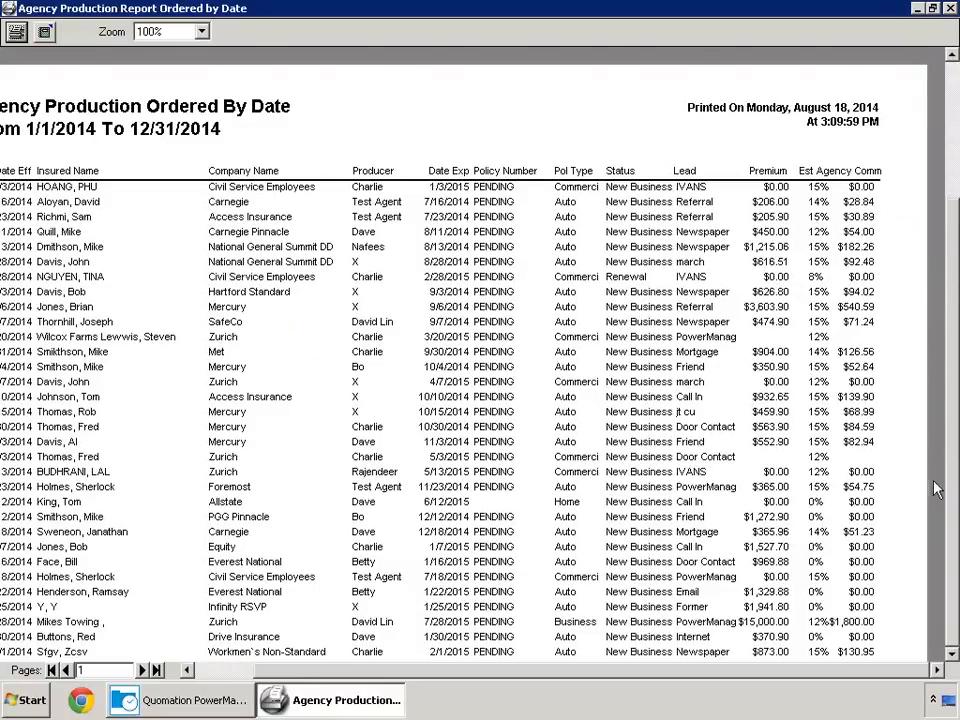
{"action": "scroll", "coordinate": [943, 549], "scroll_direction": "down", "scroll_amount": 5}
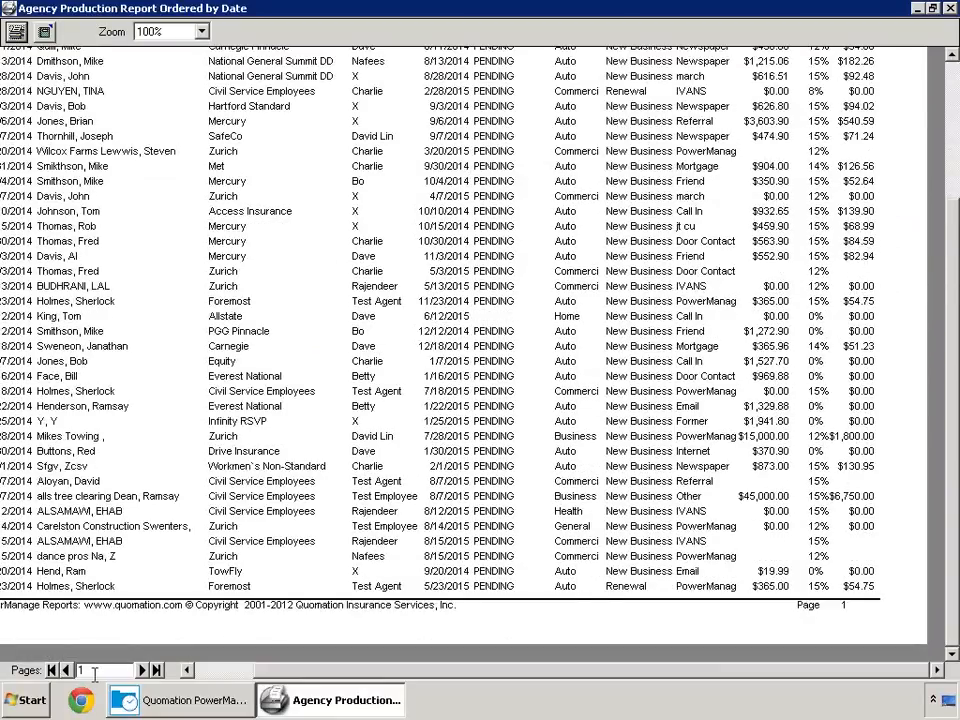
{"action": "left_click", "coordinate": [142, 670]}
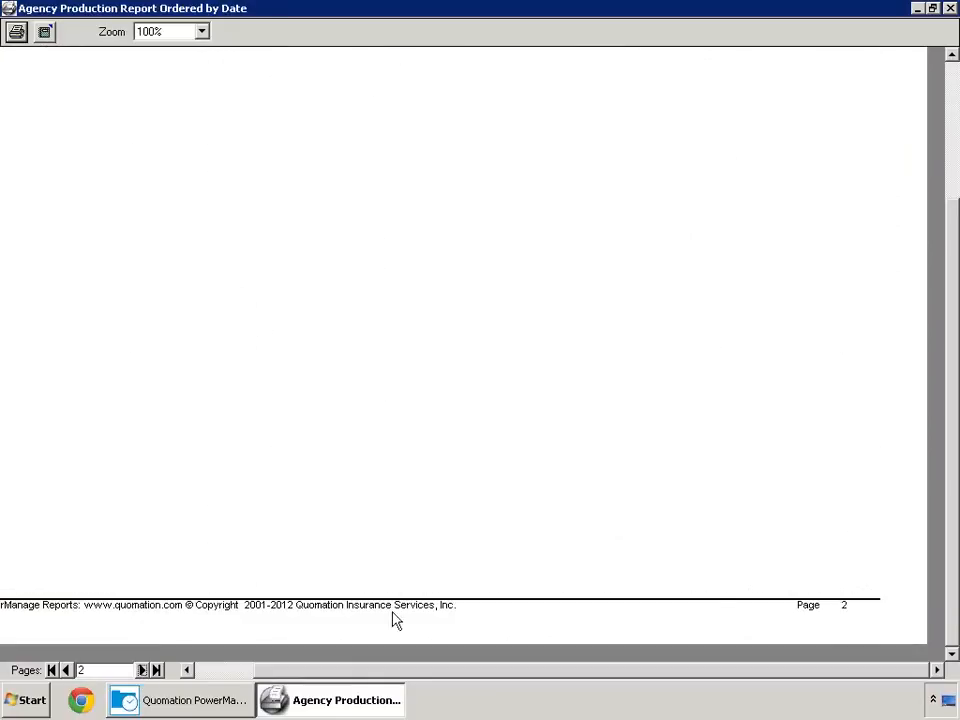
{"action": "left_click_drag", "start_coordinate": [947, 523], "coordinate": [945, 255]}
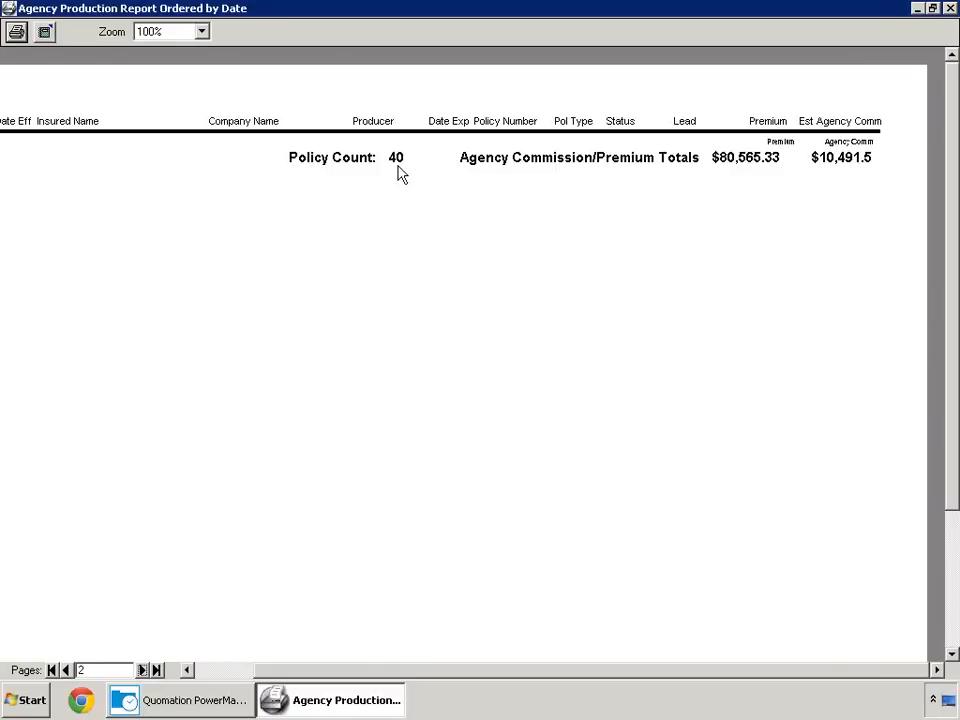
{"action": "left_click", "coordinate": [949, 8]}
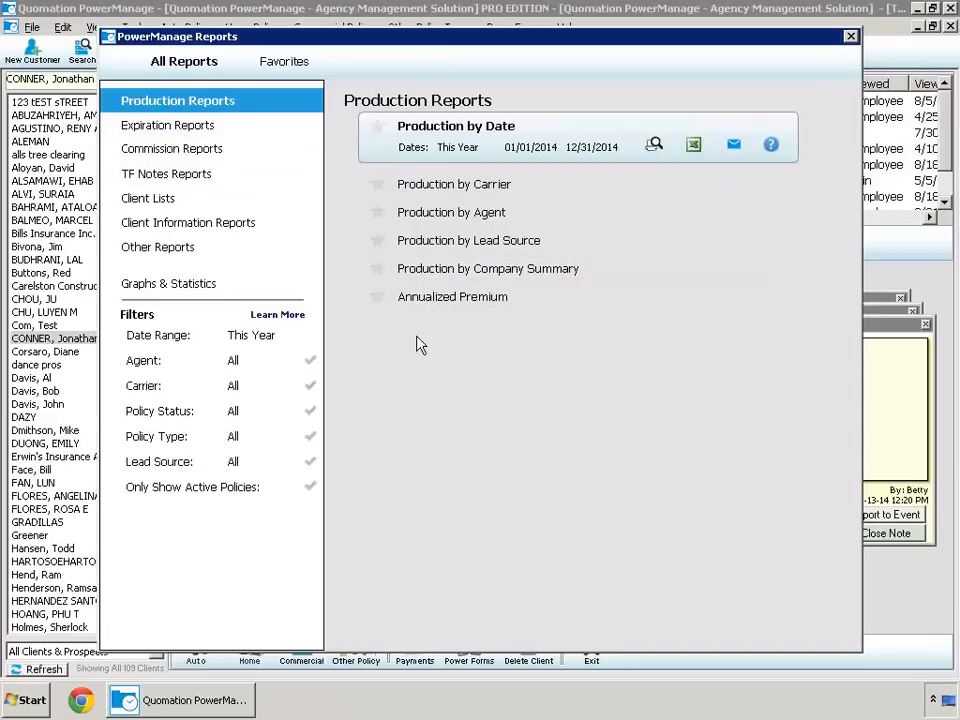
Preview the Expiration Report by Date for this year, look across its columns, and close the preview.
{"action": "left_click", "coordinate": [200, 126]}
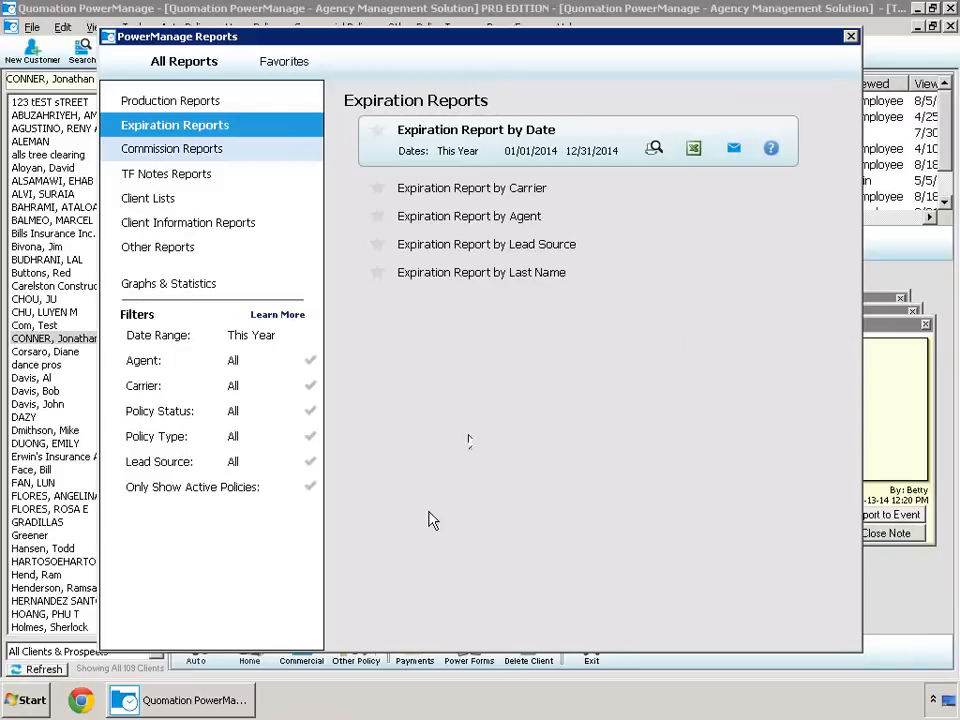
{"action": "left_click", "coordinate": [653, 153]}
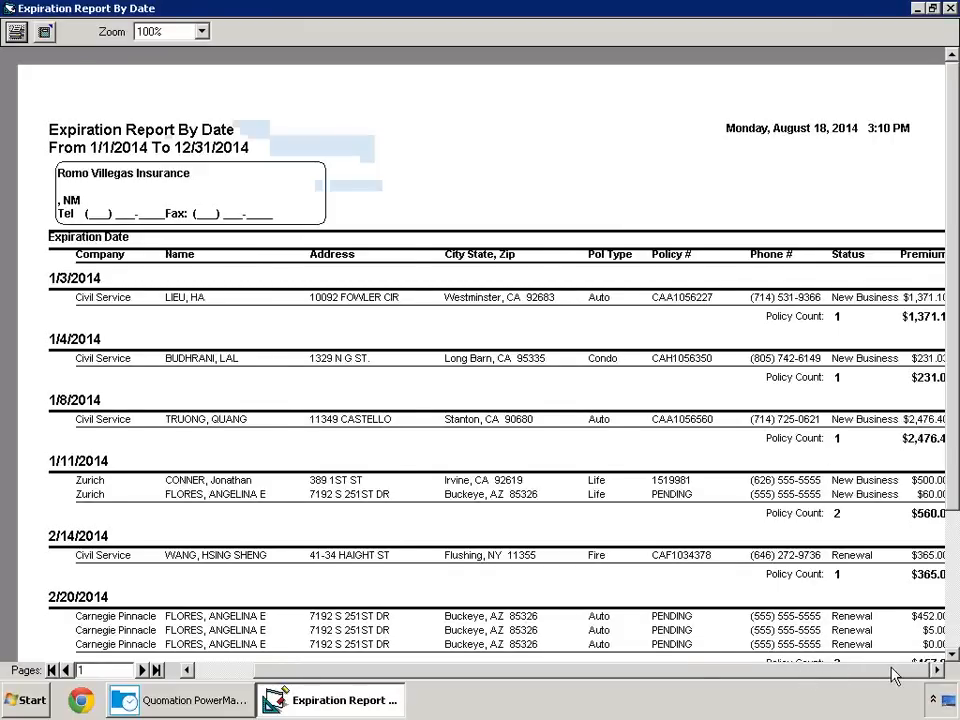
{"action": "left_click_drag", "start_coordinate": [831, 677], "coordinate": [890, 677]}
{"action": "left_click_drag", "start_coordinate": [720, 672], "coordinate": [641, 690]}
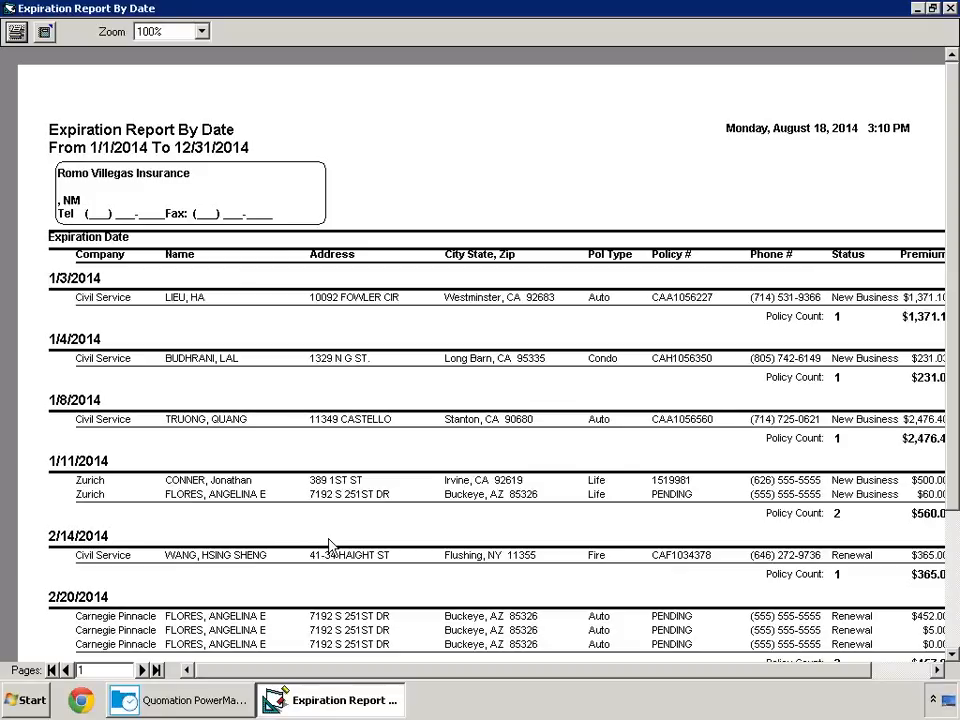
{"action": "left_click", "coordinate": [950, 8]}
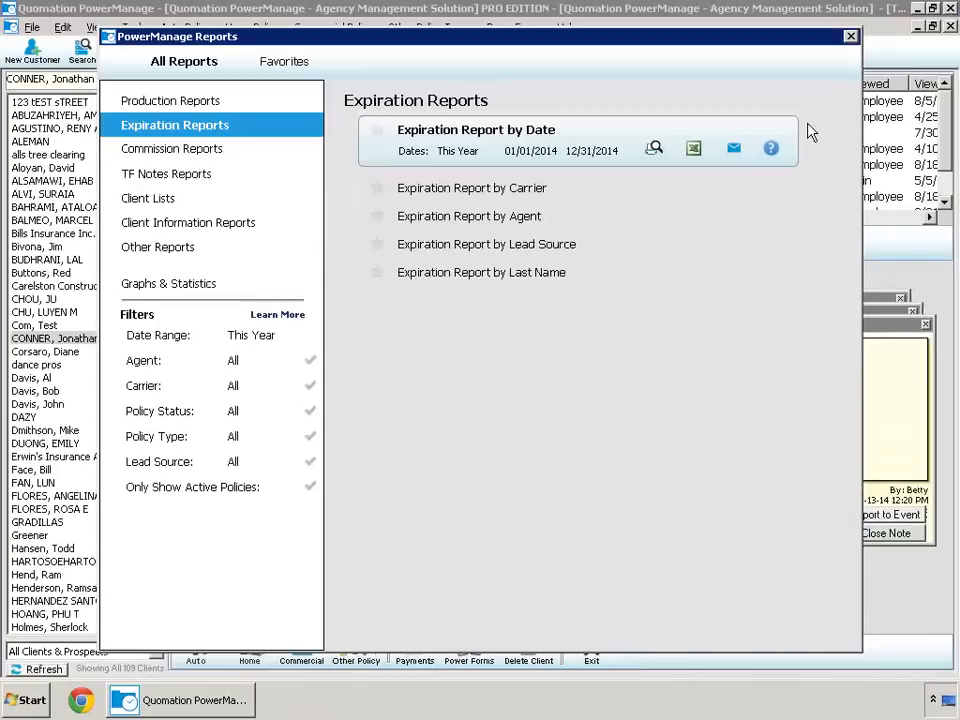
Preview this year's Commission Report by Agent at 150% zoom, examine its commission columns and totals, and close the preview.
{"action": "left_click", "coordinate": [171, 154]}
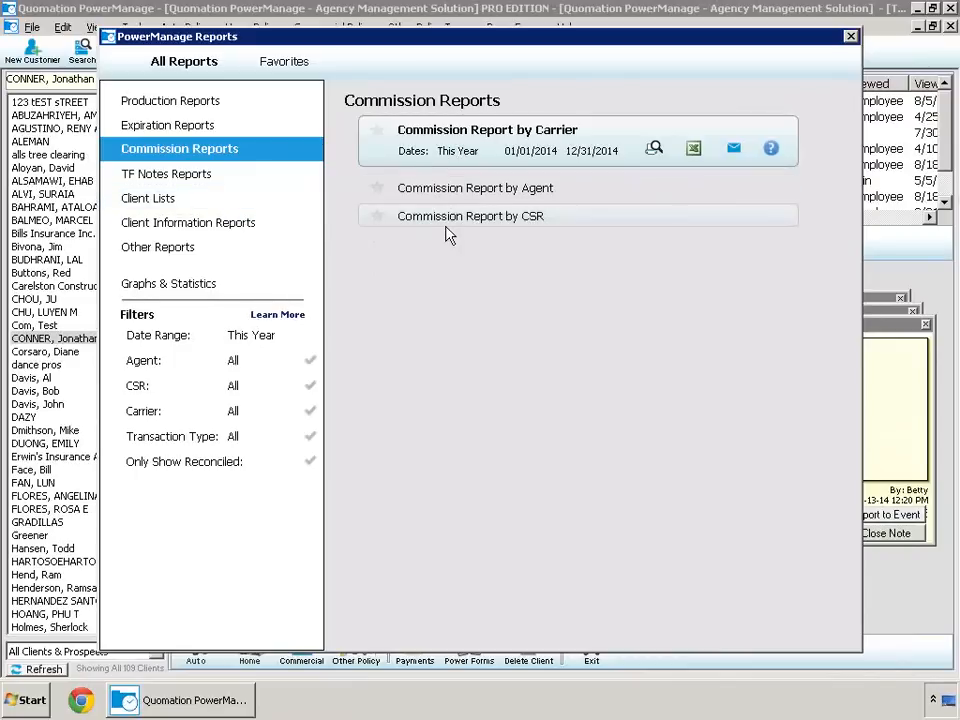
{"action": "left_click", "coordinate": [516, 192]}
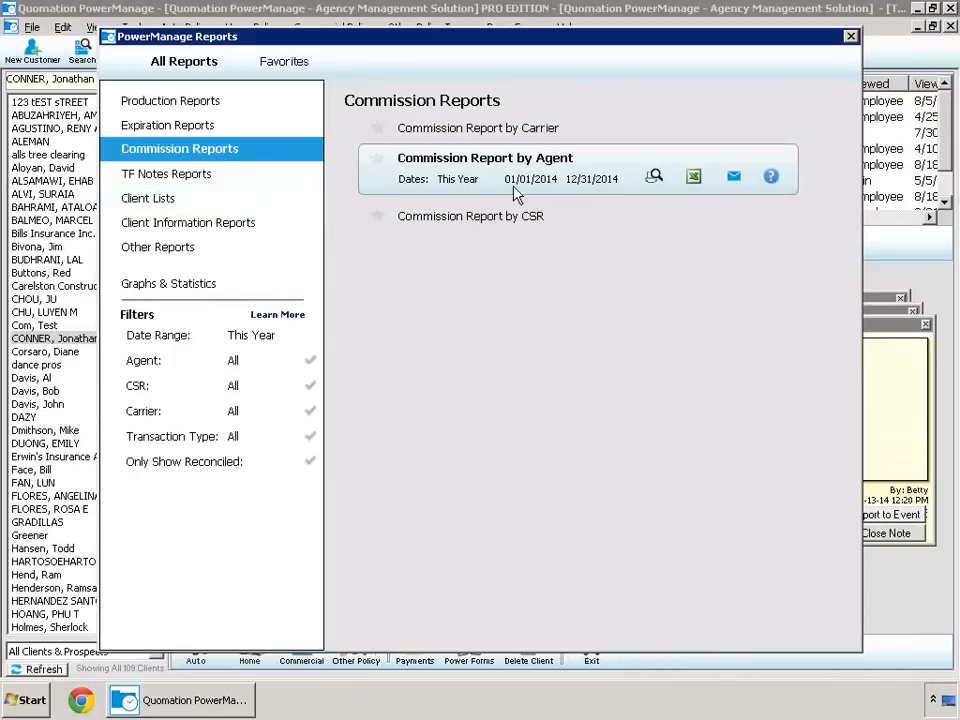
{"action": "left_click", "coordinate": [655, 178]}
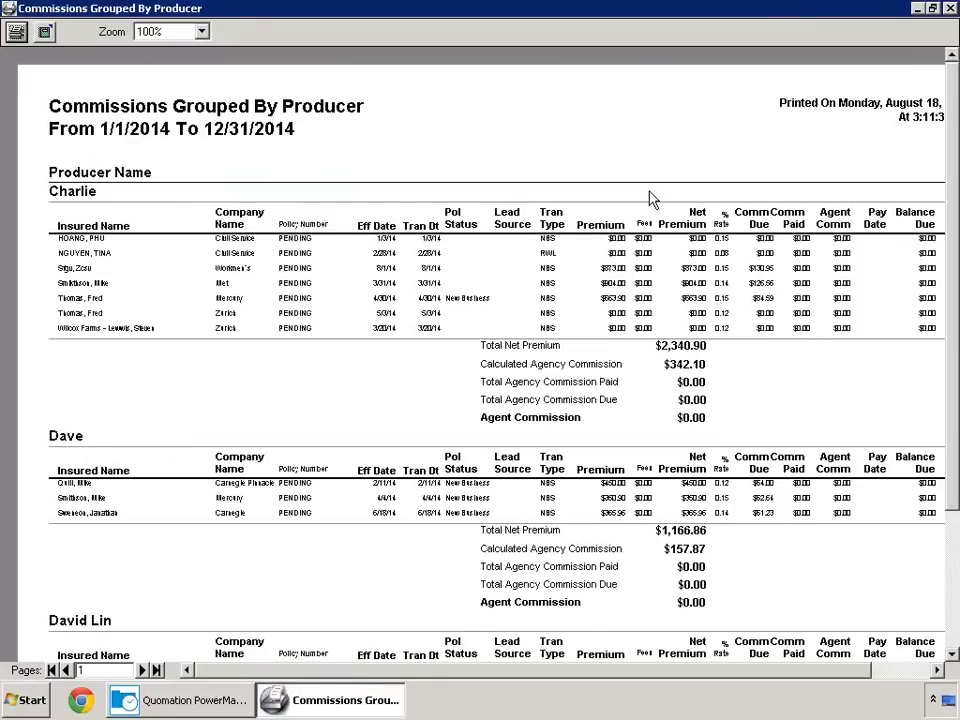
{"action": "left_click", "coordinate": [202, 32]}
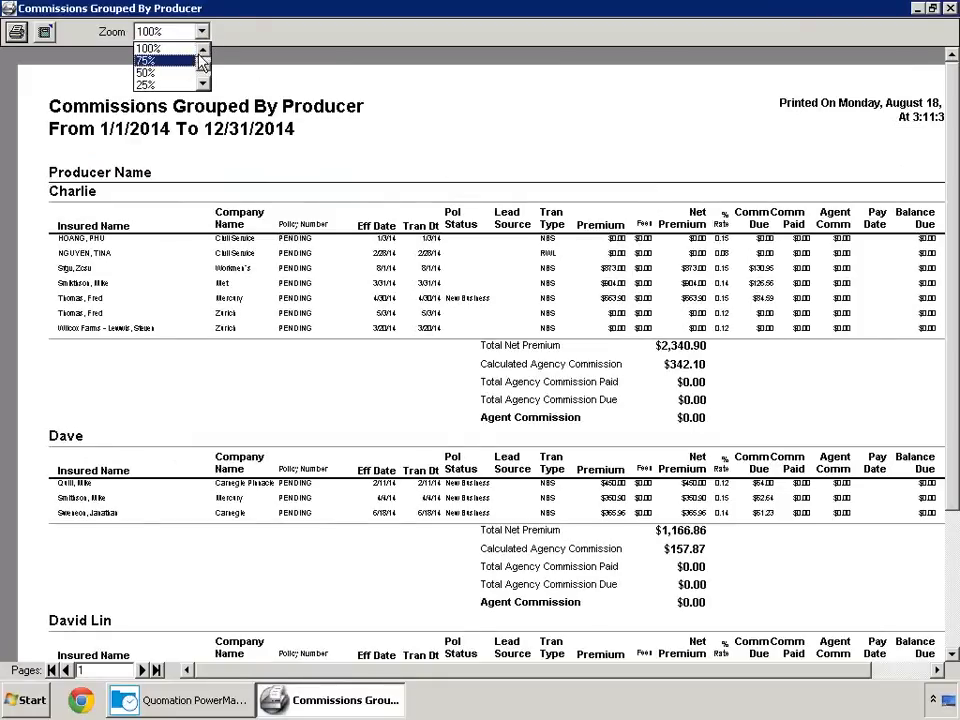
{"action": "left_click", "coordinate": [203, 48]}
{"action": "left_click", "coordinate": [150, 48]}
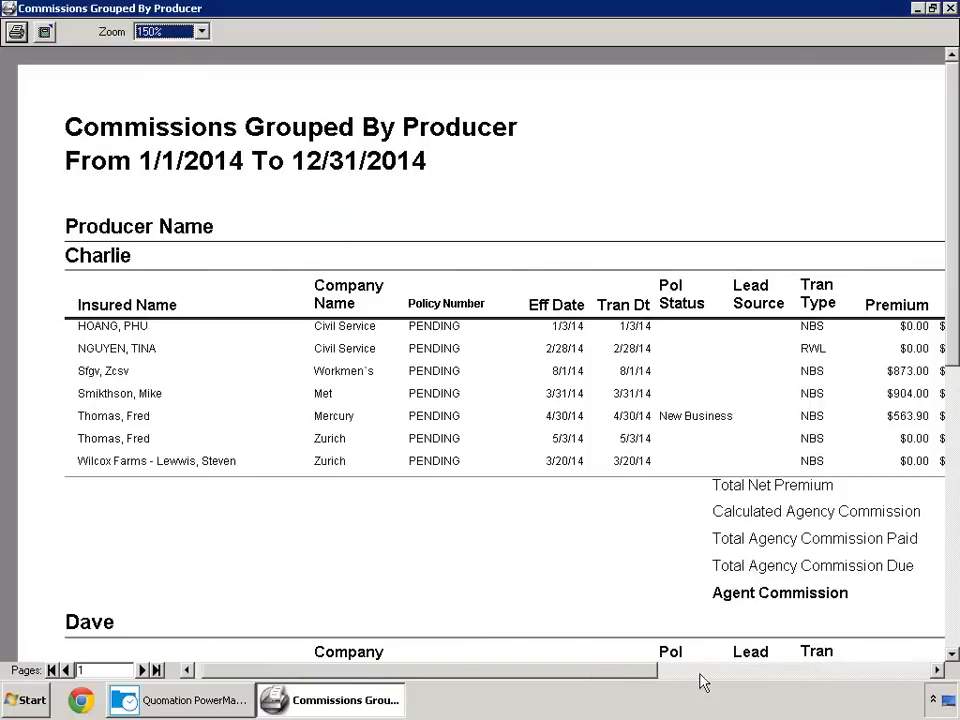
{"action": "left_click", "coordinate": [911, 670]}
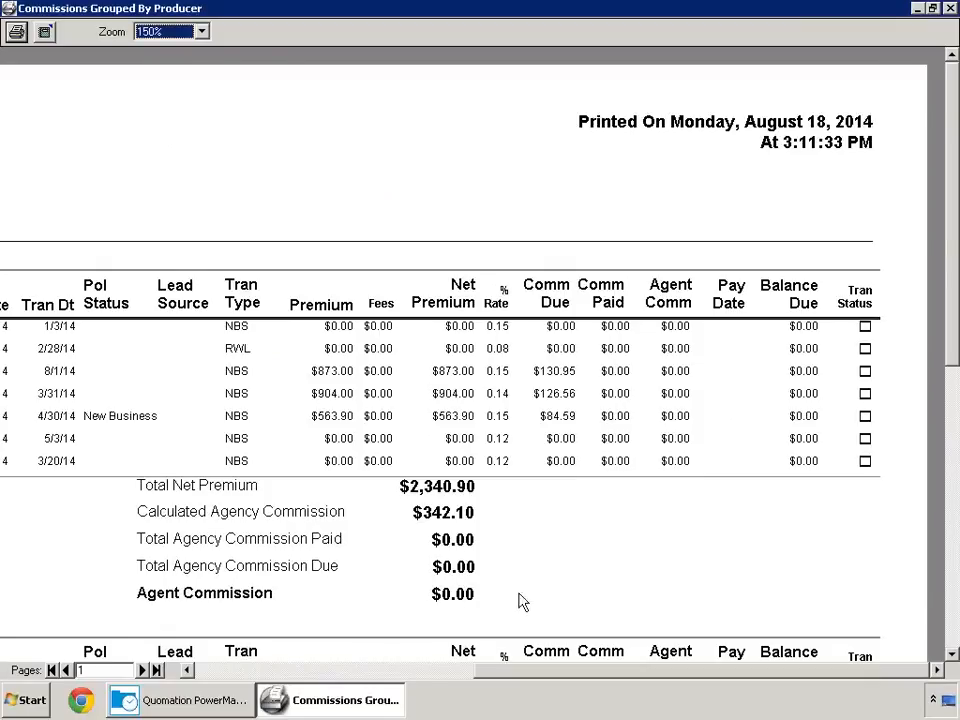
{"action": "left_click_drag", "start_coordinate": [688, 675], "coordinate": [350, 669]}
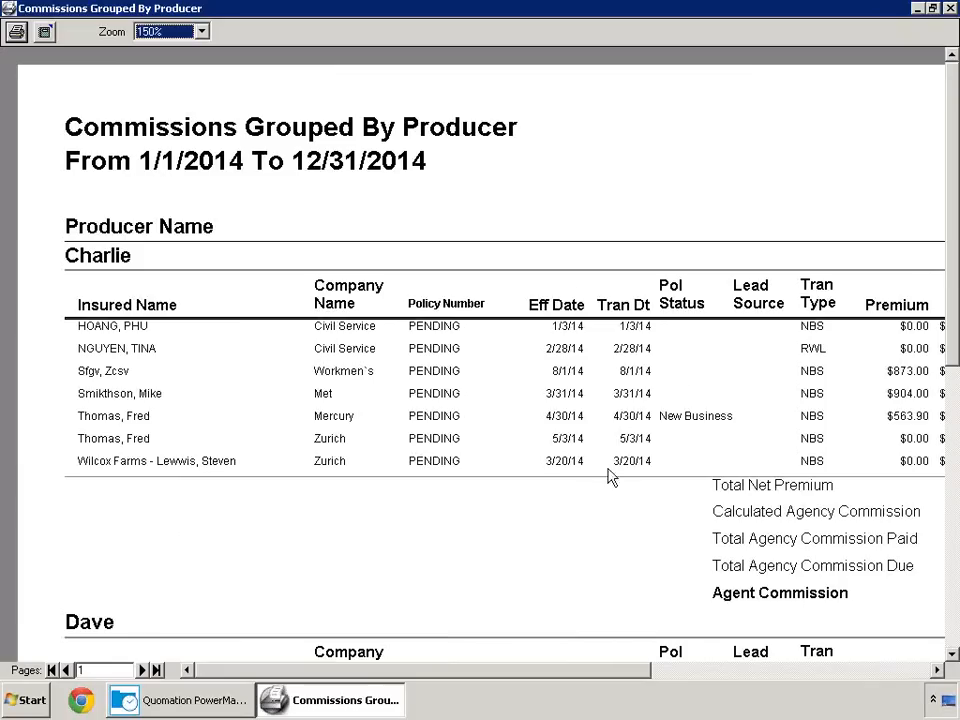
{"action": "left_click", "coordinate": [950, 9]}
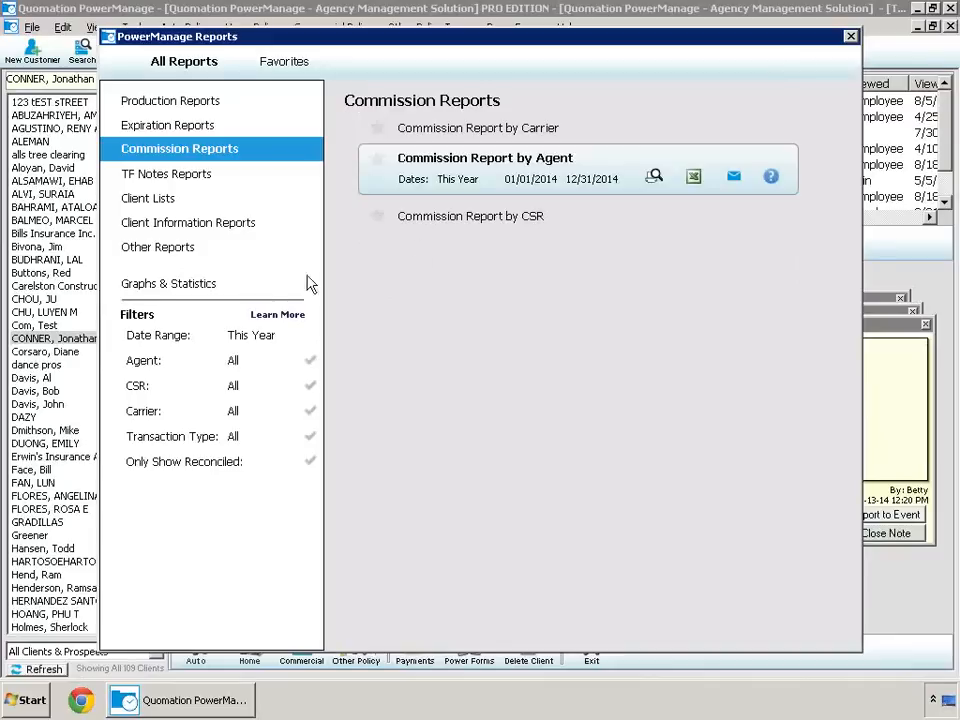
Look through the reports offered under TF Notes Reports, Client Lists, Client Information Reports and Other Reports.
{"action": "left_click", "coordinate": [203, 176]}
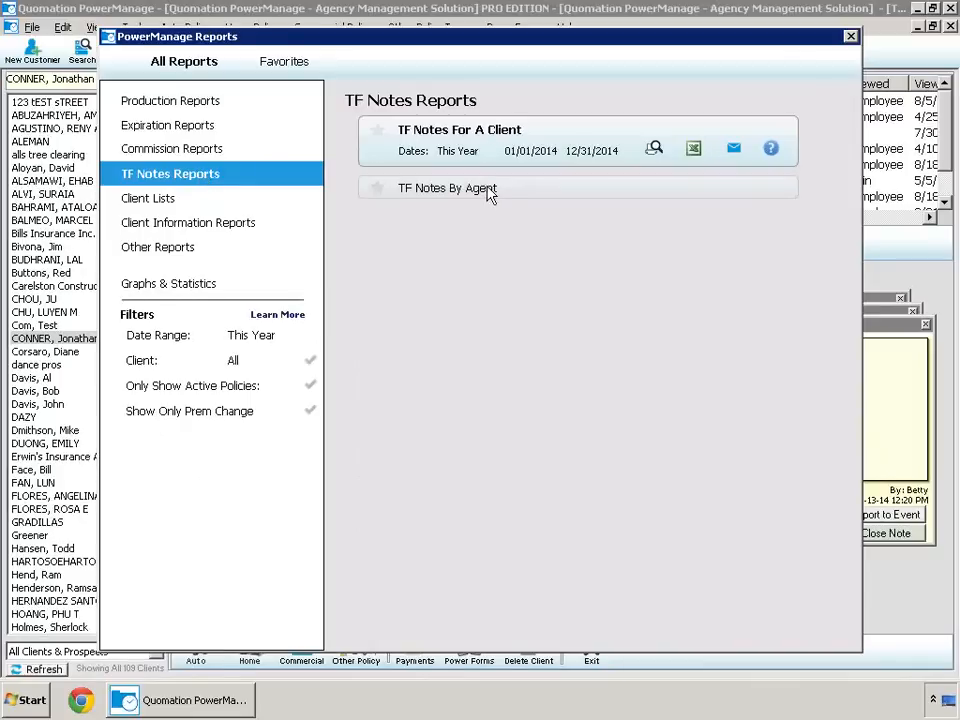
{"action": "left_click", "coordinate": [166, 208]}
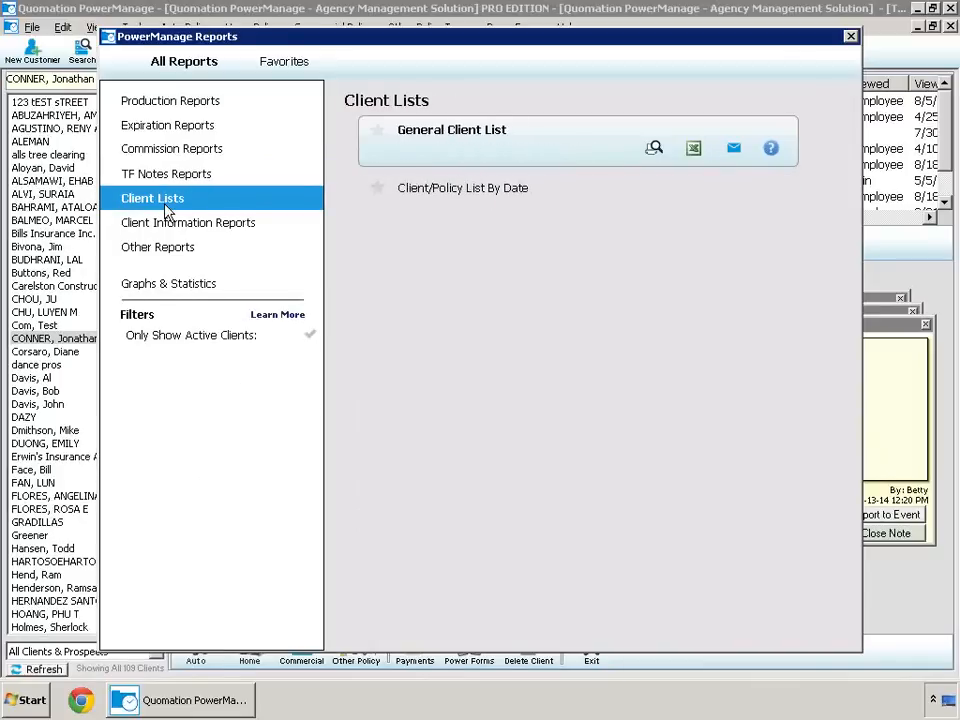
{"action": "left_click", "coordinate": [172, 233]}
{"action": "left_click", "coordinate": [183, 255]}
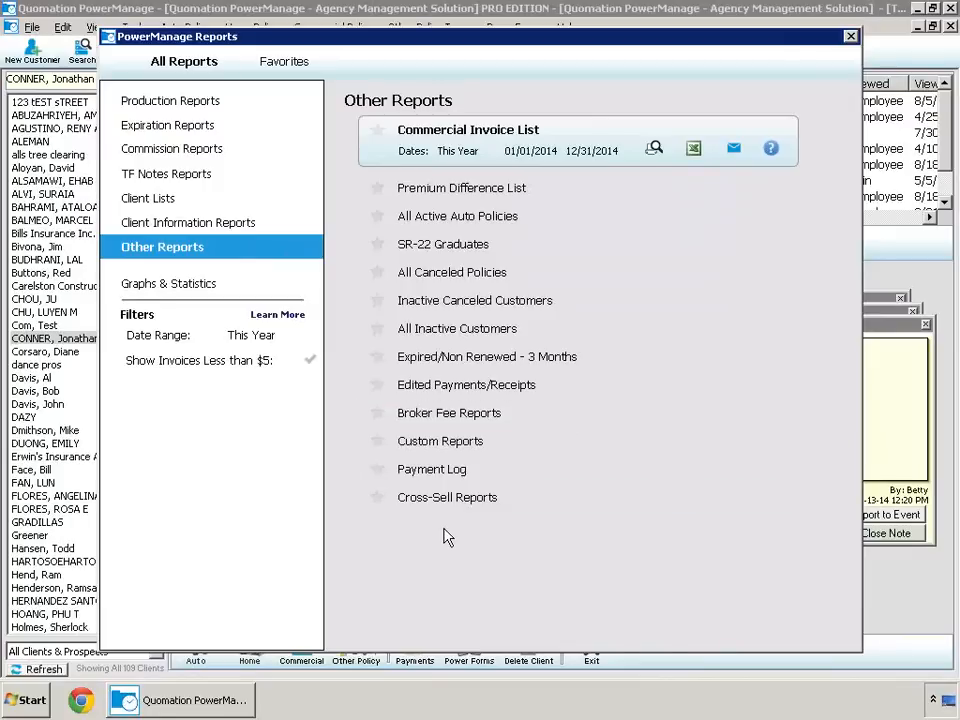
Run the Active Auto - No Active Life cross-sell report, review the matching policies, and close the cross-selling window.
{"action": "left_click", "coordinate": [423, 508]}
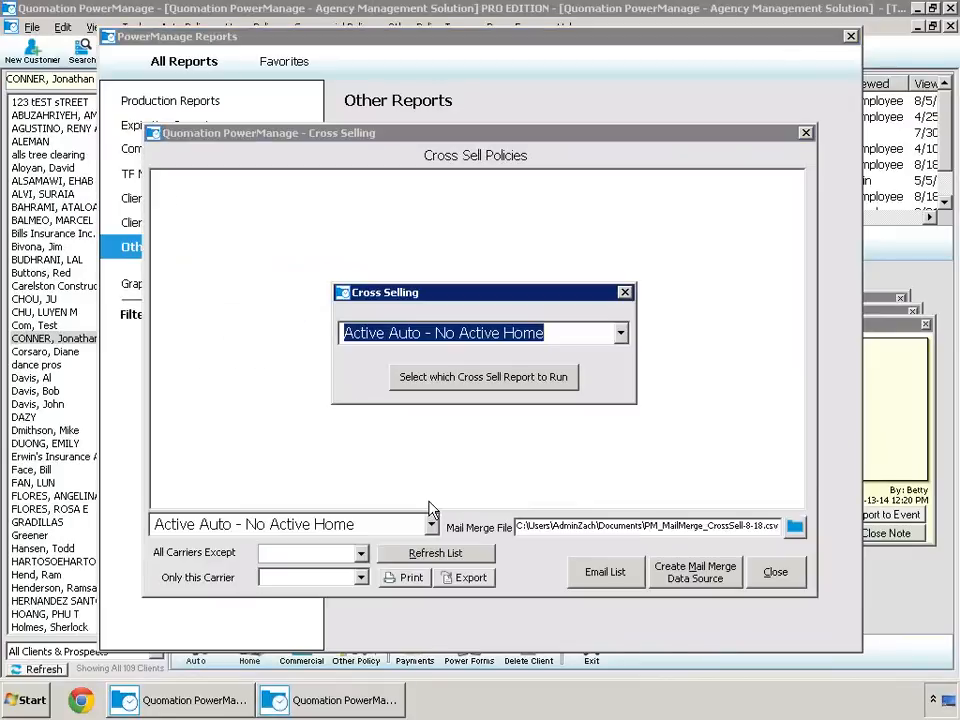
{"action": "left_click", "coordinate": [621, 338]}
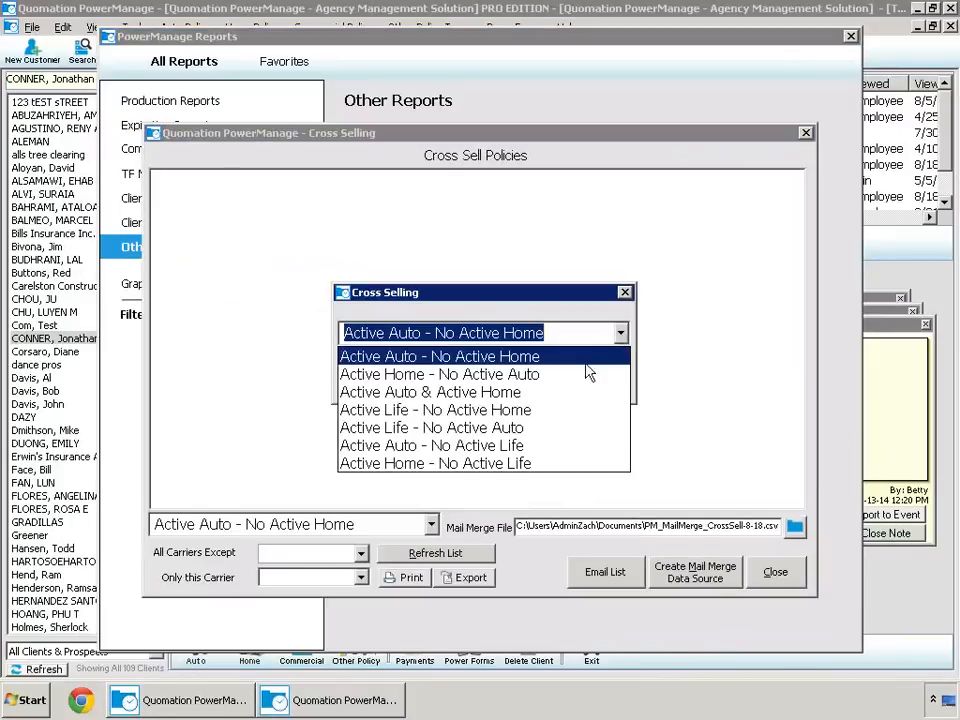
{"action": "left_click", "coordinate": [518, 445]}
{"action": "left_click", "coordinate": [516, 385]}
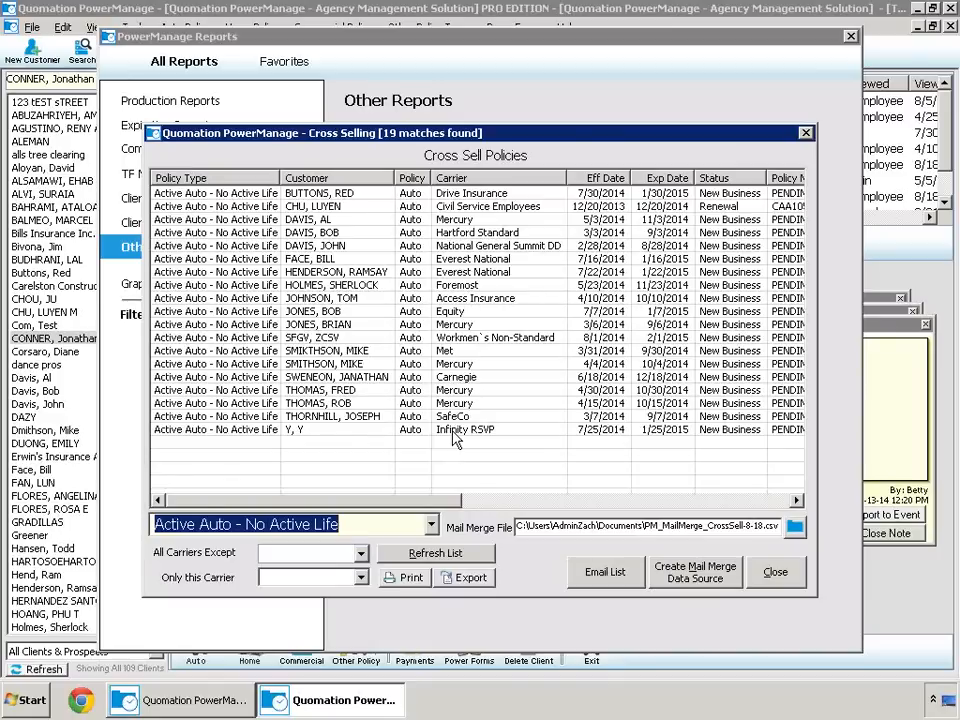
{"action": "left_click", "coordinate": [807, 134]}
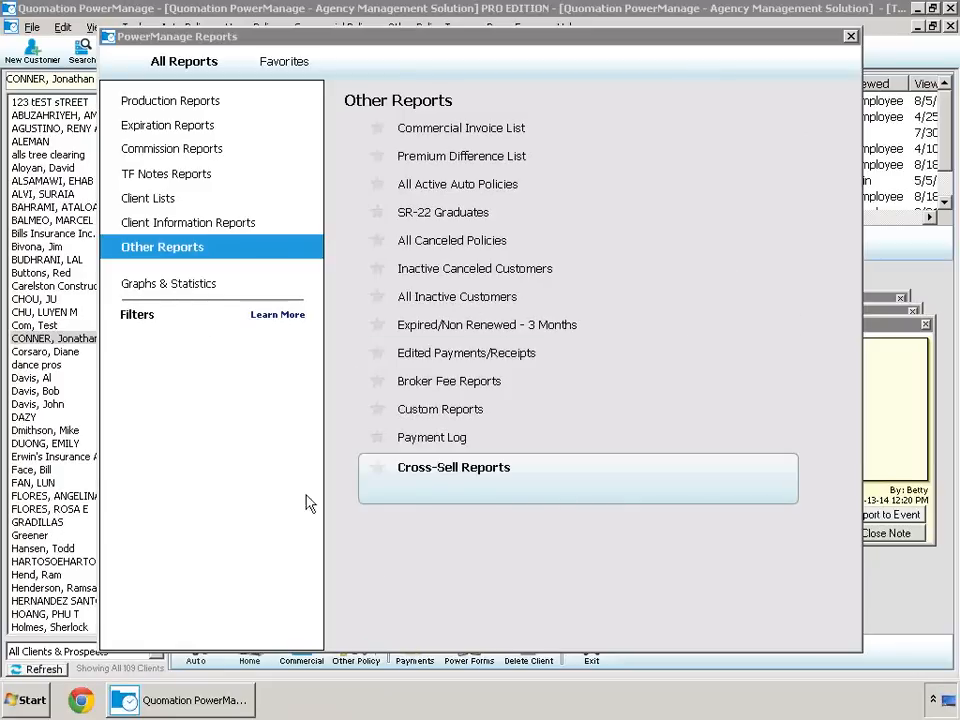
Open the agency graphs and statistics and graph Policies By Agent for the last 12 months, sorted by count.
{"action": "left_click", "coordinate": [158, 287]}
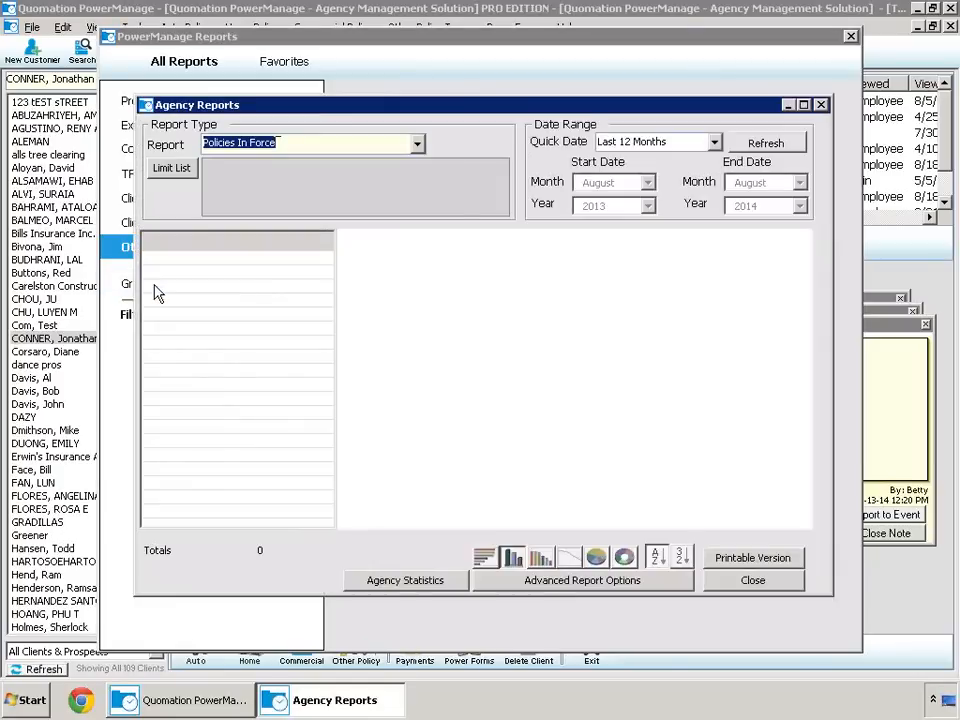
{"action": "left_click", "coordinate": [417, 143]}
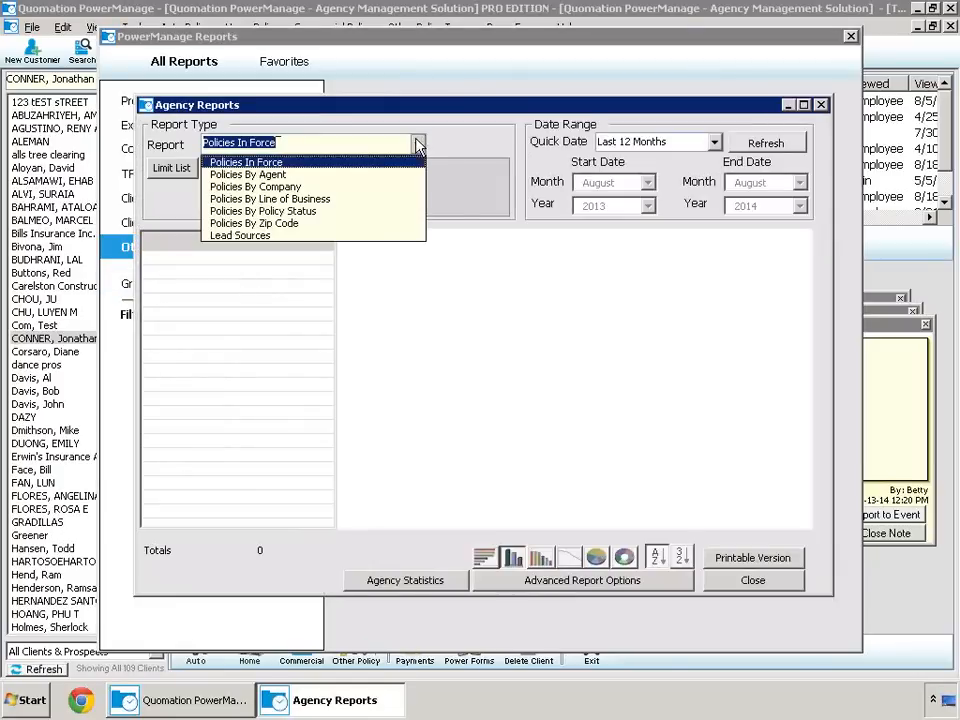
{"action": "left_click", "coordinate": [316, 168]}
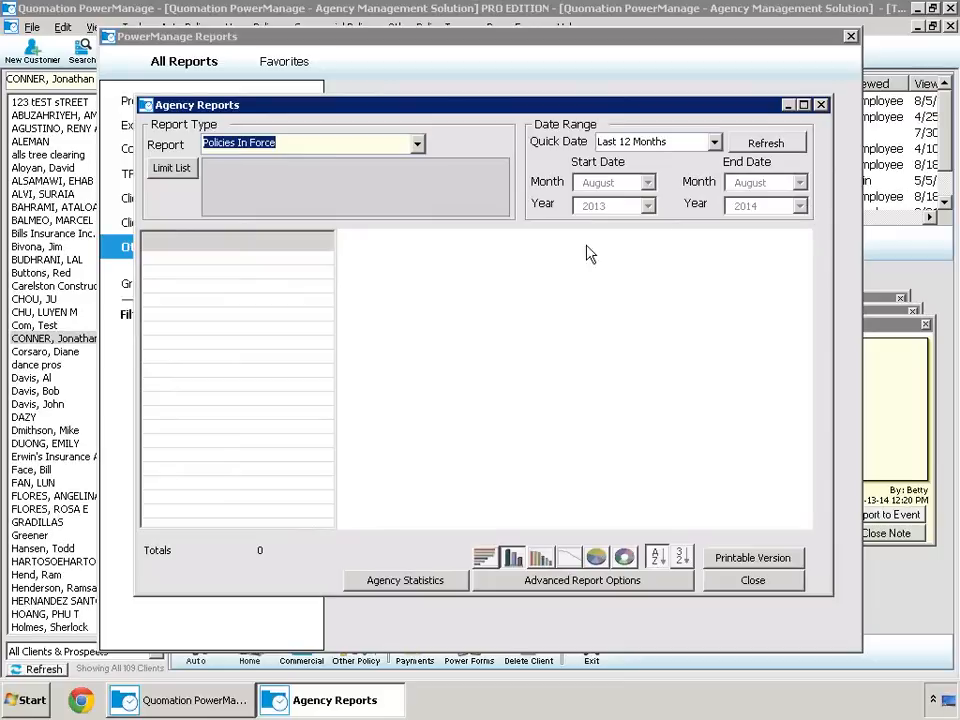
{"action": "left_click", "coordinate": [418, 144]}
{"action": "left_click", "coordinate": [365, 186]}
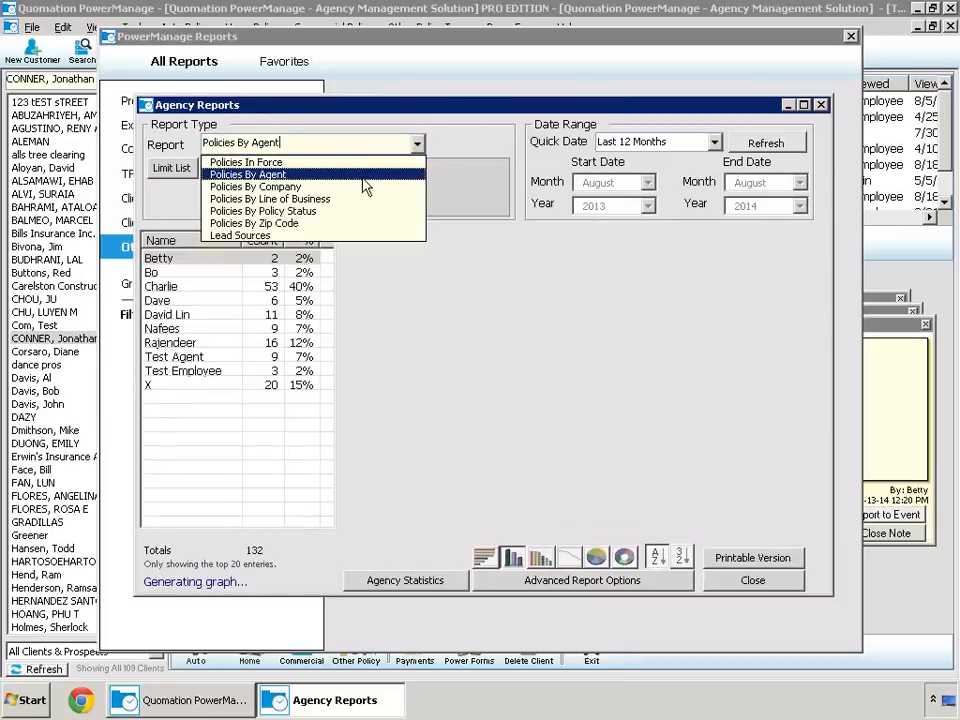
{"action": "left_click", "coordinate": [260, 241]}
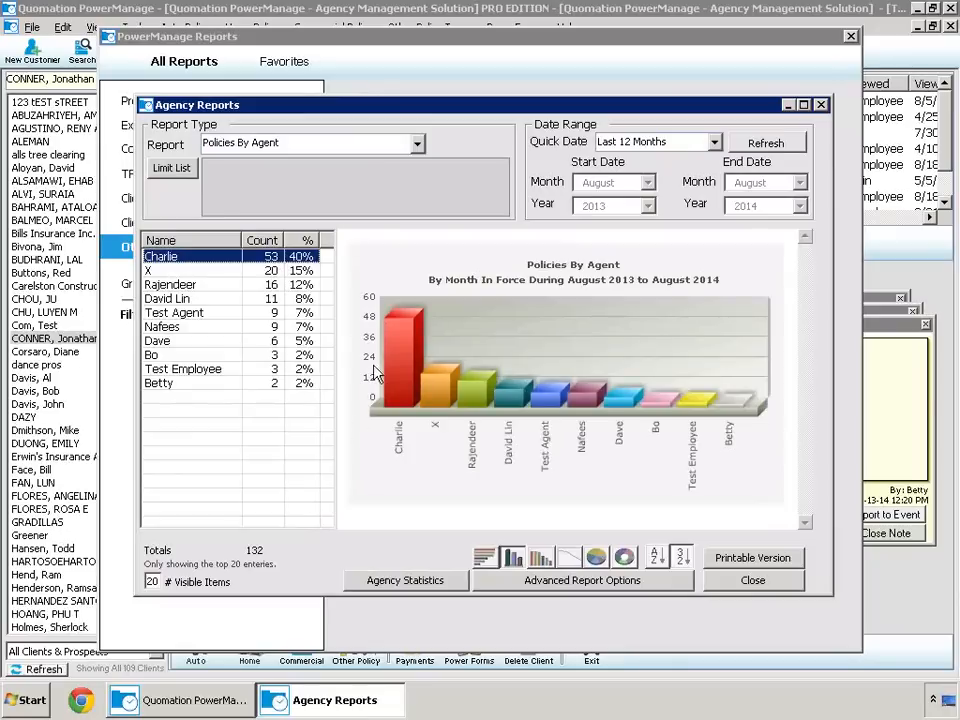
Graph Policies By Company, check the bar values, and view the chart as flat columns and as a line.
{"action": "left_click", "coordinate": [330, 143]}
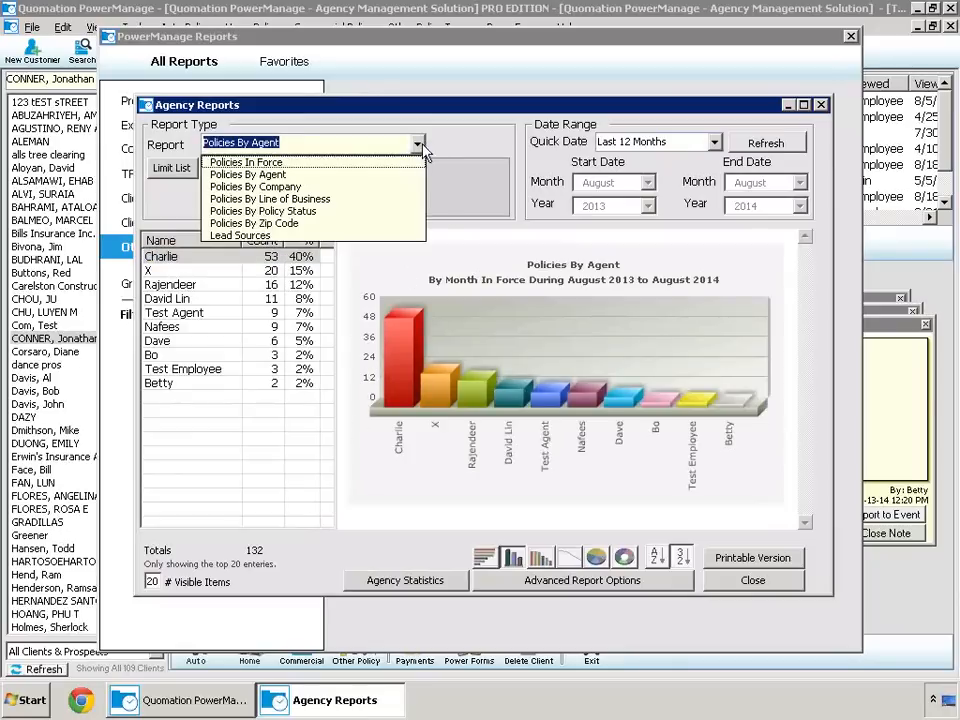
{"action": "left_click", "coordinate": [368, 197]}
{"action": "mouse_move", "coordinate": [420, 343]}
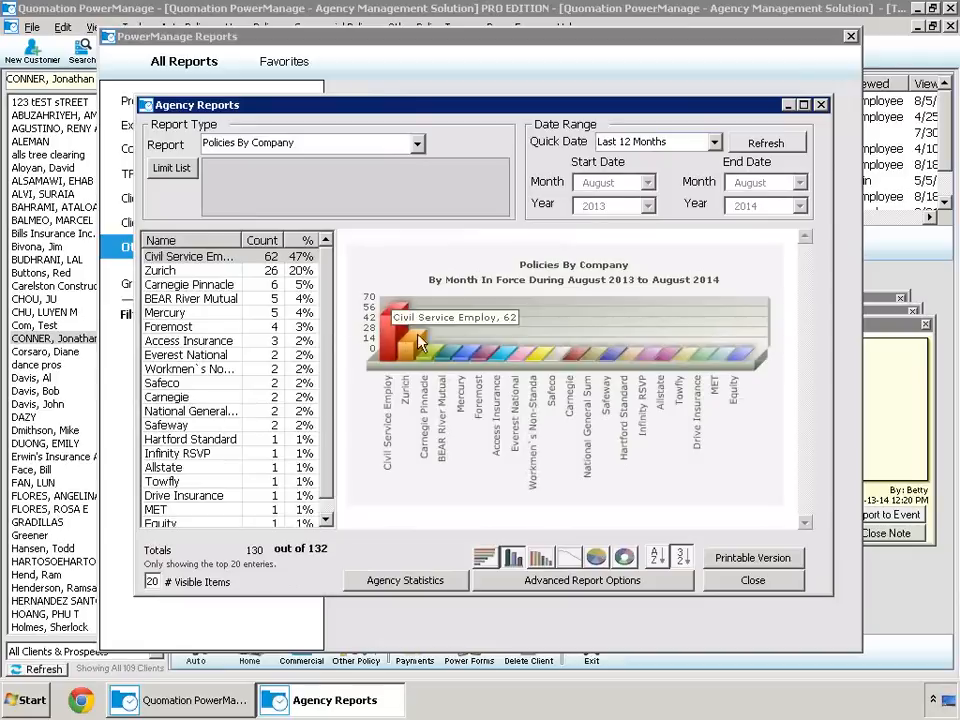
{"action": "left_click", "coordinate": [541, 558]}
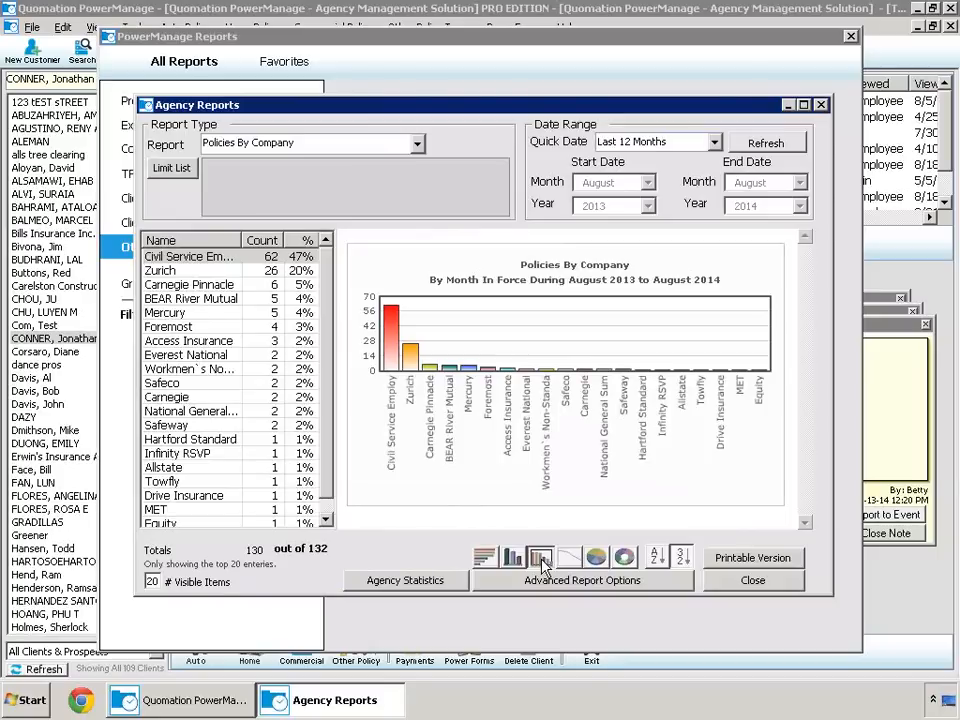
{"action": "left_click", "coordinate": [568, 558]}
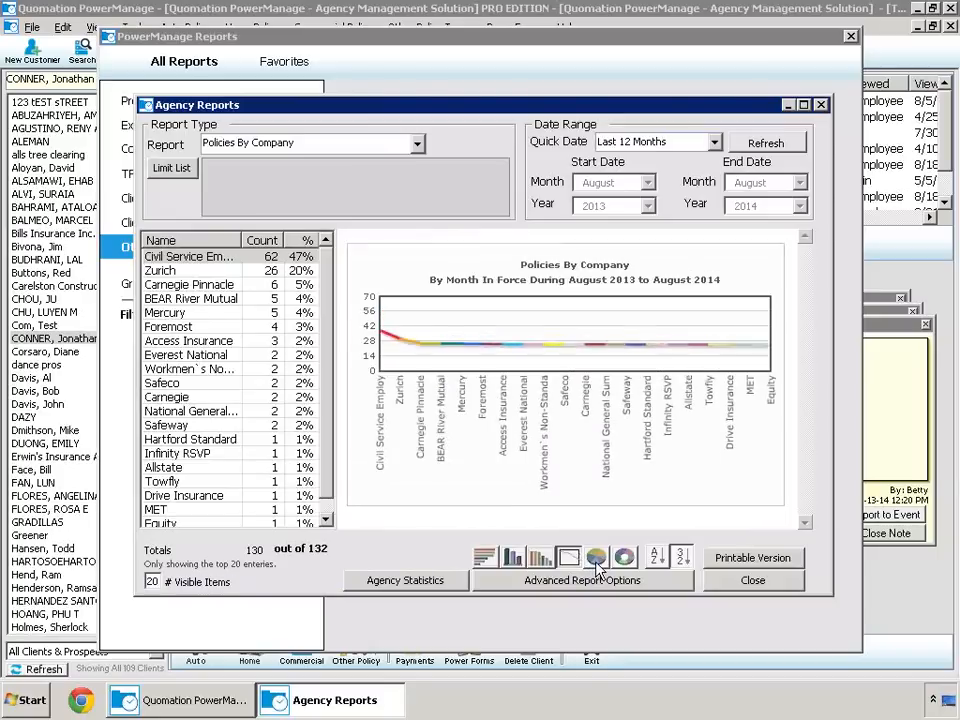
View the Policies By Company graph as a pie chart, close it, check the Custom Reports entry and close the reports window.
{"action": "left_click", "coordinate": [597, 562]}
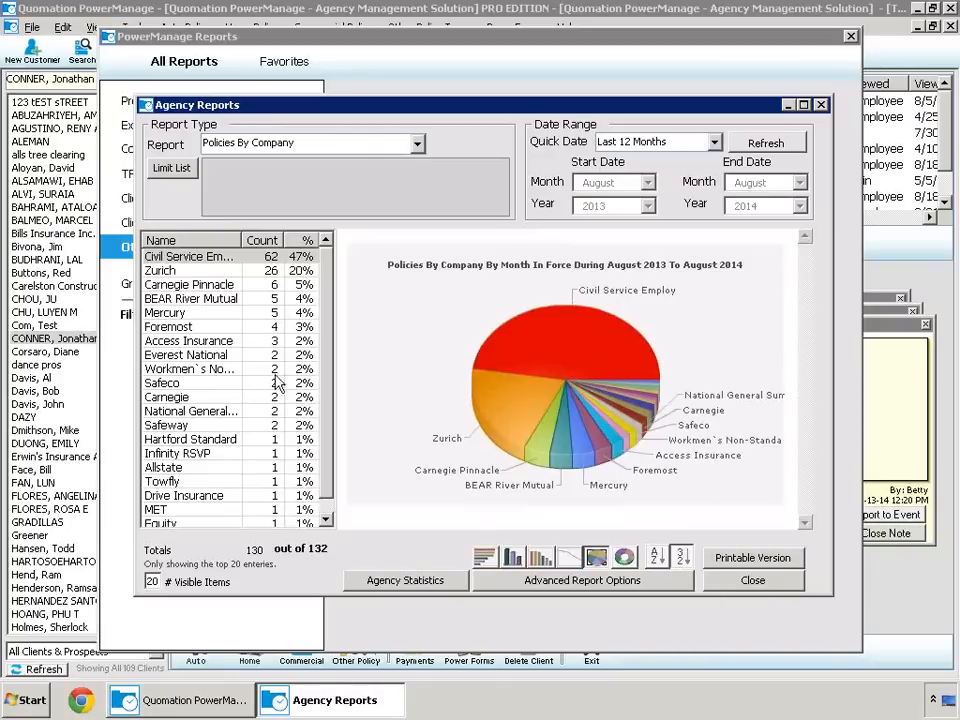
{"action": "mouse_move", "coordinate": [491, 372]}
{"action": "left_click", "coordinate": [820, 104]}
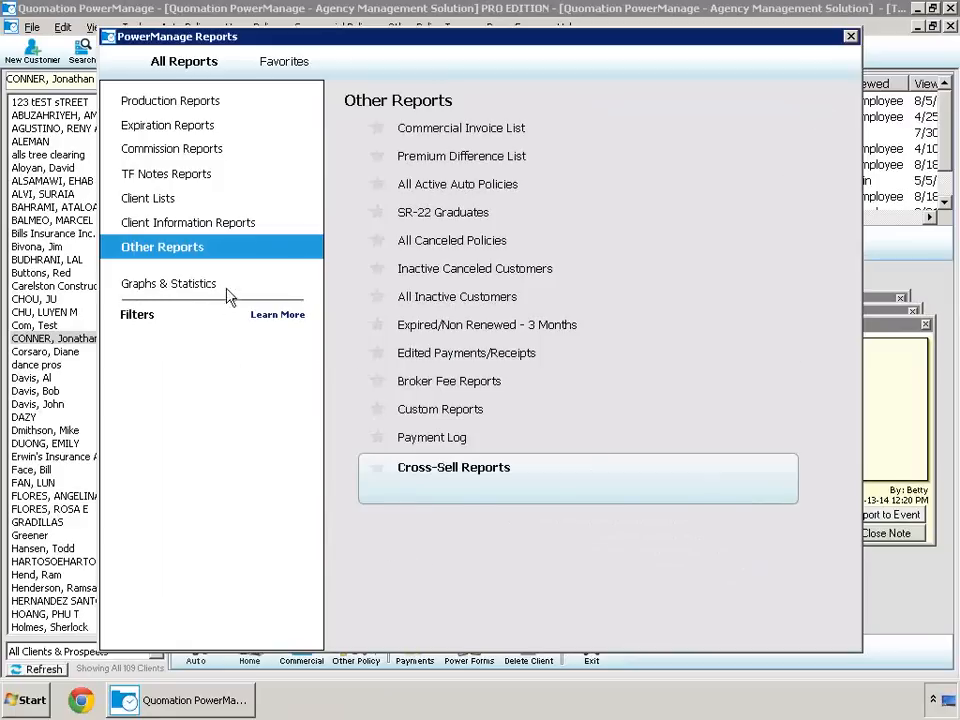
{"action": "left_click", "coordinate": [445, 412]}
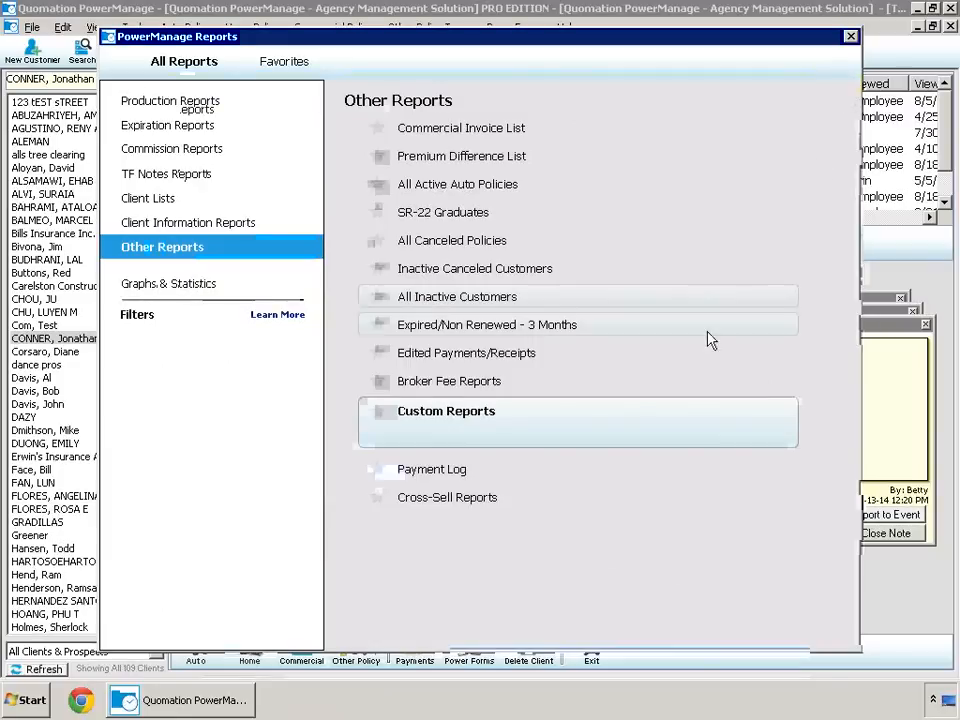
{"action": "left_click", "coordinate": [849, 37]}
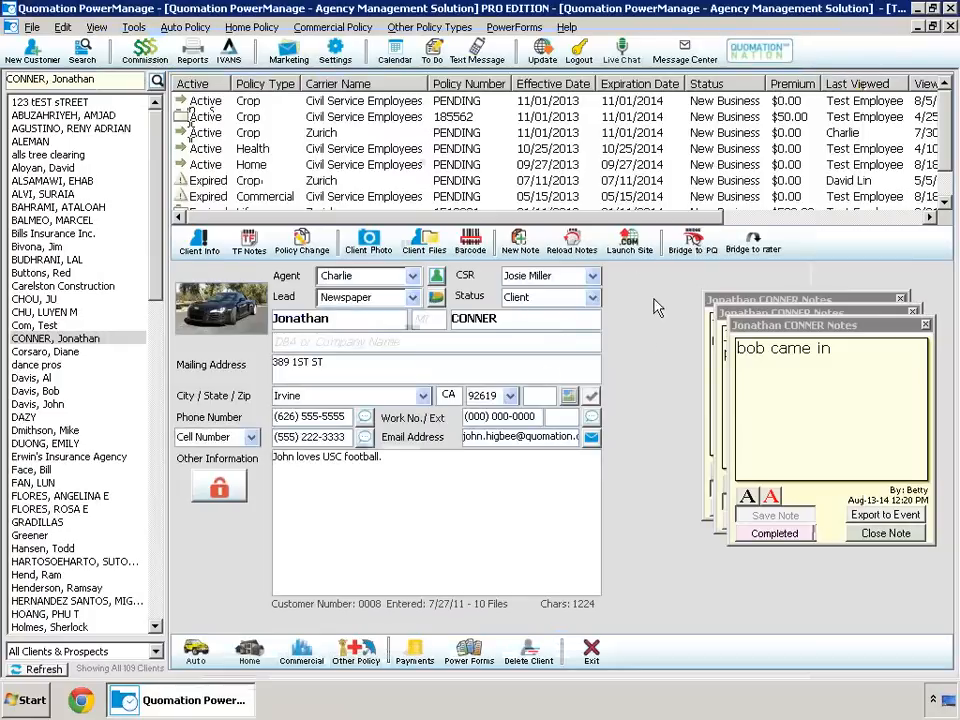
Generate a preview of the Holiday Letter marketing mailing for all clients with all policy statuses.
{"action": "left_click", "coordinate": [288, 58]}
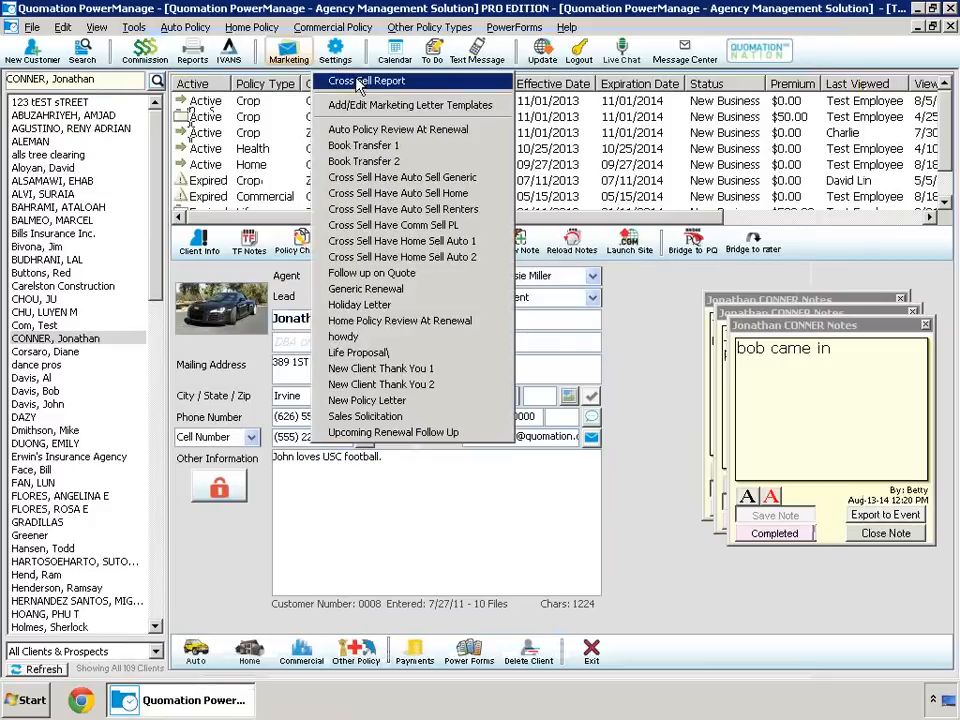
{"action": "left_click", "coordinate": [400, 304]}
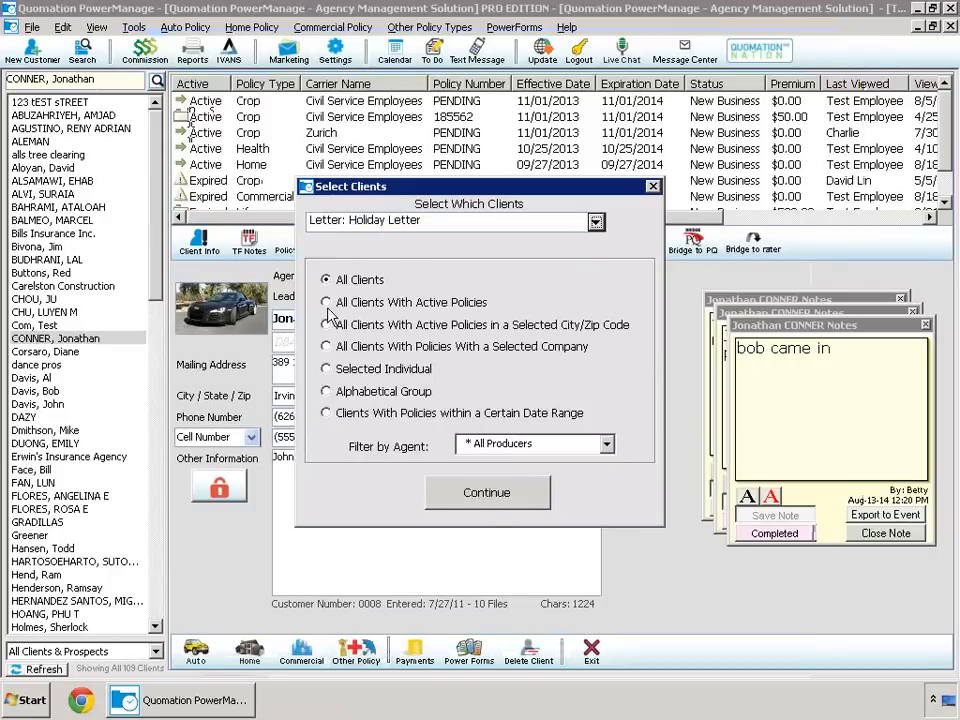
{"action": "left_click", "coordinate": [345, 280]}
{"action": "left_click", "coordinate": [487, 492]}
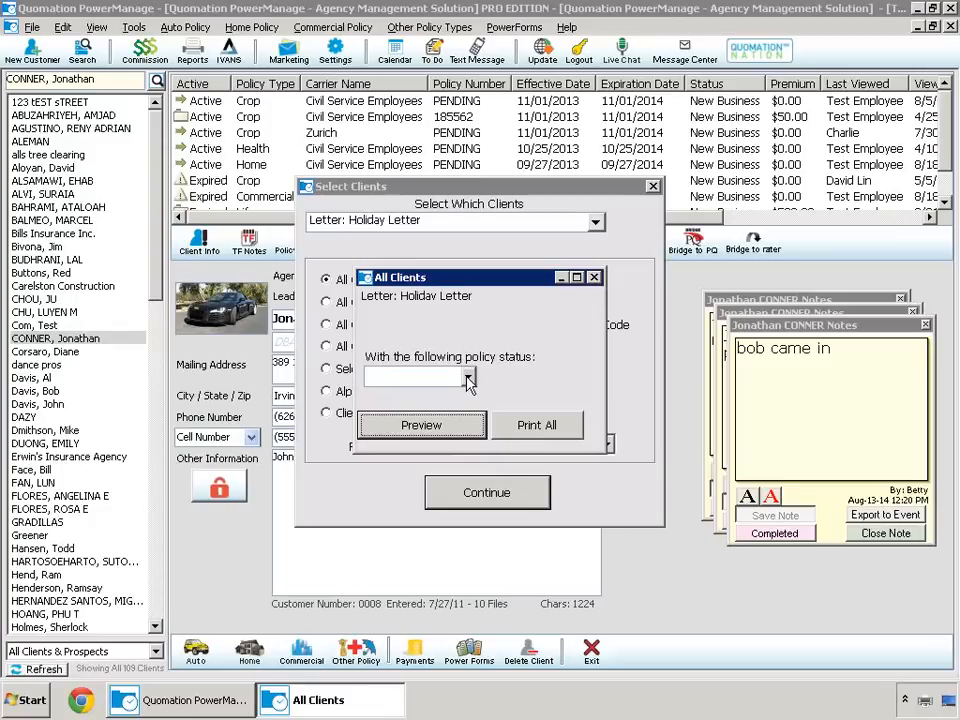
{"action": "left_click", "coordinate": [467, 376]}
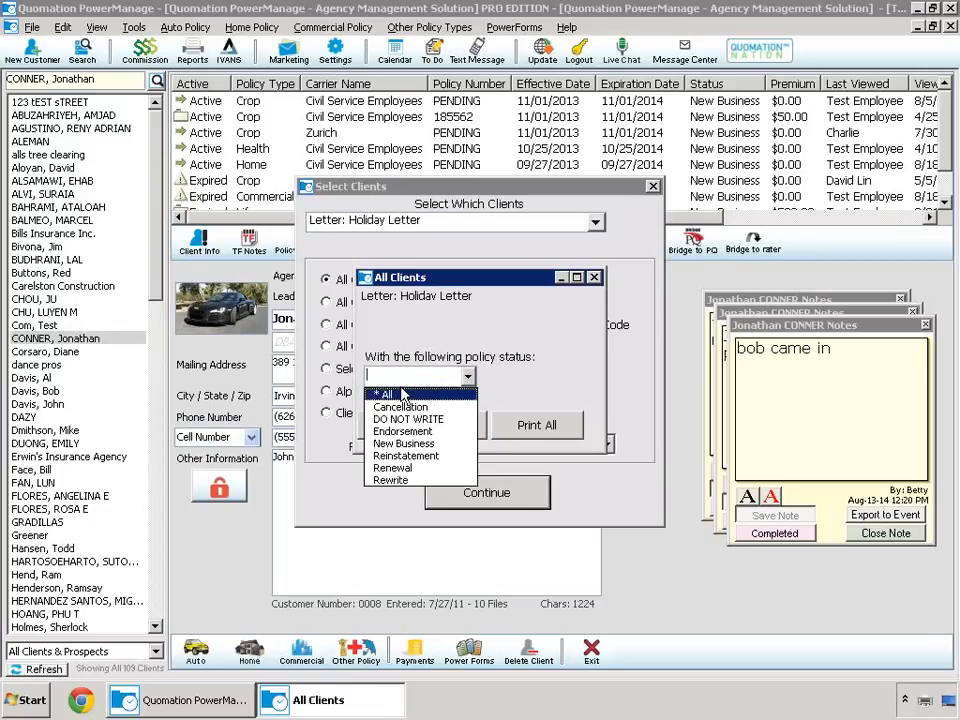
{"action": "left_click", "coordinate": [400, 395]}
{"action": "left_click", "coordinate": [447, 366]}
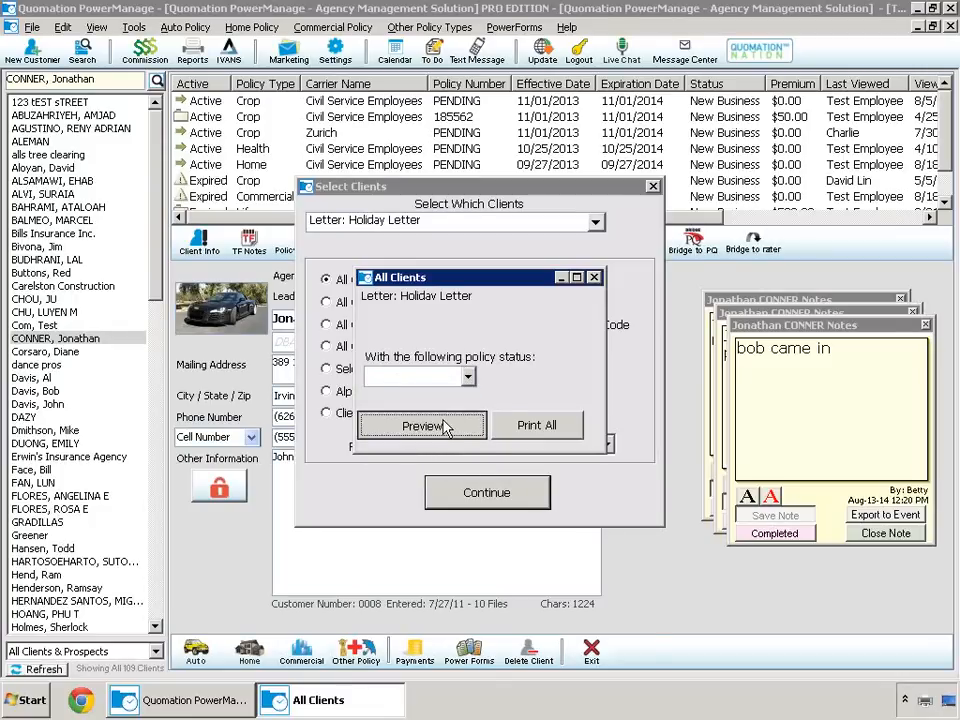
Read through the first previewed Holiday Letter from heading to signature, and close the preview and client selection windows.
{"action": "left_click_drag", "start_coordinate": [752, 280], "coordinate": [319, 146]}
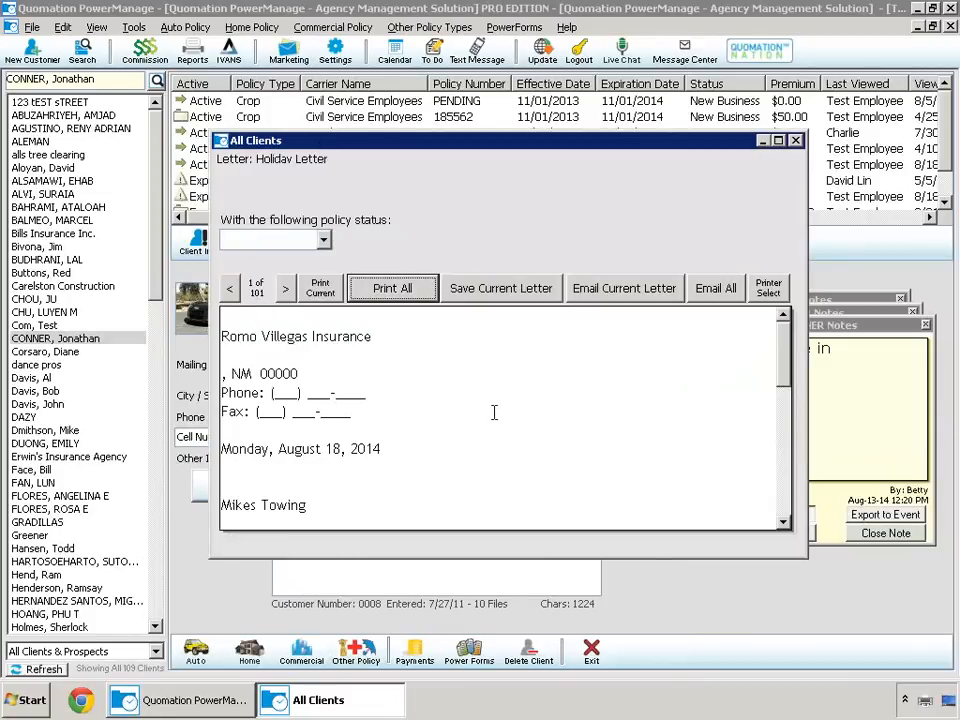
{"action": "scroll", "coordinate": [561, 415], "scroll_direction": "down", "scroll_amount": 7}
{"action": "scroll", "coordinate": [566, 420], "scroll_direction": "down", "scroll_amount": 1}
{"action": "scroll", "coordinate": [568, 425], "scroll_direction": "up", "scroll_amount": 10}
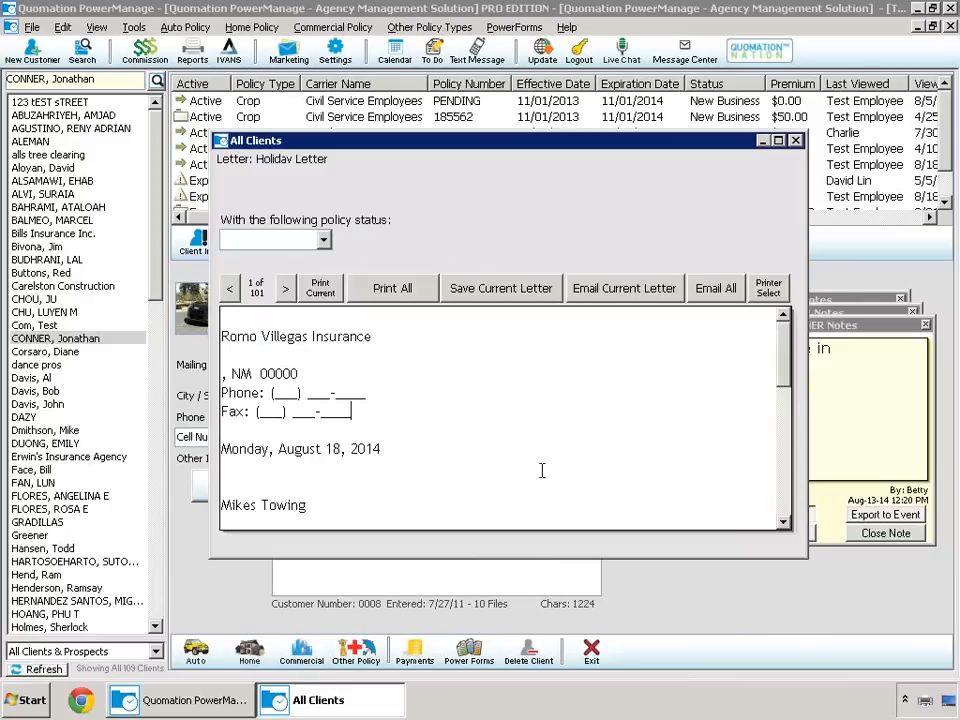
{"action": "scroll", "coordinate": [495, 448], "scroll_direction": "down", "scroll_amount": 5}
{"action": "scroll", "coordinate": [494, 445], "scroll_direction": "down", "scroll_amount": 3}
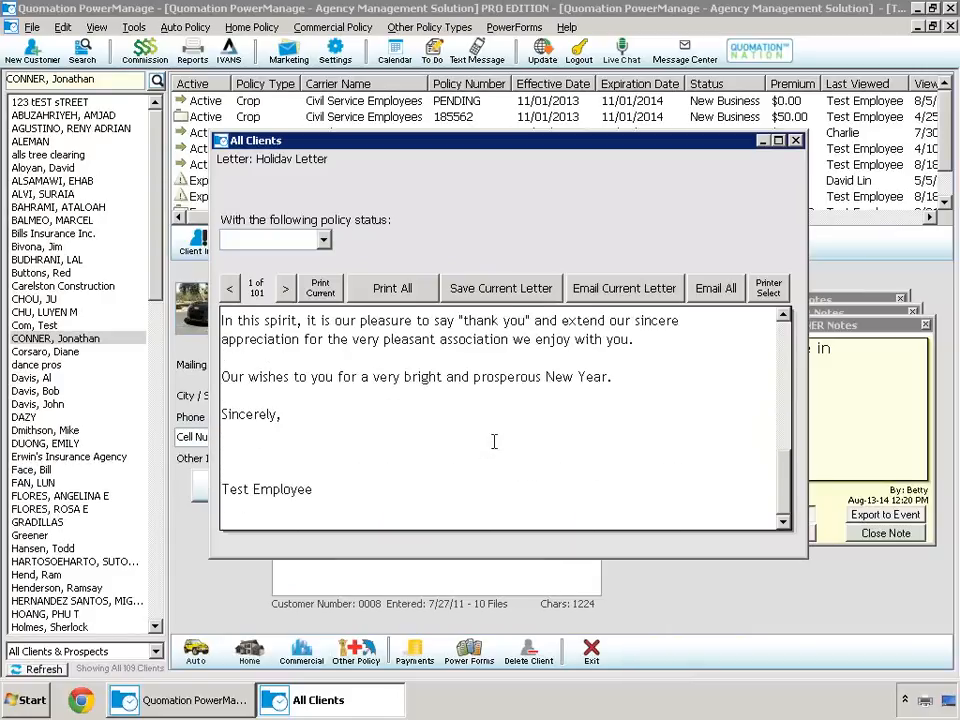
{"action": "scroll", "coordinate": [508, 440], "scroll_direction": "up", "scroll_amount": 8}
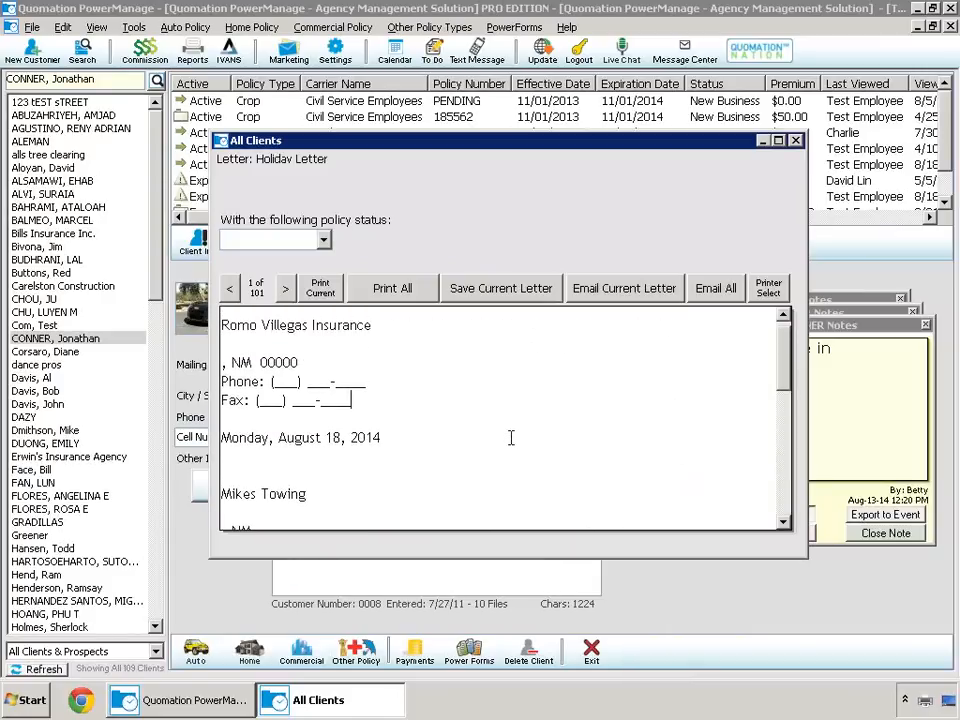
{"action": "scroll", "coordinate": [510, 437], "scroll_direction": "up", "scroll_amount": 1}
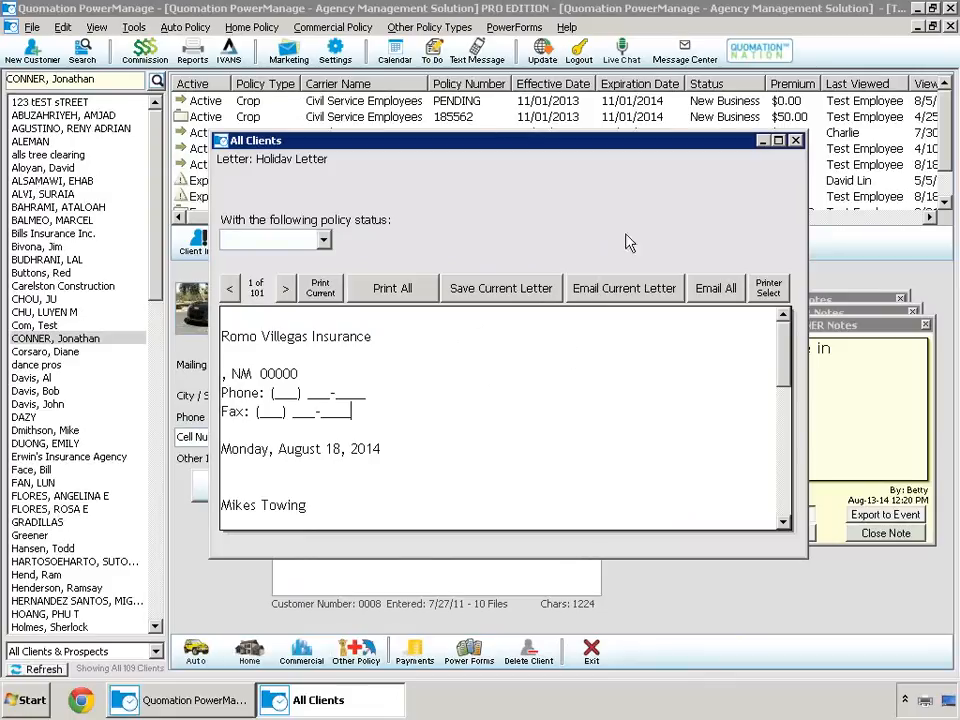
{"action": "left_click", "coordinate": [797, 142]}
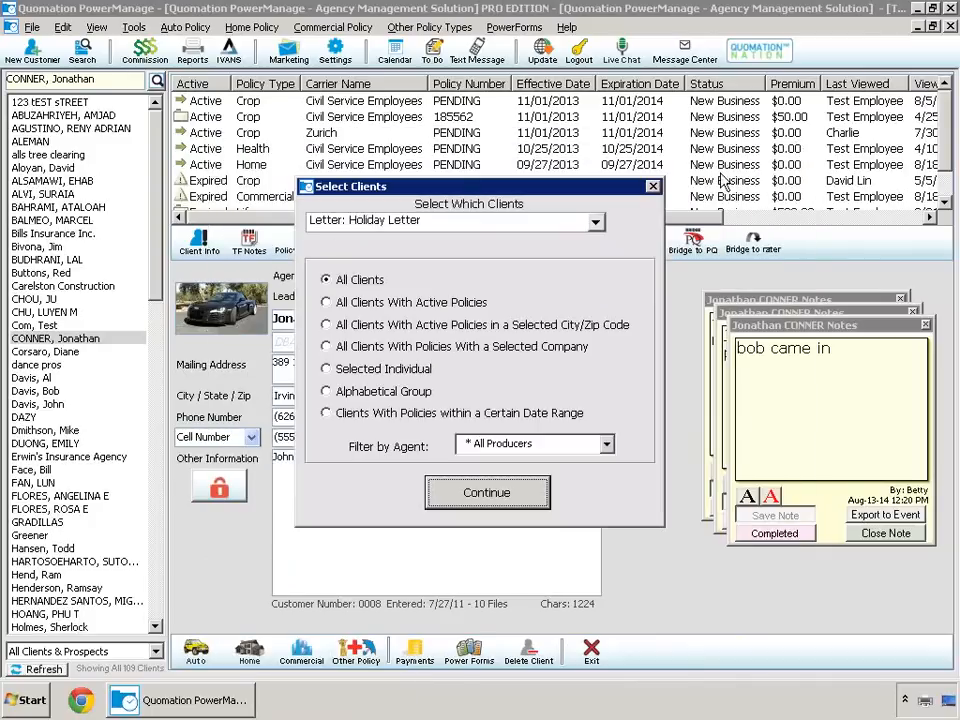
{"action": "left_click", "coordinate": [652, 187]}
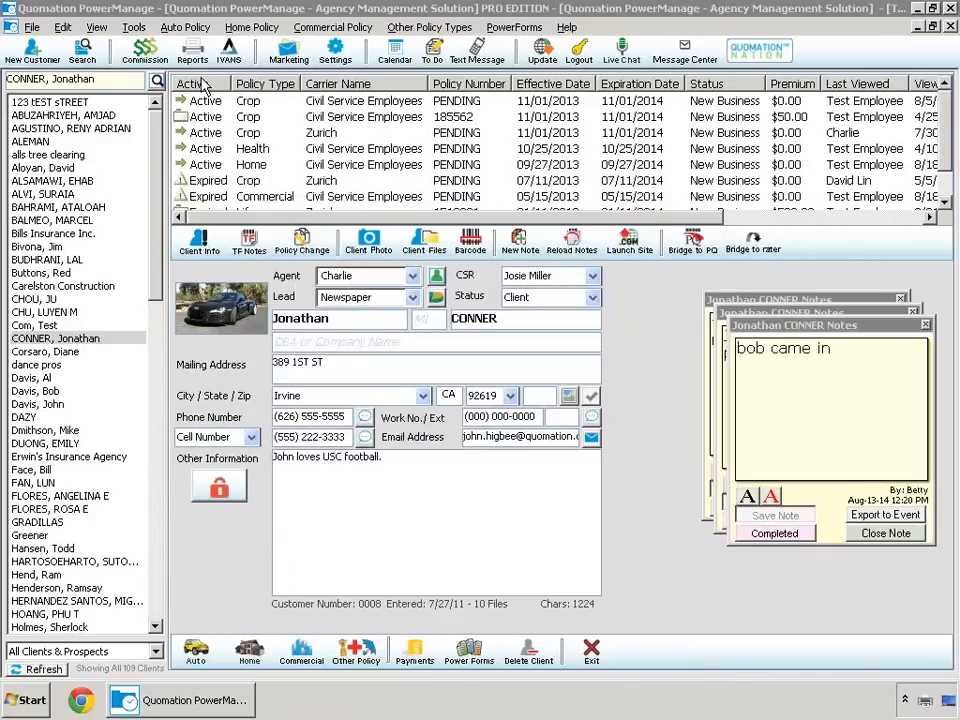
Run a commission search for all carriers and all agents from 12/08/2009 to 08/12/2014.
{"action": "left_click", "coordinate": [146, 55]}
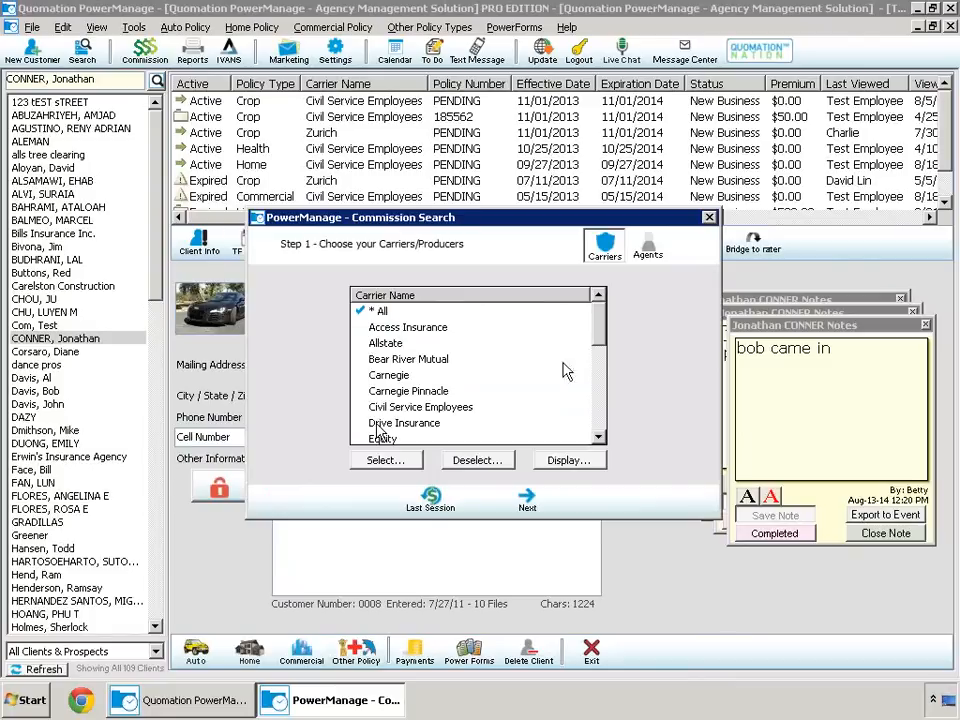
{"action": "left_click", "coordinate": [649, 250]}
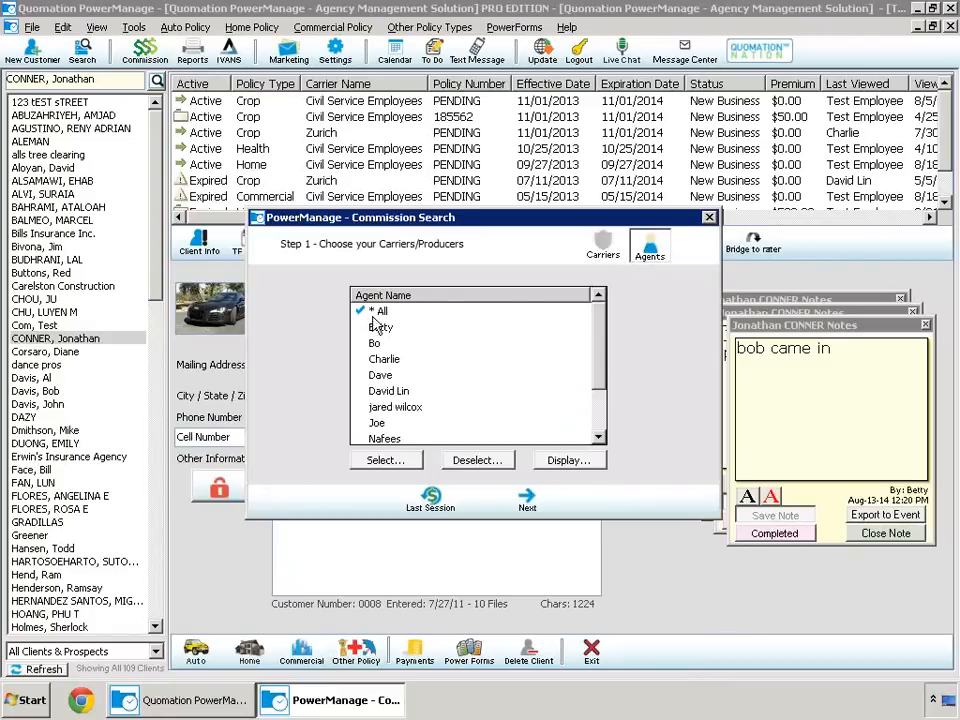
{"action": "left_click", "coordinate": [527, 500]}
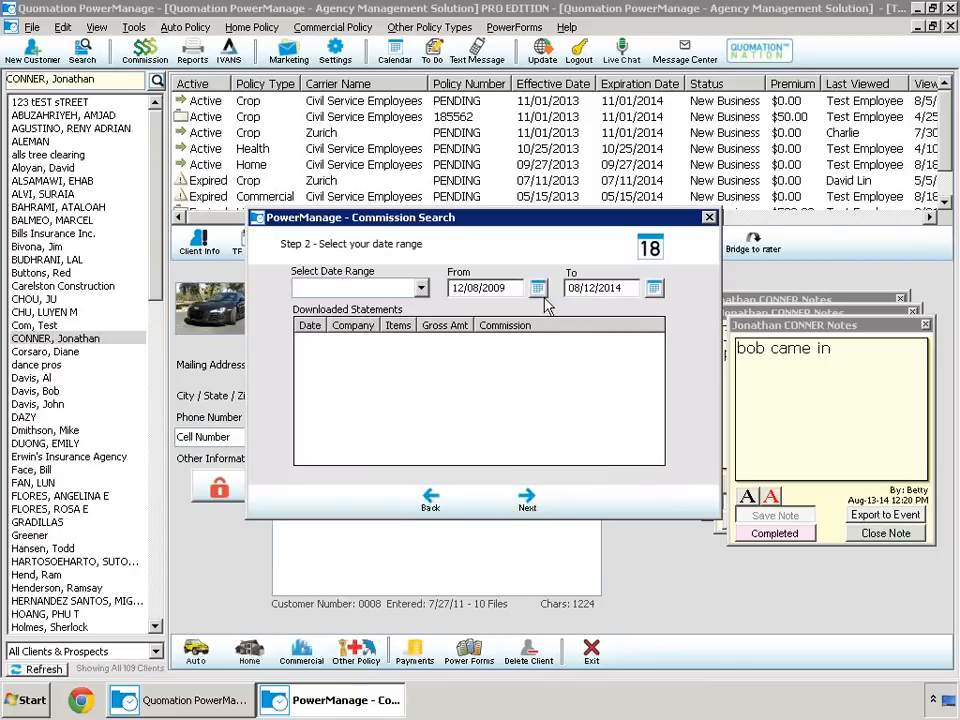
{"action": "left_click", "coordinate": [525, 502]}
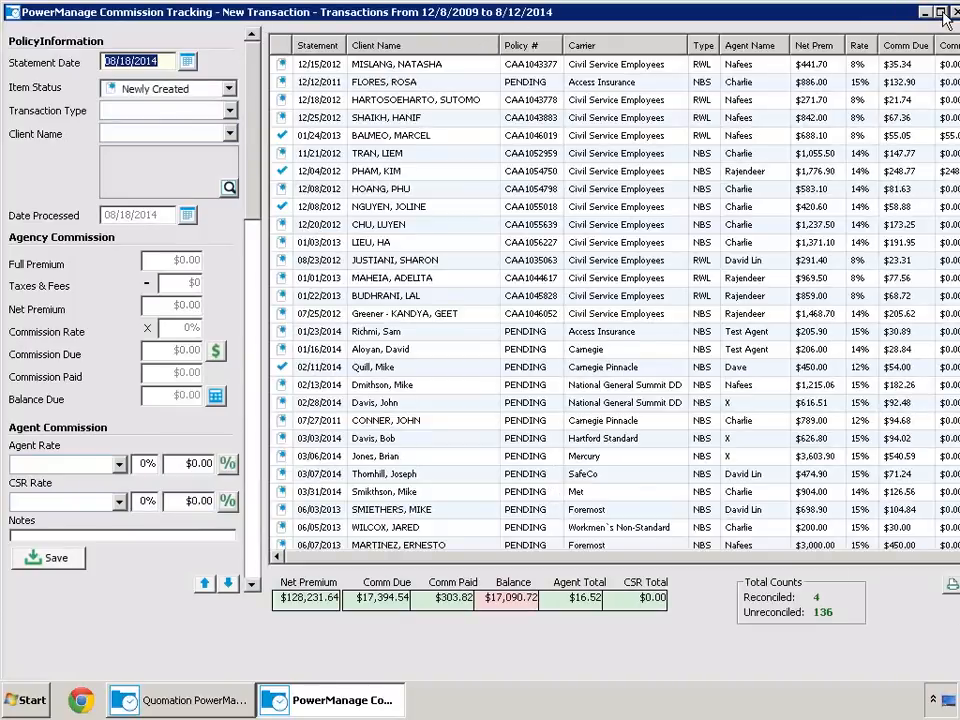
Load the 12/08/2012 commission transaction with the $583.10 net premium and examine the transaction list's commission columns.
{"action": "mouse_move", "coordinate": [540, 14]}
{"action": "left_mouse_down"}
{"action": "mouse_move", "coordinate": [650, 92]}
{"action": "mouse_move", "coordinate": [533, 37]}
{"action": "left_mouse_up"}
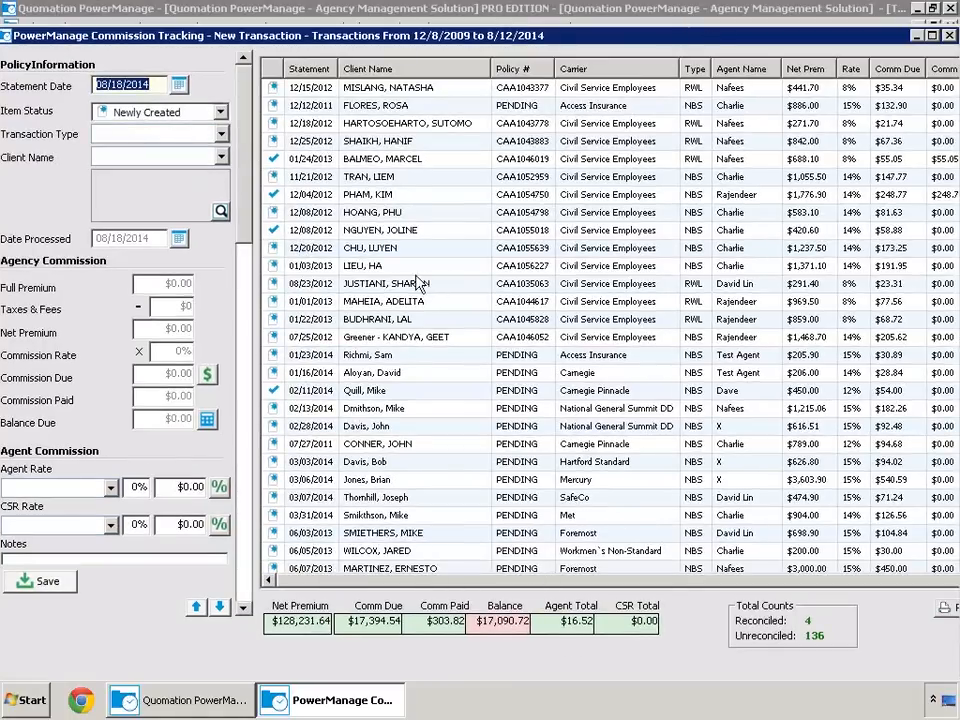
{"action": "left_click", "coordinate": [615, 212]}
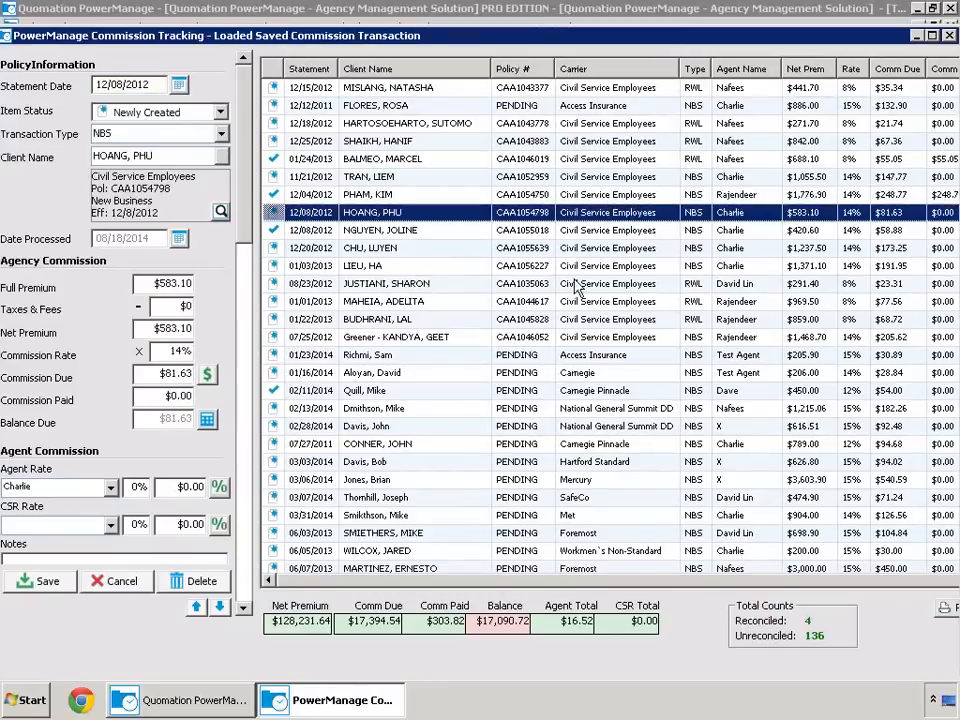
{"action": "left_click_drag", "start_coordinate": [616, 578], "coordinate": [361, 544]}
{"action": "left_click_drag", "start_coordinate": [395, 45], "coordinate": [374, 45]}
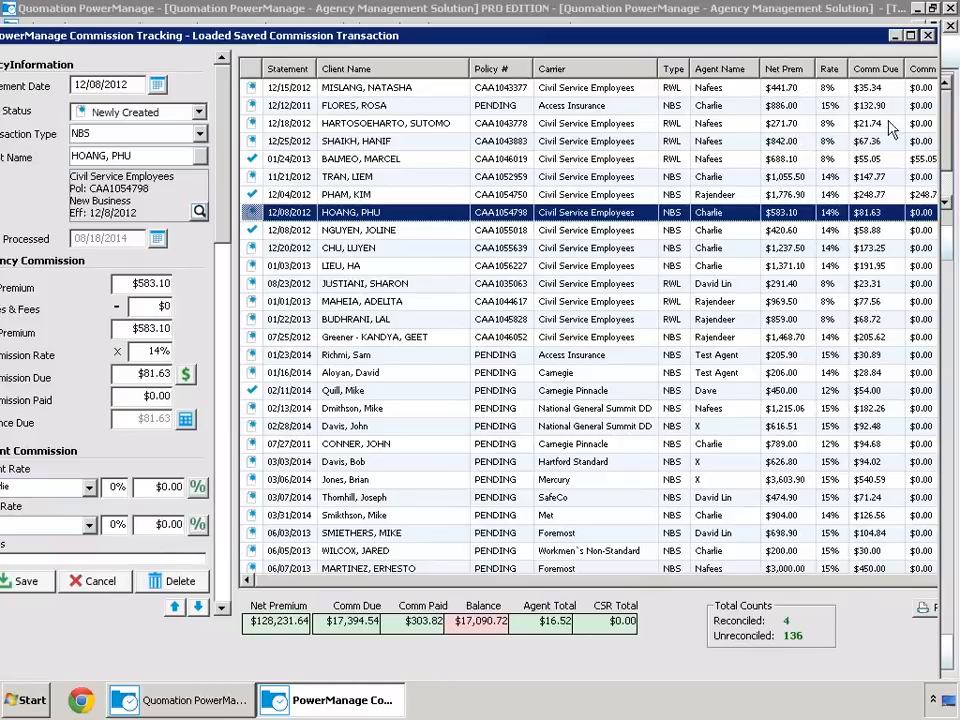
{"action": "left_click_drag", "start_coordinate": [578, 581], "coordinate": [740, 582]}
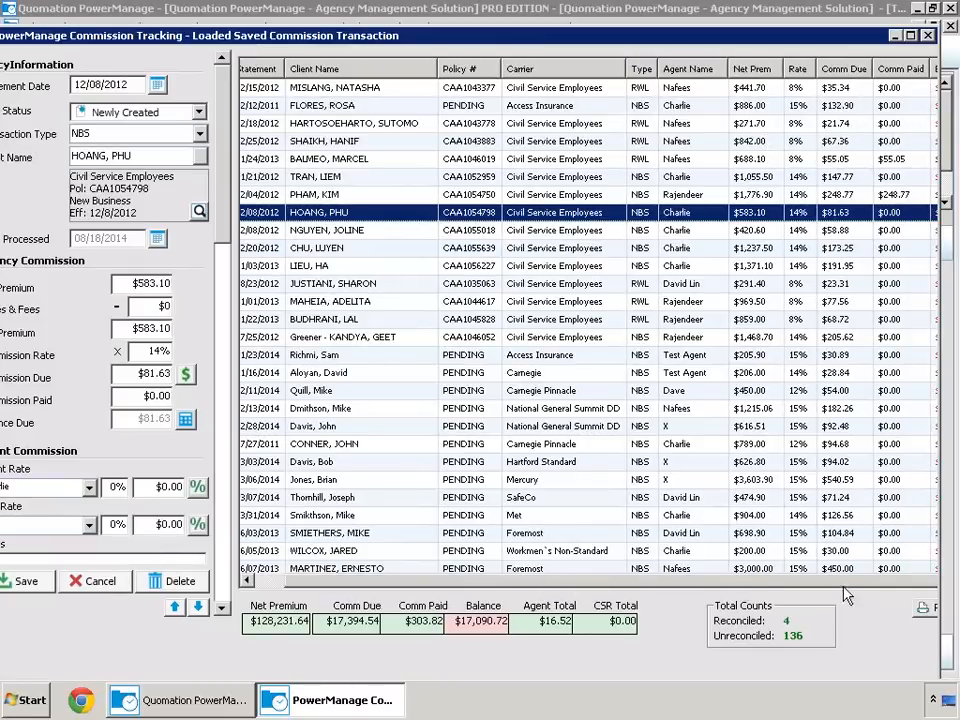
{"action": "left_click", "coordinate": [910, 35]}
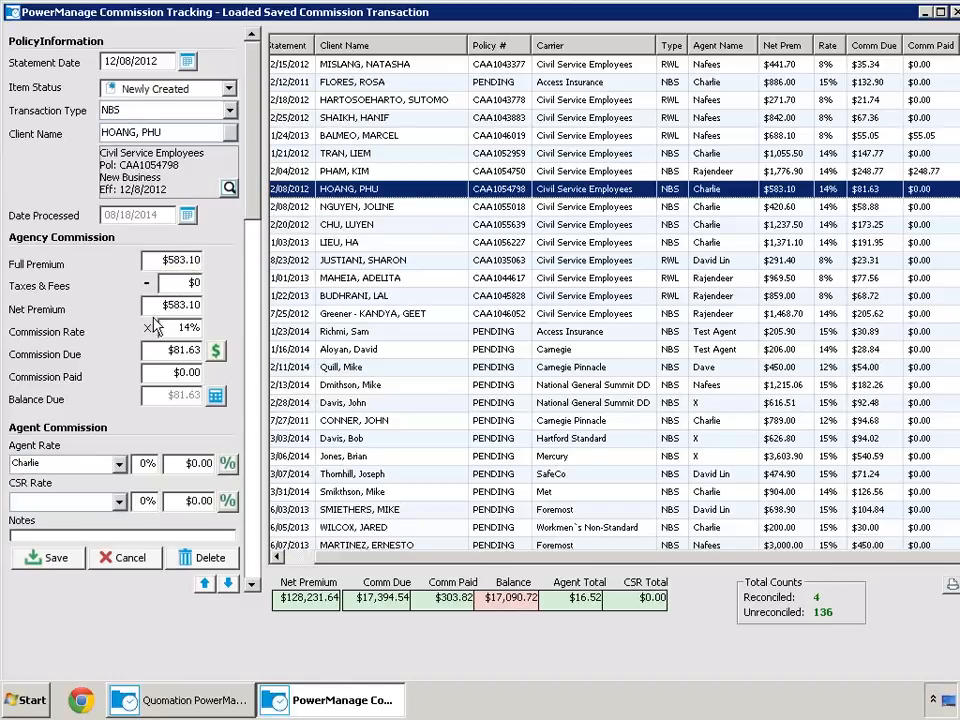
Enter 81.63 as the commission paid on the loaded transaction and close commission tracking without saving.
{"action": "left_click", "coordinate": [188, 372]}
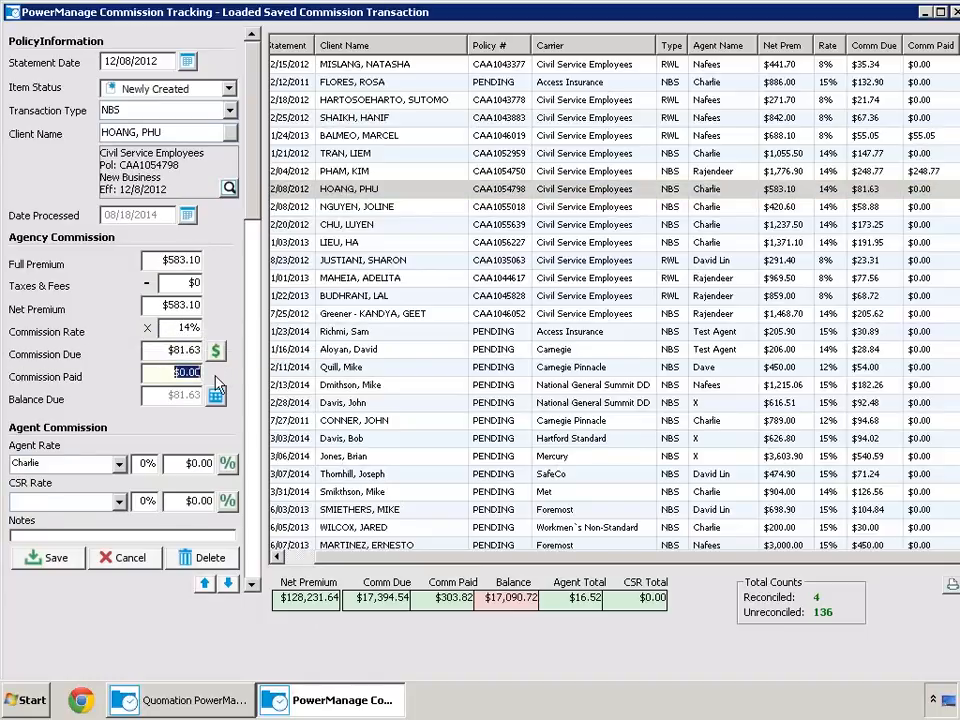
{"action": "type", "text": "81.63"}
{"action": "left_click_drag", "start_coordinate": [887, 13], "coordinate": [836, 60]}
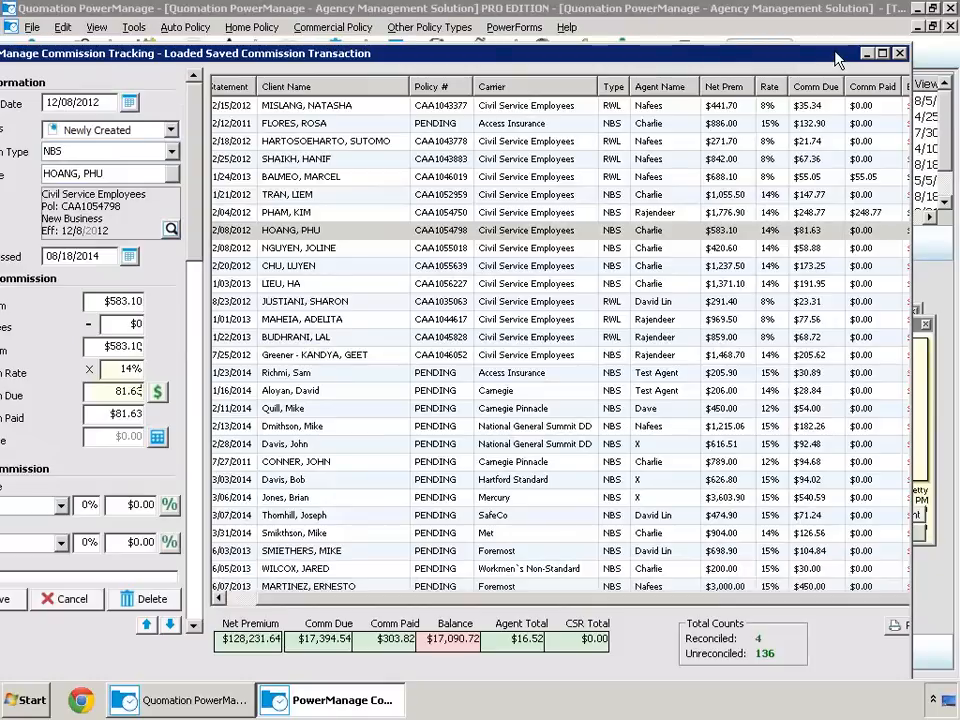
{"action": "left_click", "coordinate": [899, 54]}
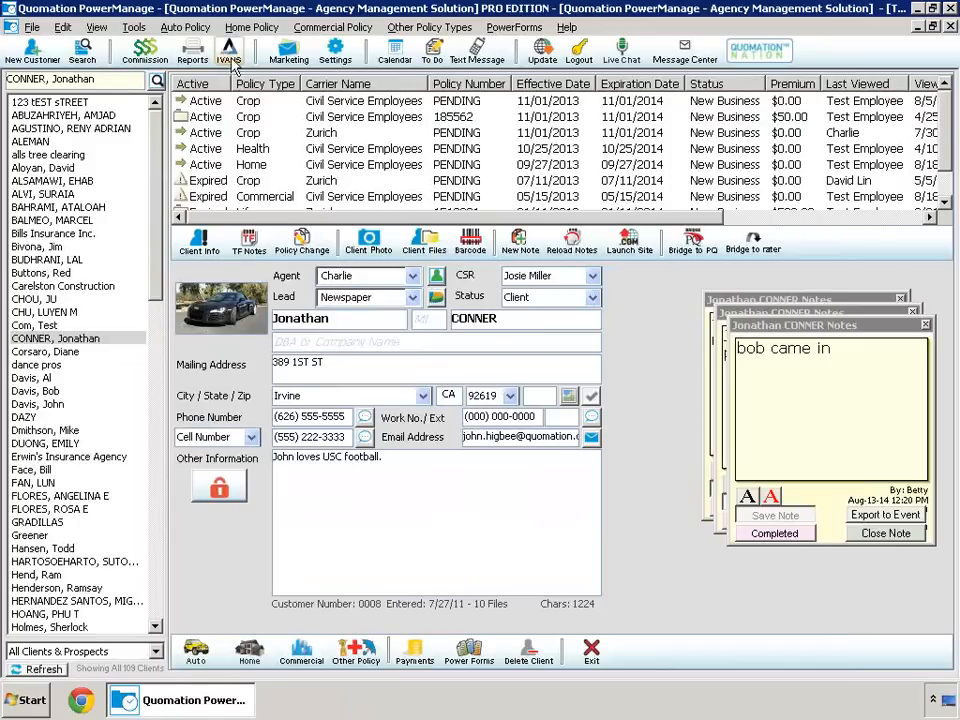
Open the IVANS log and list its entries from 2/7/2012 to 8/18/2014.
{"action": "left_click", "coordinate": [133, 27]}
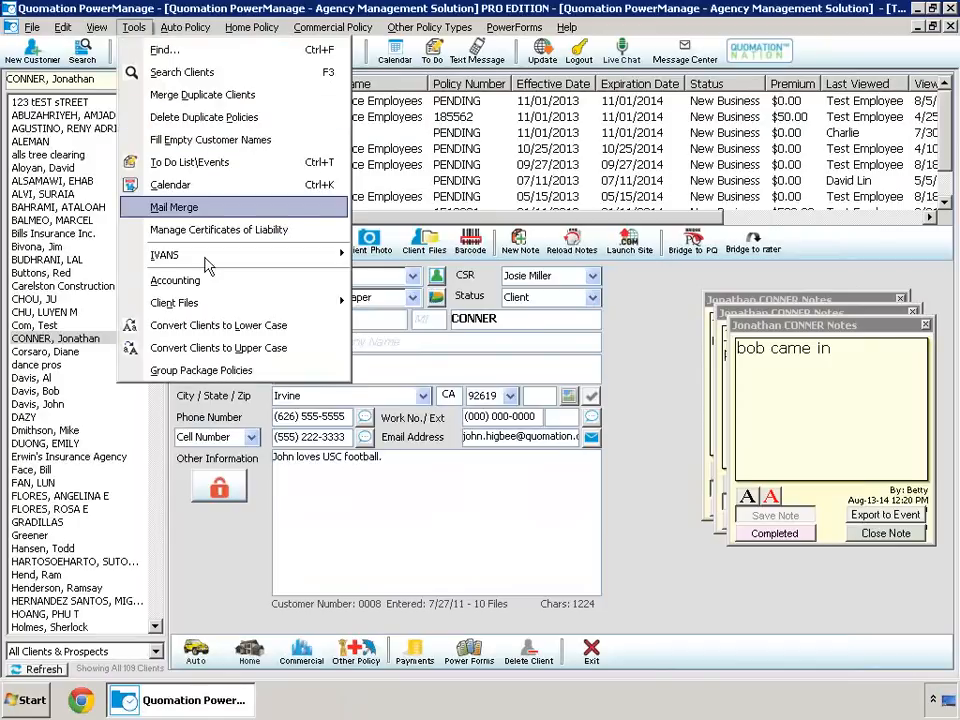
{"action": "mouse_move", "coordinate": [318, 256]}
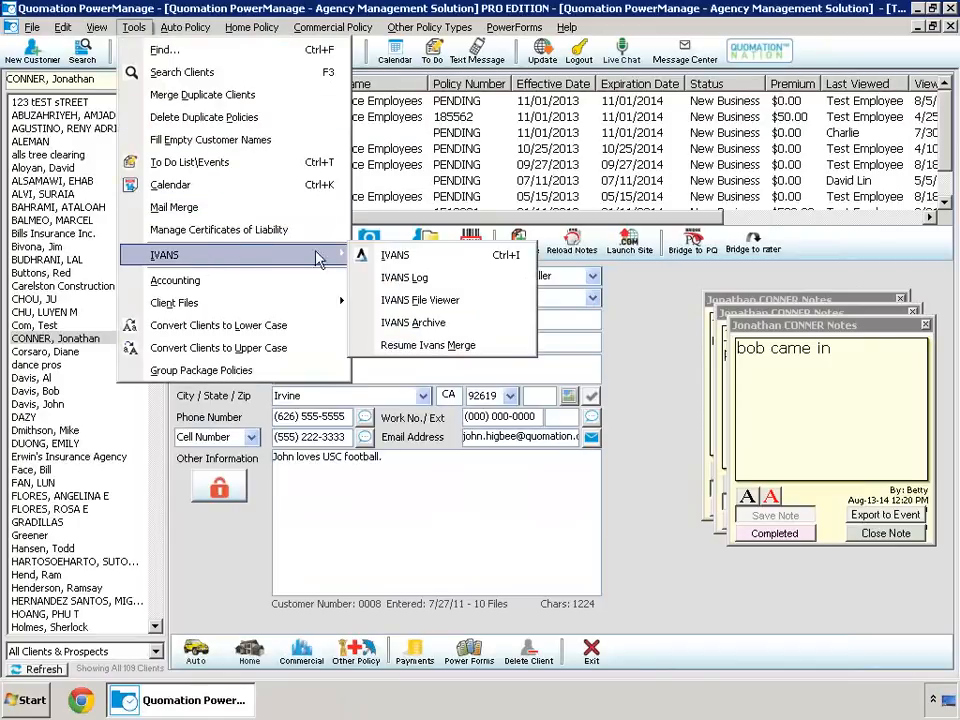
{"action": "left_click", "coordinate": [408, 260]}
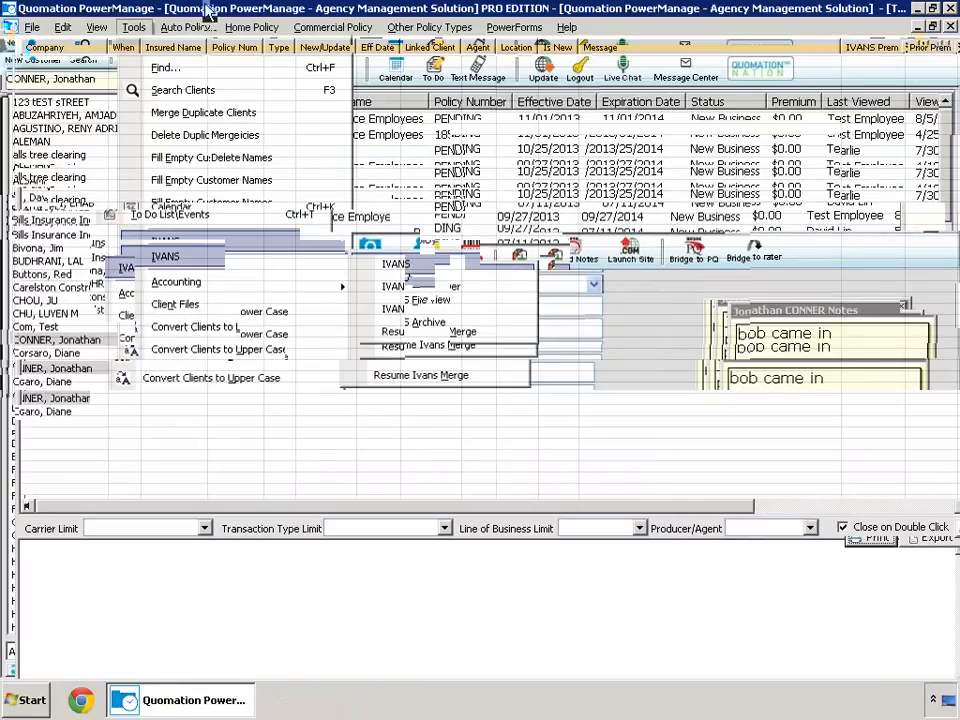
{"action": "double_click", "coordinate": [357, 25]}
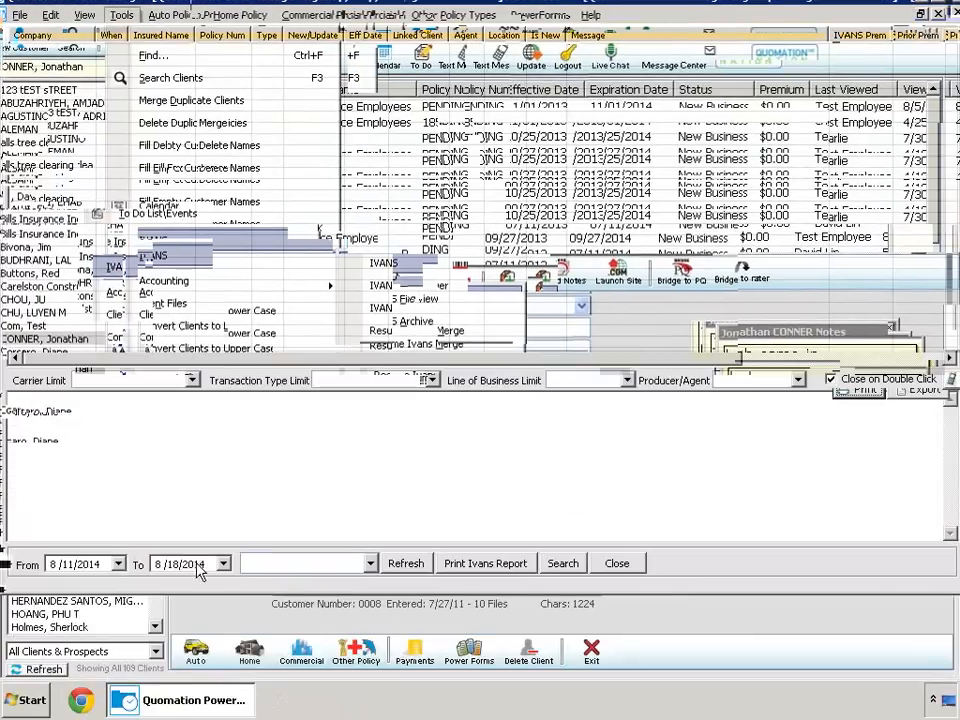
{"action": "left_click", "coordinate": [118, 564]}
{"action": "left_click", "coordinate": [65, 427]}
{"action": "left_click", "coordinate": [65, 427]}
{"action": "left_click", "coordinate": [65, 427]}
{"action": "left_click", "coordinate": [65, 427]}
{"action": "left_click", "coordinate": [65, 427]}
{"action": "left_click", "coordinate": [65, 427]}
{"action": "left_click", "coordinate": [65, 427]}
{"action": "left_click", "coordinate": [65, 427]}
{"action": "left_click", "coordinate": [65, 427]}
{"action": "left_click", "coordinate": [65, 427]}
{"action": "left_click", "coordinate": [65, 427]}
{"action": "left_click", "coordinate": [65, 427]}
{"action": "left_click", "coordinate": [65, 427]}
{"action": "left_click", "coordinate": [65, 427]}
{"action": "left_click", "coordinate": [65, 427]}
{"action": "left_click", "coordinate": [65, 427]}
{"action": "left_click", "coordinate": [65, 427]}
{"action": "left_click", "coordinate": [65, 427]}
{"action": "left_click", "coordinate": [65, 427]}
{"action": "left_click", "coordinate": [65, 427]}
{"action": "left_click", "coordinate": [65, 427]}
{"action": "left_click", "coordinate": [65, 427]}
{"action": "left_click", "coordinate": [65, 427]}
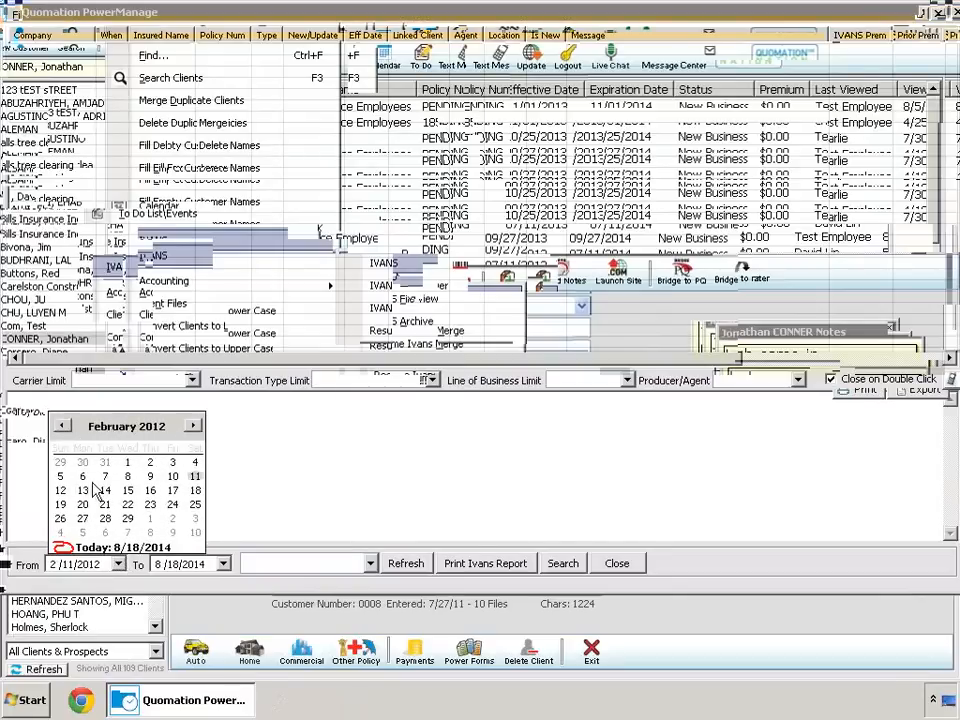
{"action": "left_click", "coordinate": [105, 476]}
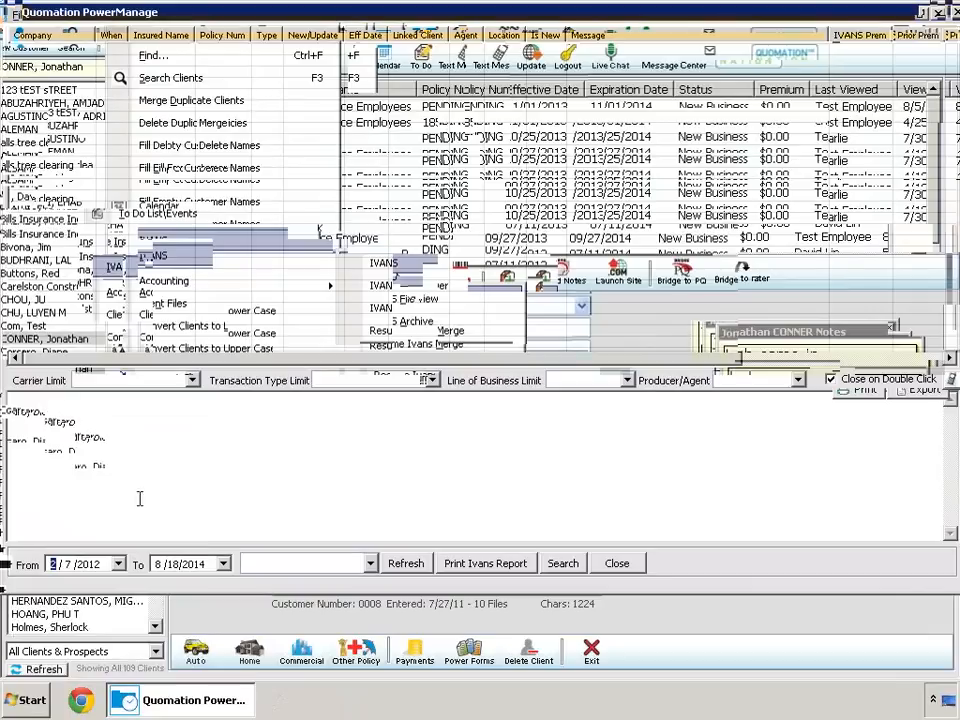
{"action": "left_click", "coordinate": [408, 564]}
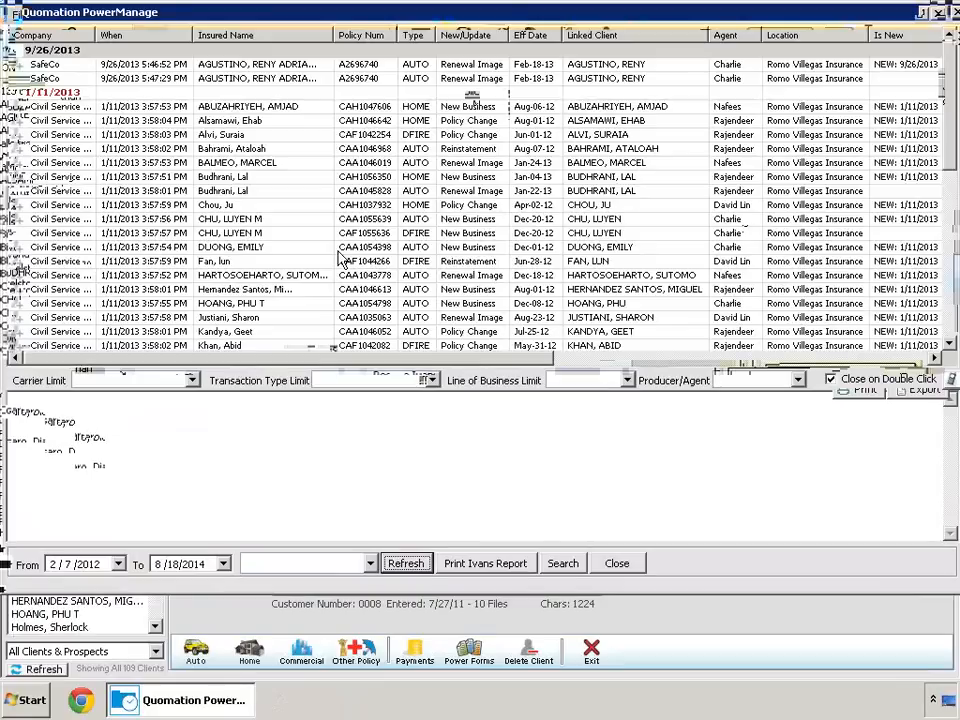
Examine the downloaded policy details of several January 11, 2013 entries in the IVANS log, and close the log.
{"action": "left_click", "coordinate": [238, 248]}
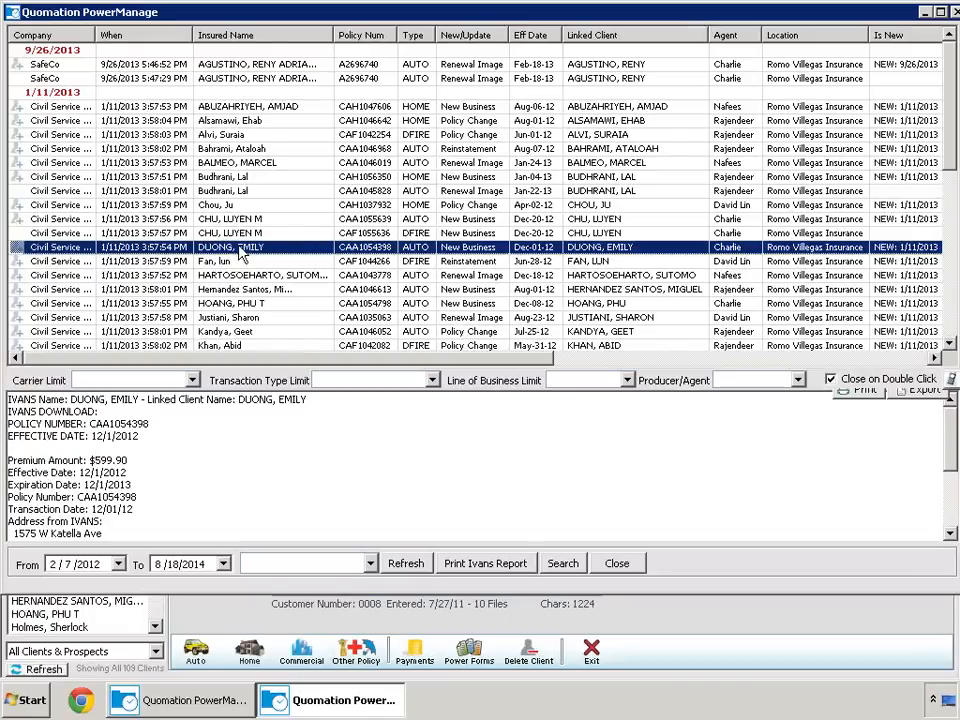
{"action": "left_click", "coordinate": [246, 205]}
{"action": "left_click", "coordinate": [252, 150]}
{"action": "left_click", "coordinate": [244, 108]}
{"action": "left_click", "coordinate": [252, 136]}
{"action": "left_click", "coordinate": [250, 162]}
{"action": "left_click", "coordinate": [252, 205]}
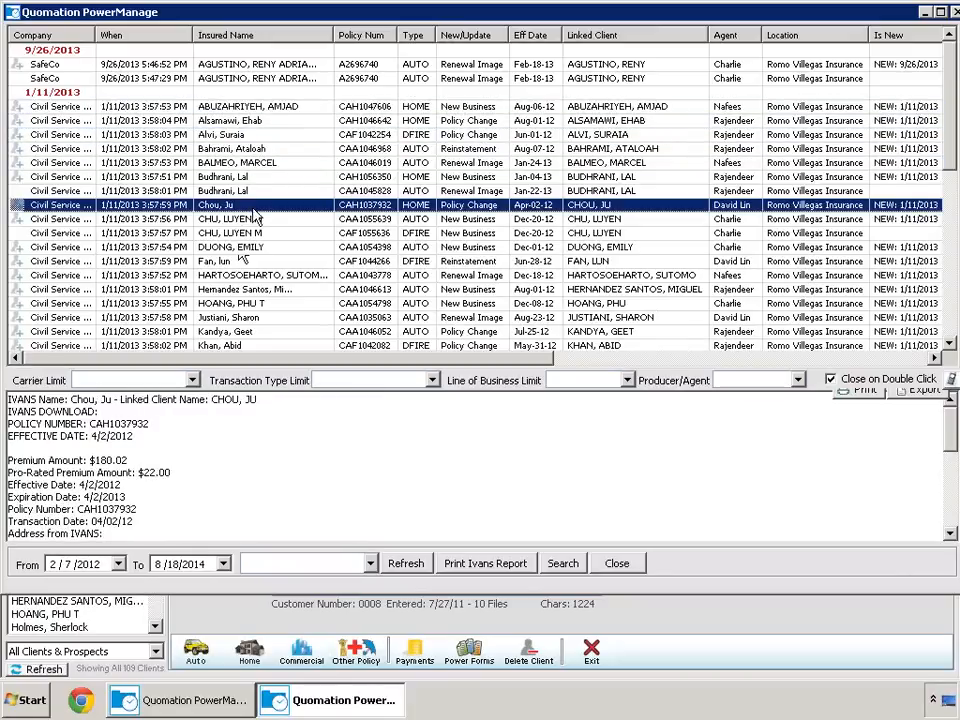
{"action": "left_click", "coordinate": [250, 232]}
{"action": "left_click", "coordinate": [248, 246]}
{"action": "left_click", "coordinate": [247, 275]}
{"action": "left_click", "coordinate": [265, 303]}
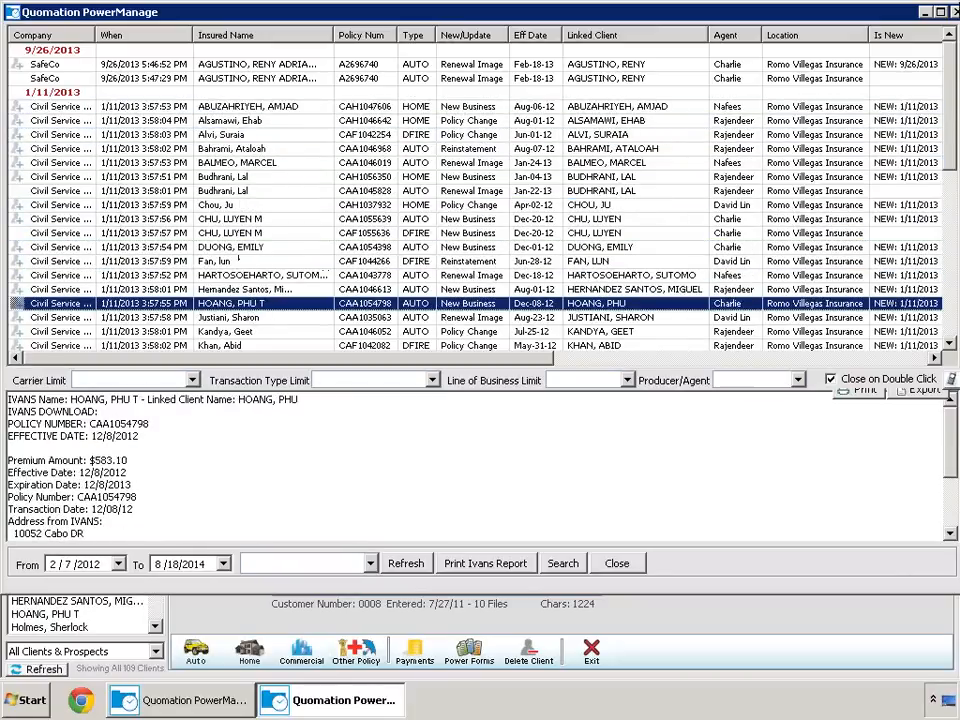
{"action": "left_click", "coordinate": [956, 12]}
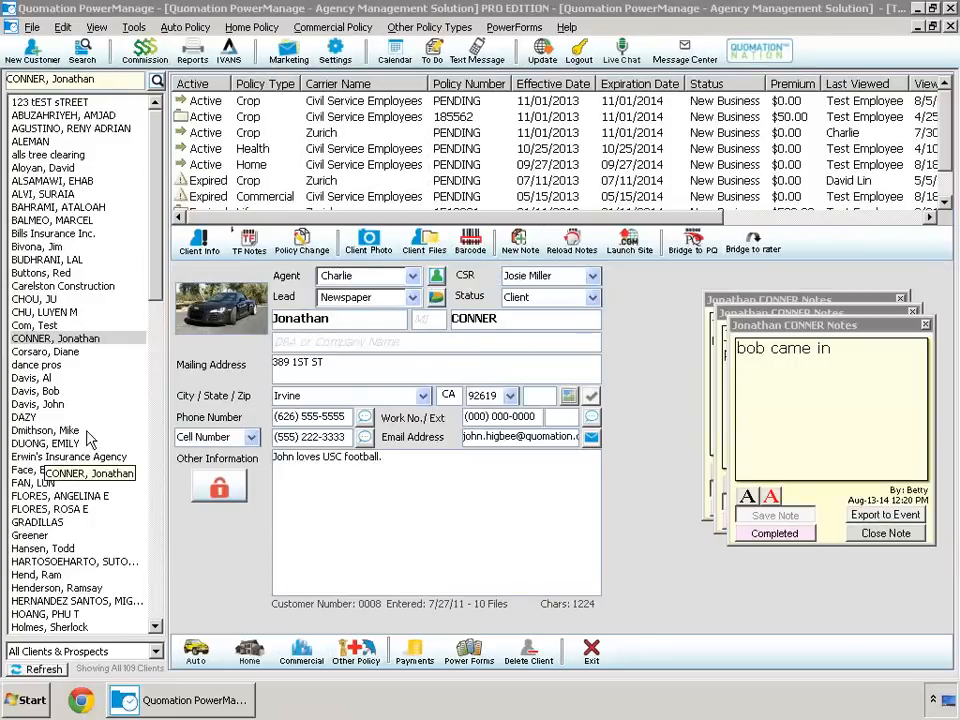
Review the open client's transaction file notes, including the entry dates, employees and descriptions, and close them.
{"action": "left_click", "coordinate": [250, 241]}
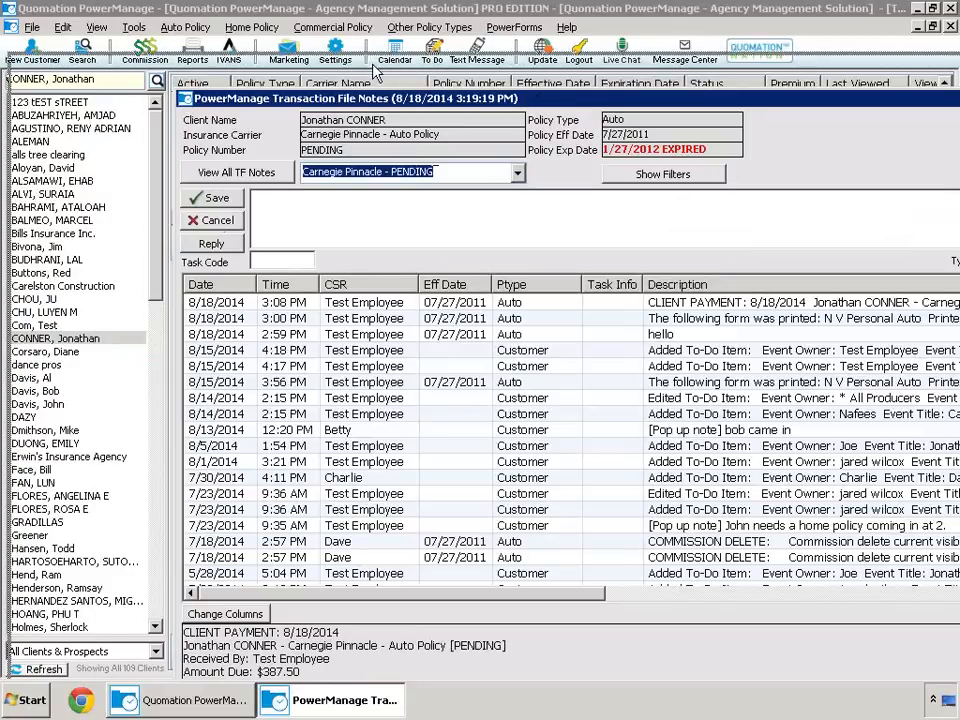
{"action": "left_click_drag", "start_coordinate": [373, 65], "coordinate": [376, 68]}
{"action": "left_click_drag", "start_coordinate": [861, 73], "coordinate": [813, 88]}
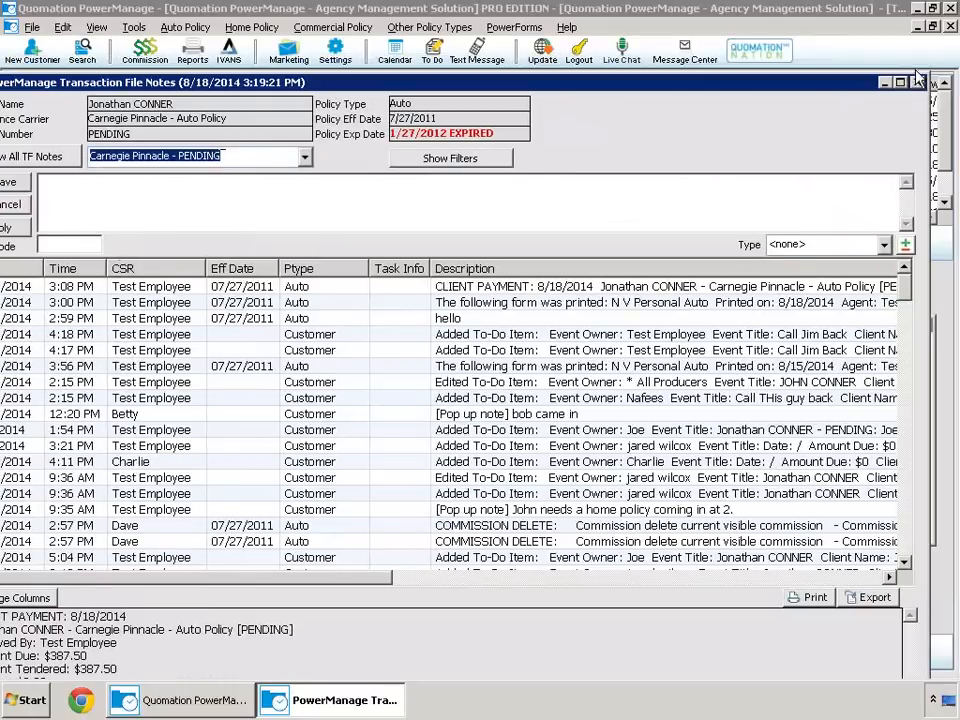
{"action": "left_click", "coordinate": [916, 81]}
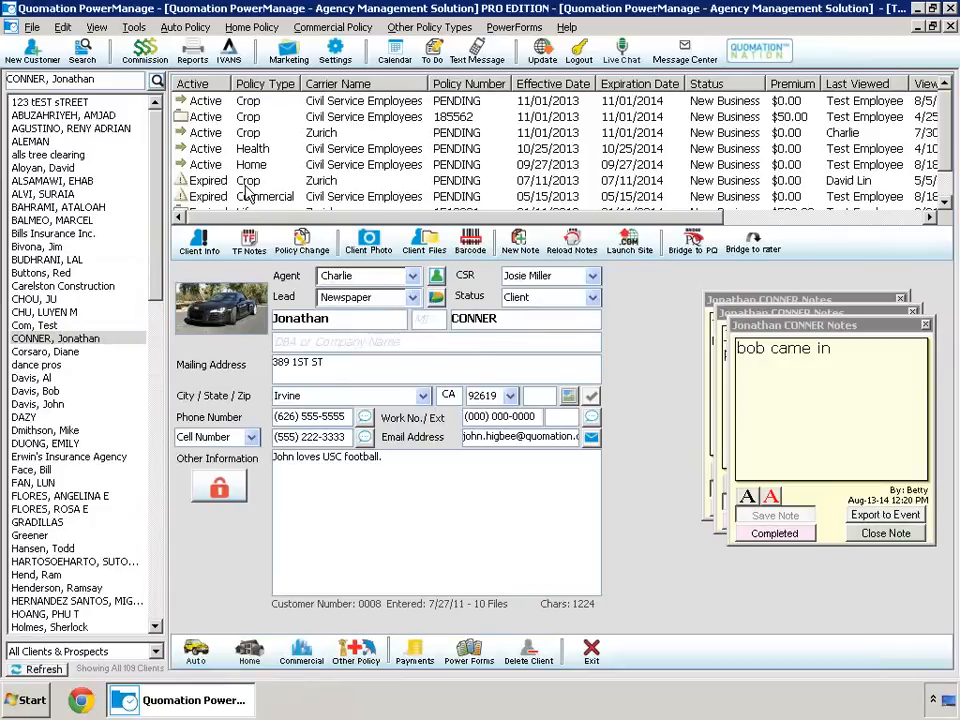
Switch the calendar to a coworker's schedule and start an 8/13/2014 event with that coworker as event owner.
{"action": "left_click", "coordinate": [396, 52]}
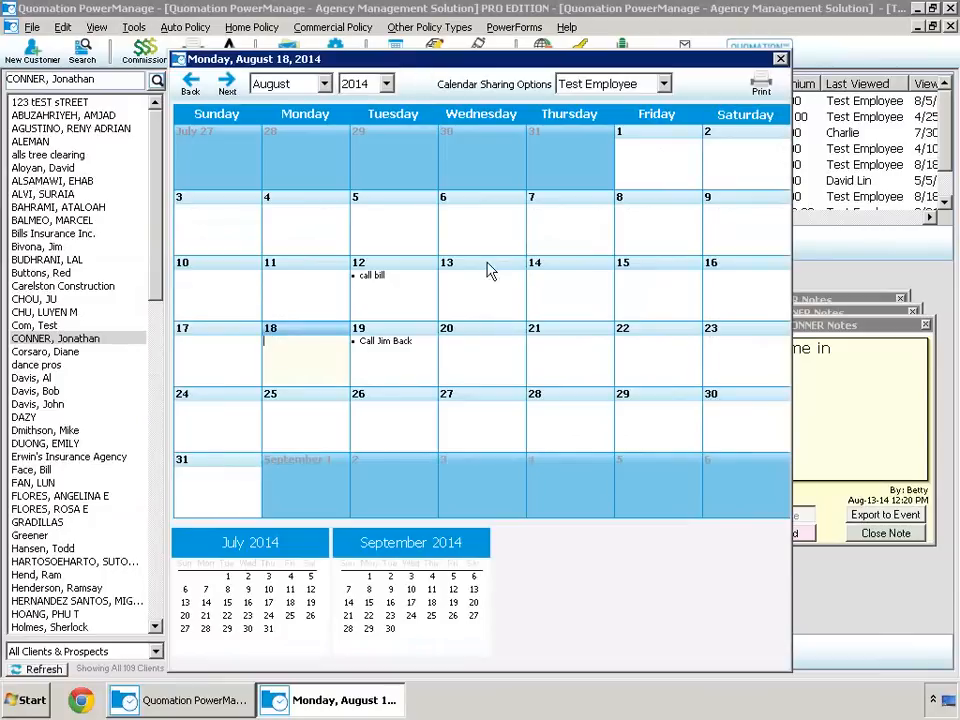
{"action": "left_click", "coordinate": [664, 84]}
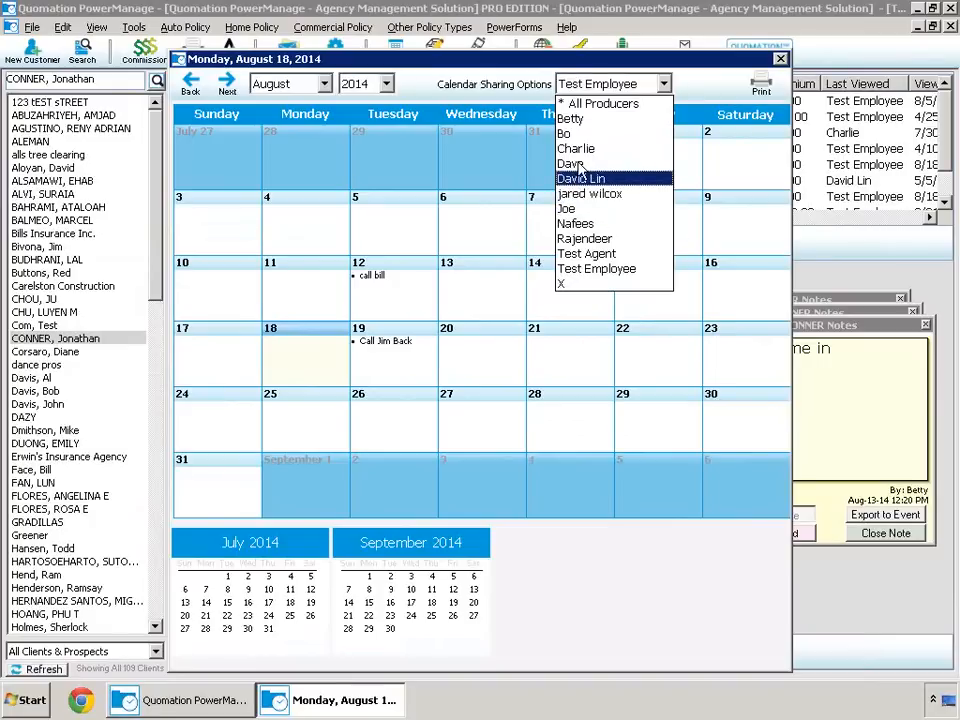
{"action": "double_click", "coordinate": [474, 296]}
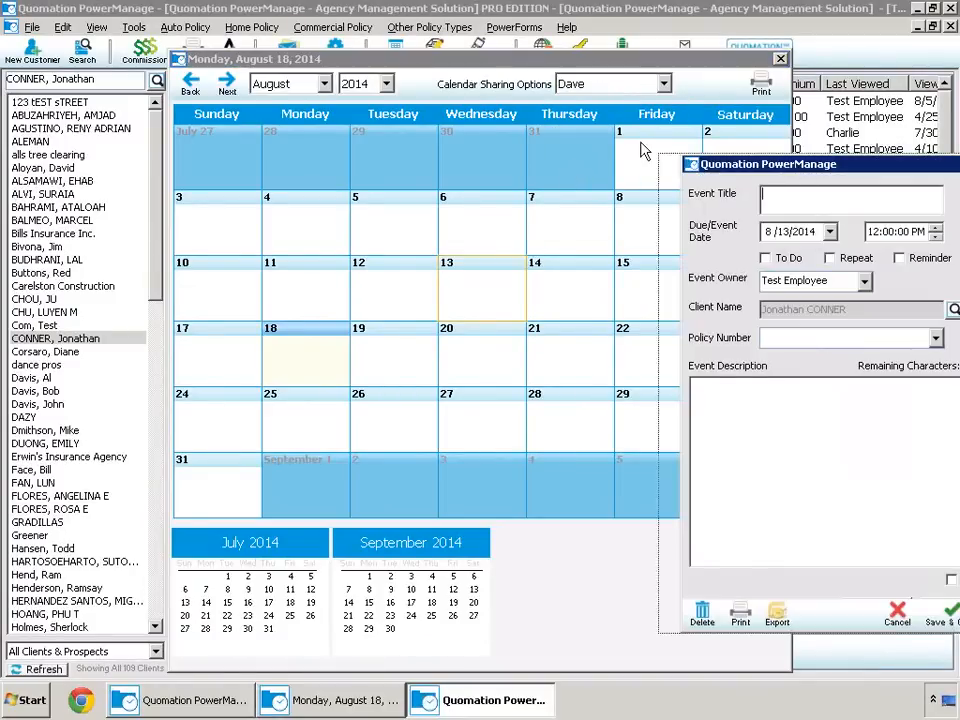
{"action": "left_click_drag", "start_coordinate": [805, 180], "coordinate": [571, 135]}
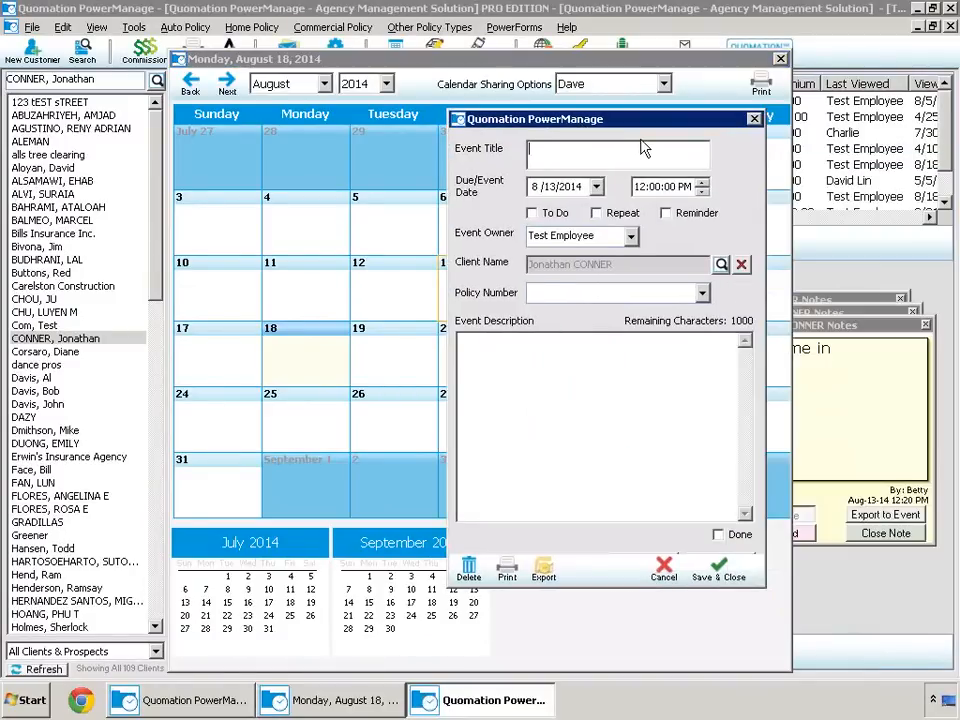
{"action": "left_click", "coordinate": [632, 236]}
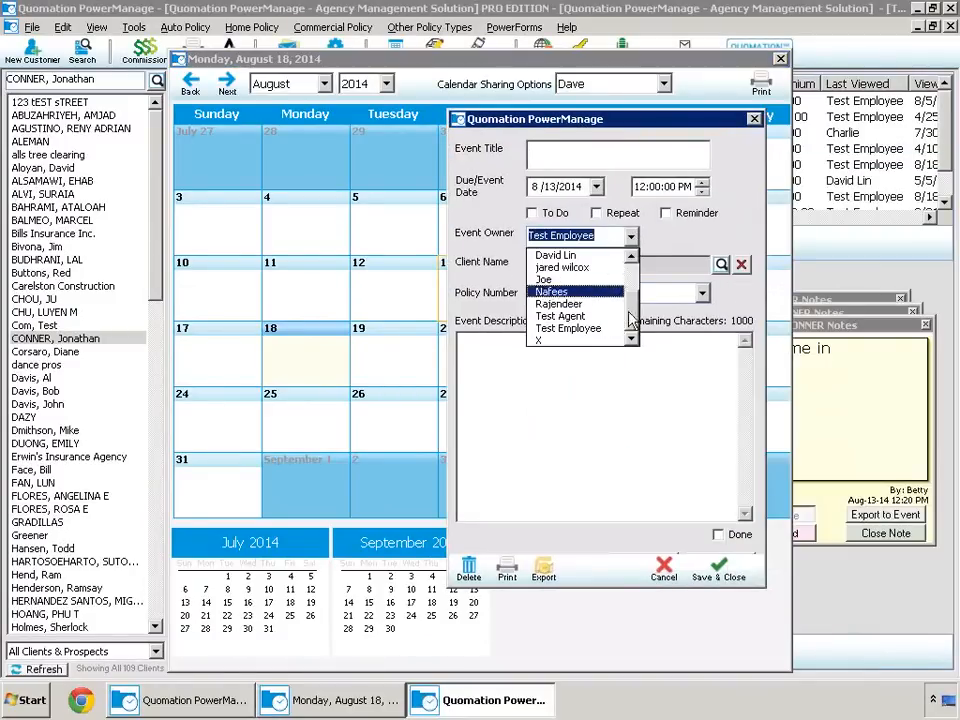
{"action": "left_click_drag", "start_coordinate": [630, 311], "coordinate": [612, 281]}
{"action": "left_click", "coordinate": [548, 303]}
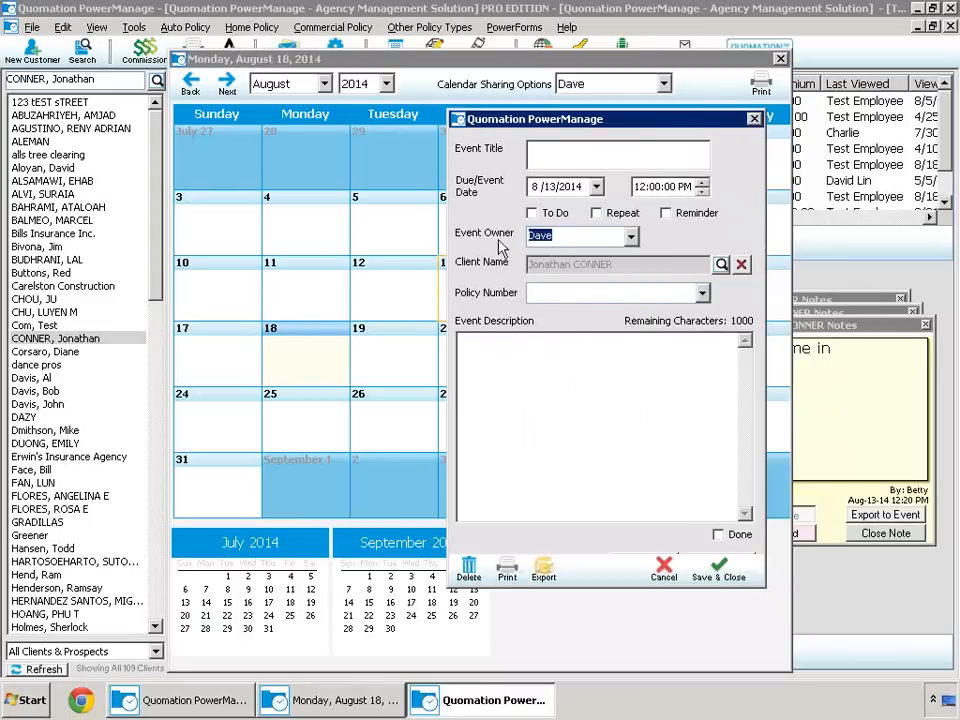
Title the event as a call-back to the contact and link it to the client's $50.00 Civil Service Employees crop policy.
{"action": "left_click", "coordinate": [547, 153]}
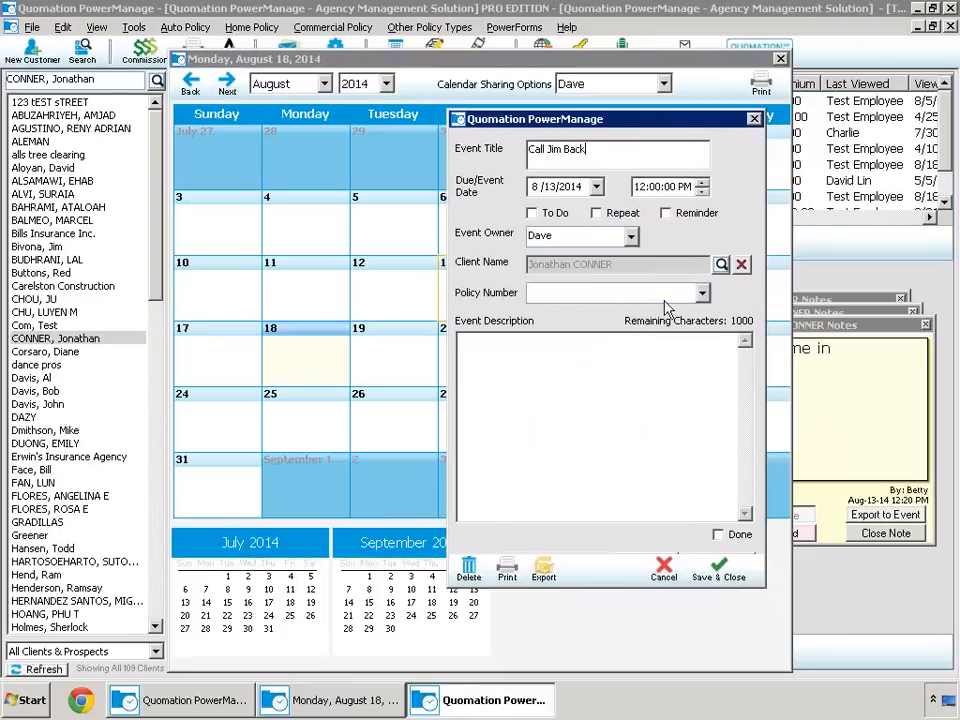
{"action": "left_click", "coordinate": [702, 292]}
{"action": "left_click", "coordinate": [700, 335]}
{"action": "left_click", "coordinate": [706, 293]}
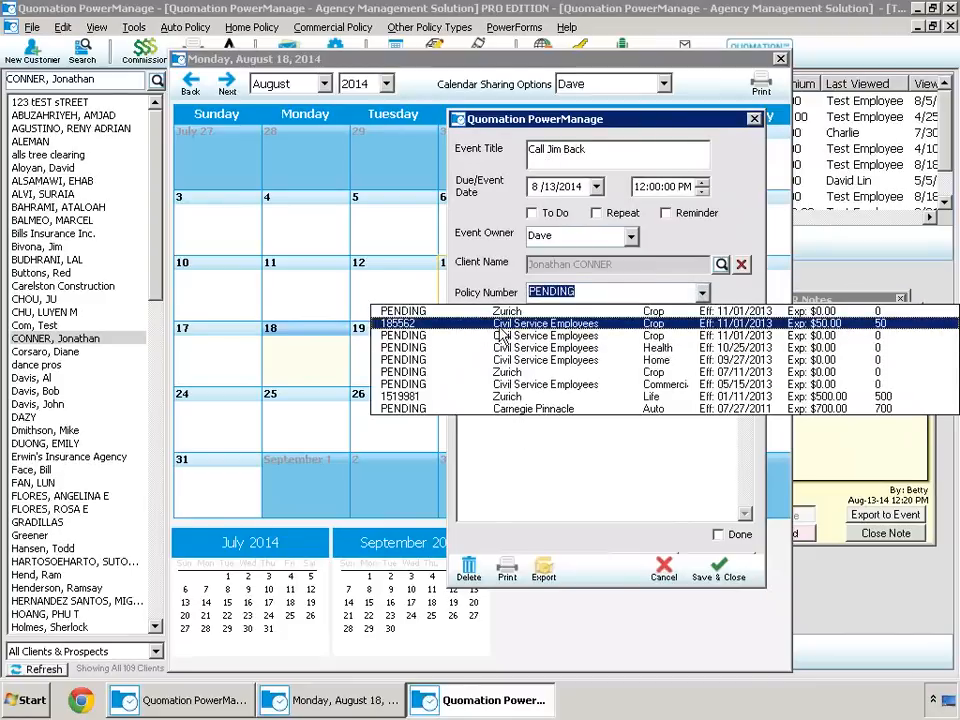
{"action": "left_click", "coordinate": [358, 346]}
Describe the event as calling the contact back about the auto policy quote, and save it.
{"action": "left_click", "coordinate": [536, 341]}
{"action": "type", "text": "Call Jim Ba"}
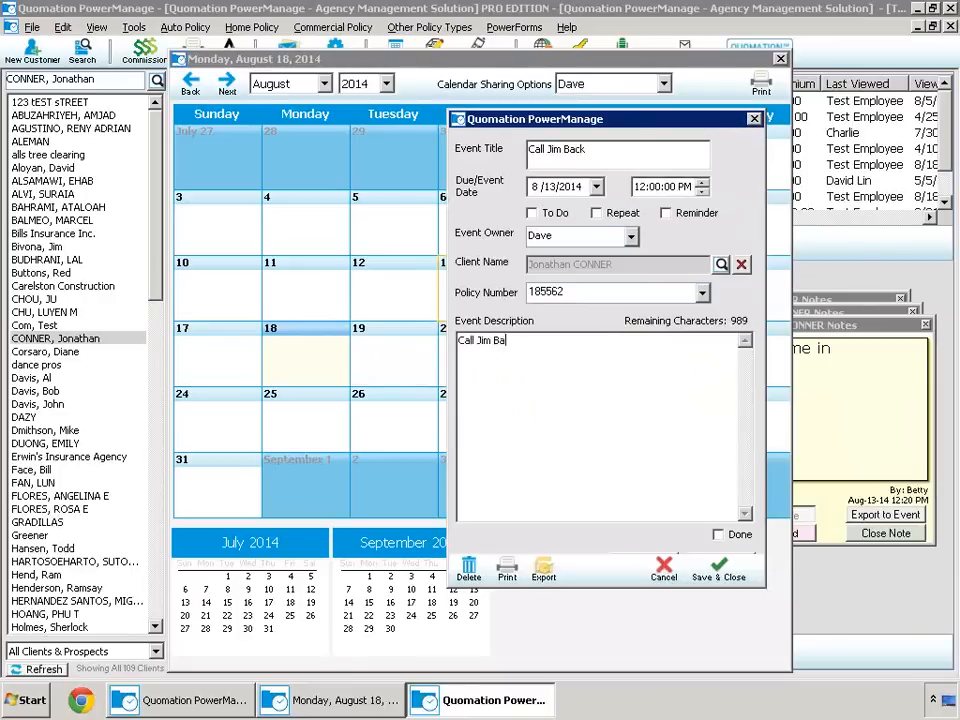
{"action": "type", "text": "ck about the auto policy quote."}
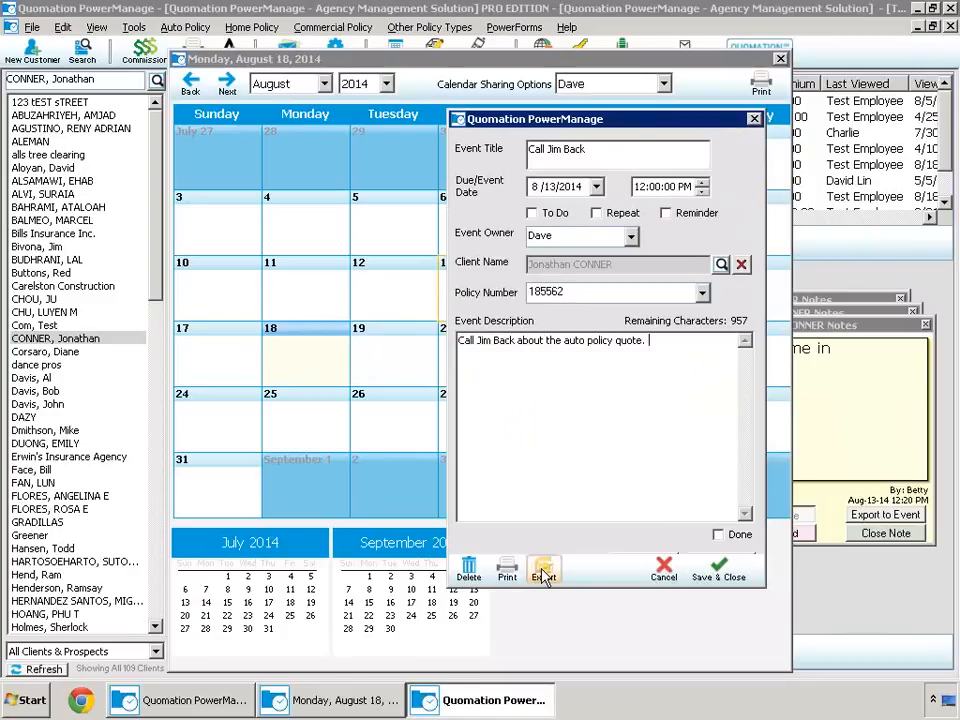
{"action": "left_click", "coordinate": [722, 572]}
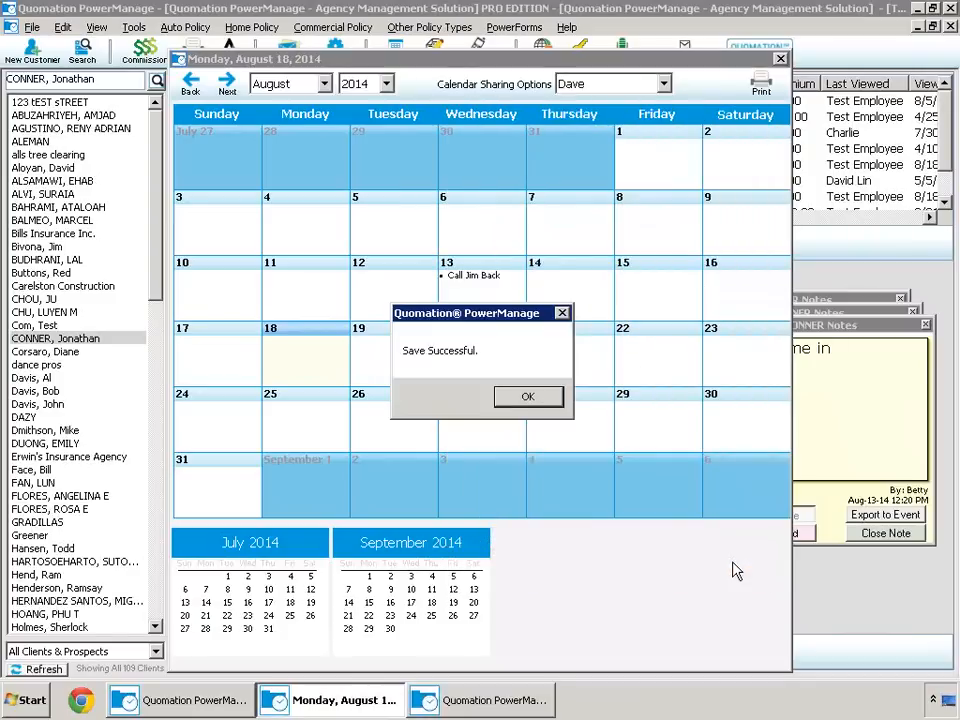
{"action": "left_click", "coordinate": [528, 397]}
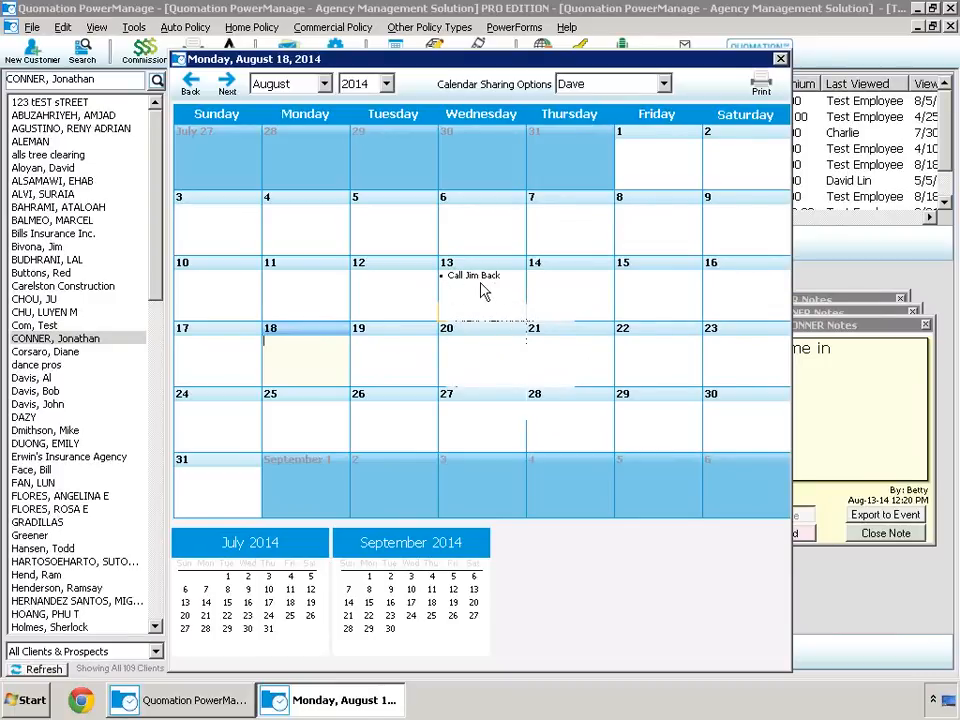
Reopen the August 13 call-back event to review its details, and close it and the calendar without saving.
{"action": "double_click", "coordinate": [482, 291]}
{"action": "double_click", "coordinate": [422, 321]}
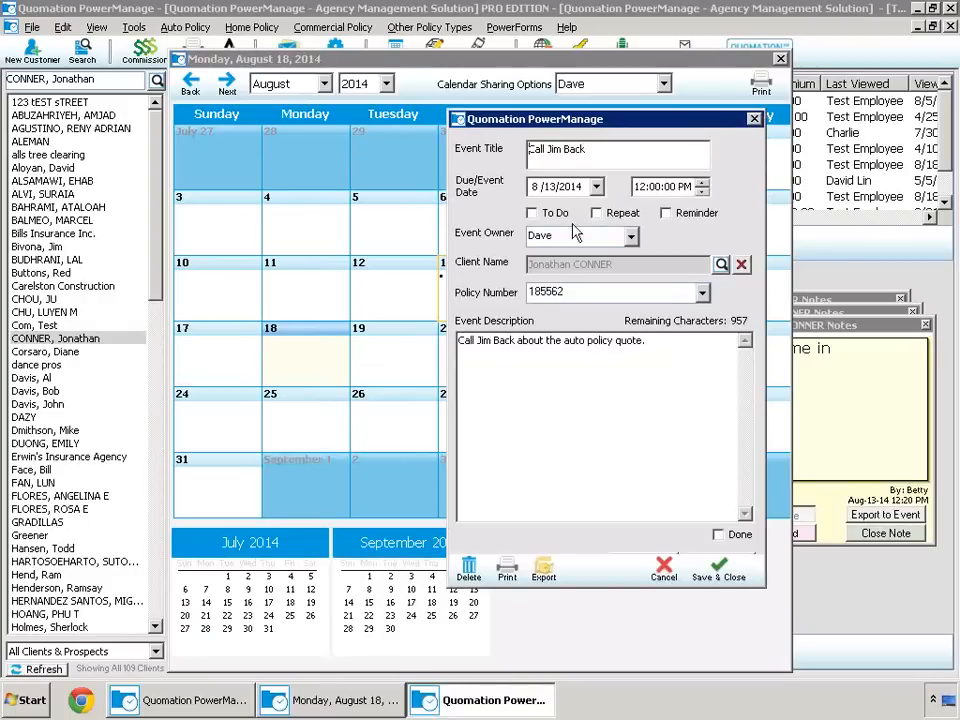
{"action": "left_click", "coordinate": [754, 121]}
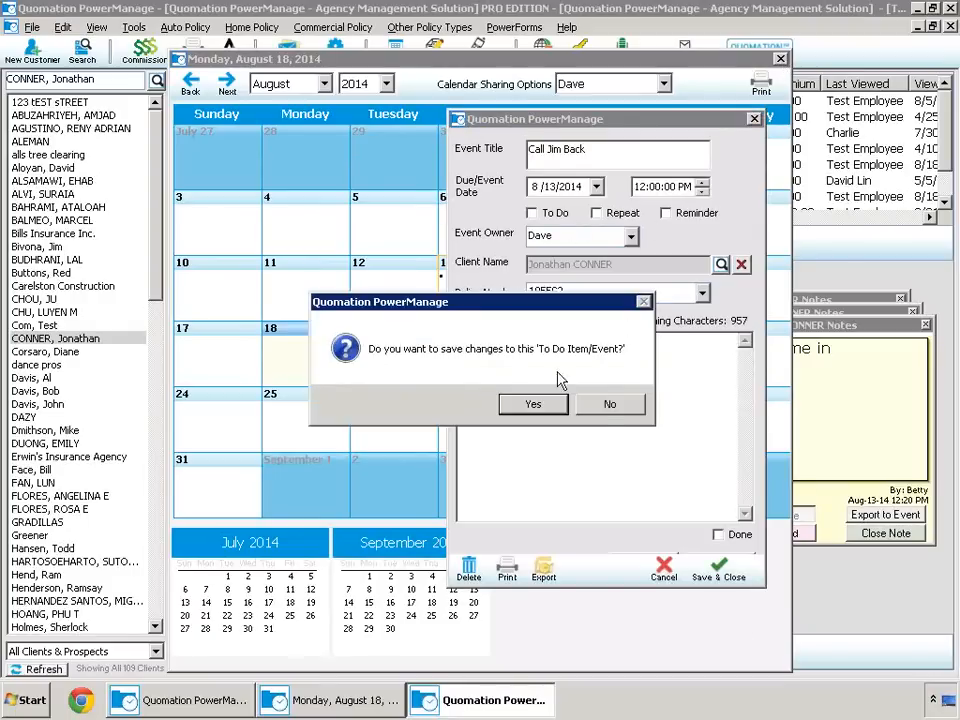
{"action": "left_click", "coordinate": [609, 403]}
{"action": "left_click", "coordinate": [780, 59]}
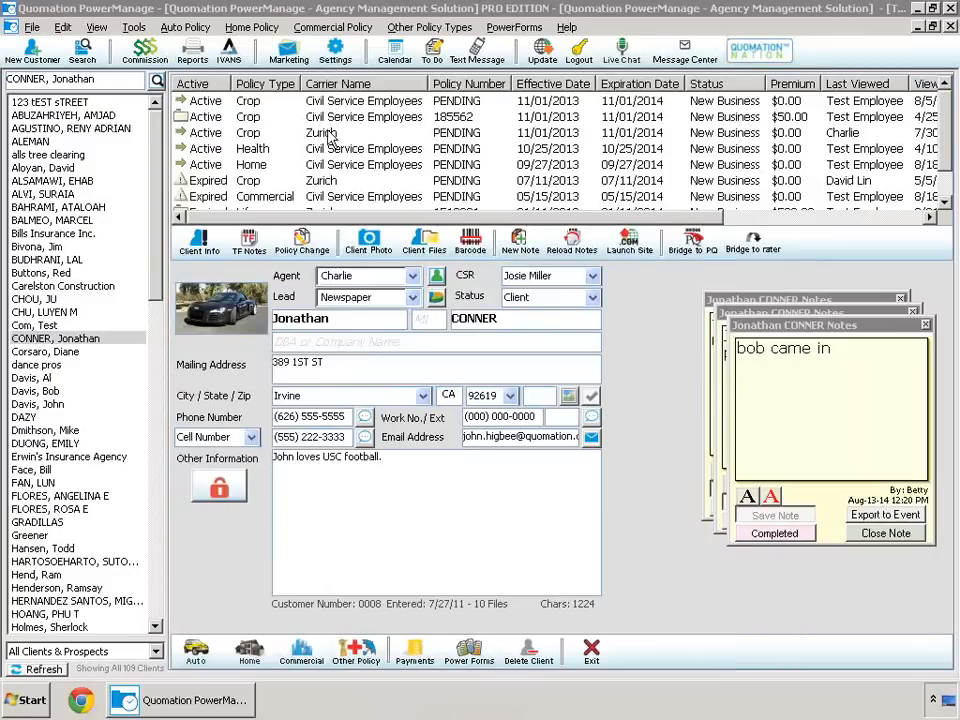
Open the to-do list and view the details of the Aug-12-14 call item.
{"action": "left_click", "coordinate": [432, 52]}
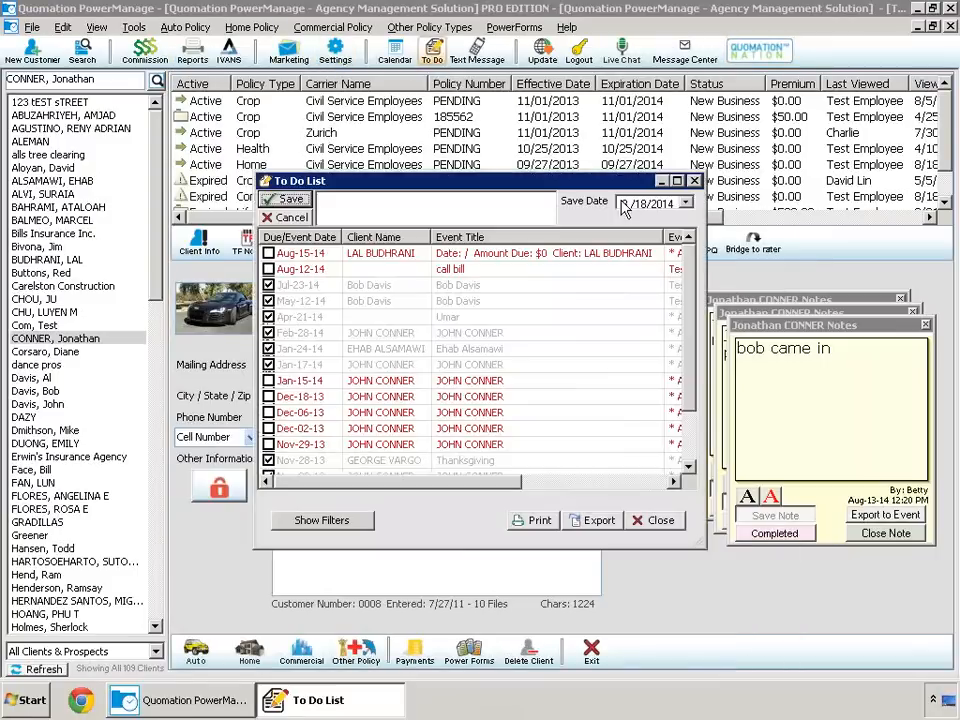
{"action": "left_click_drag", "start_coordinate": [562, 183], "coordinate": [813, 321]}
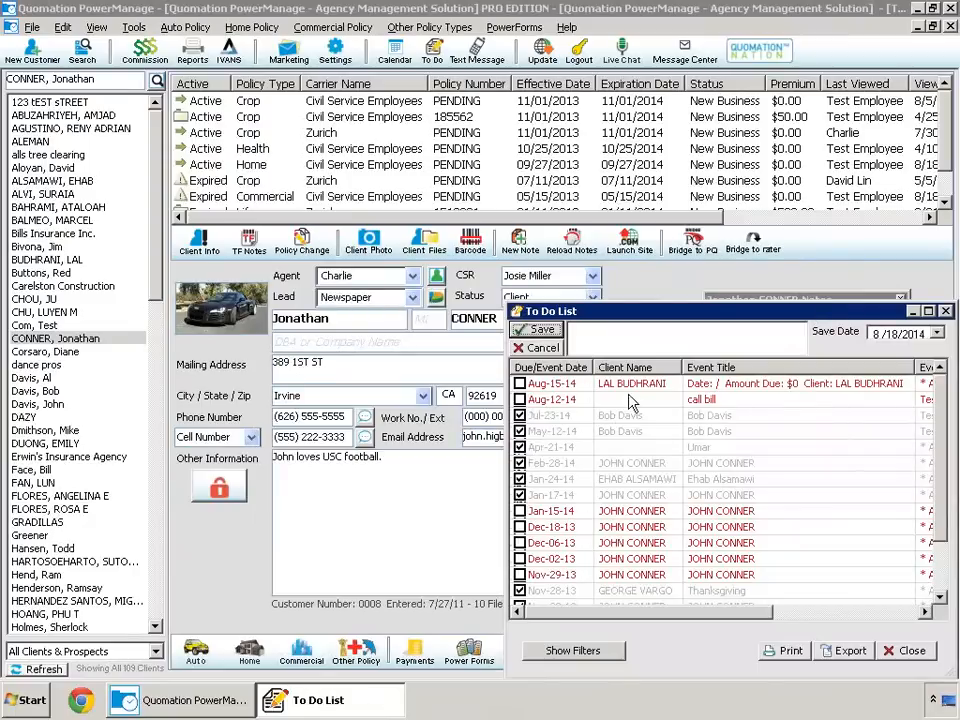
{"action": "left_click", "coordinate": [734, 403]}
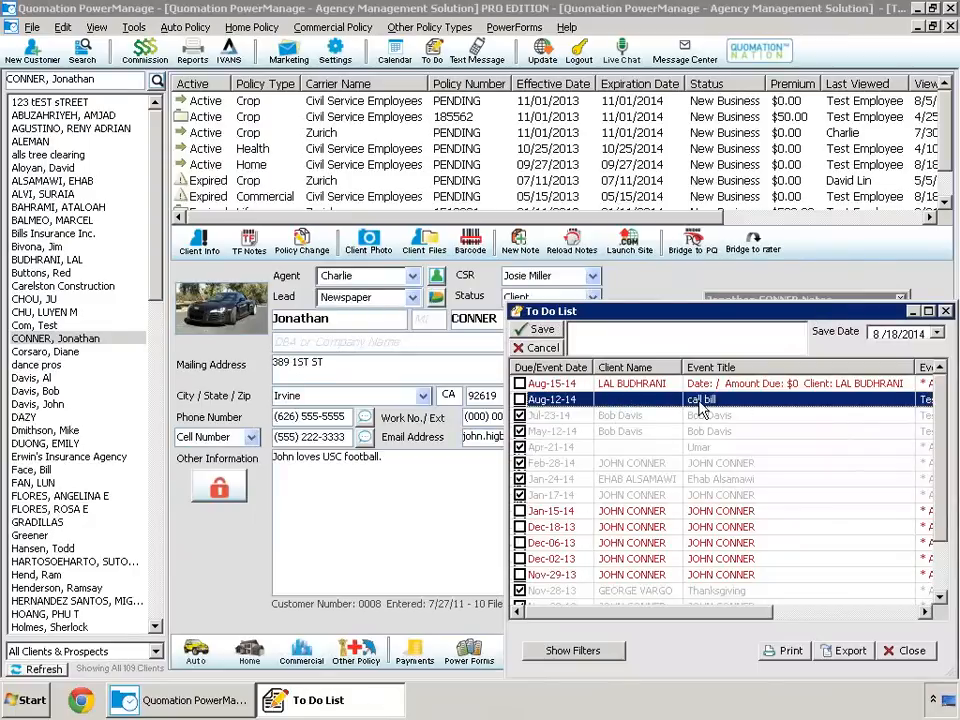
{"action": "double_click", "coordinate": [654, 401]}
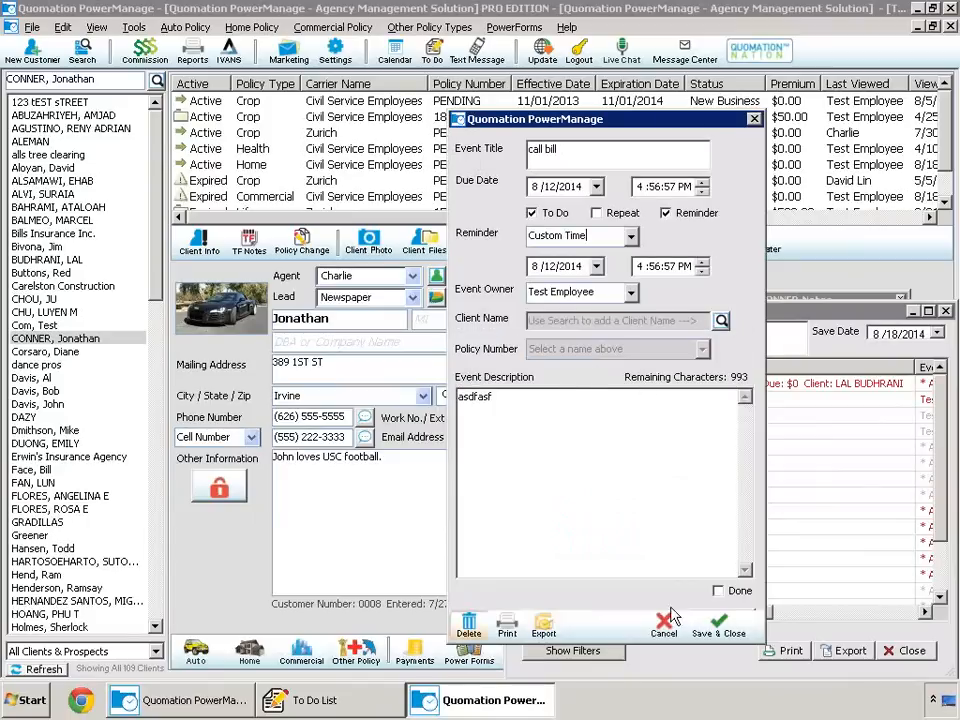
Close the call item with its changes saved, and close the calendar and the to-do list.
{"action": "left_click", "coordinate": [754, 119]}
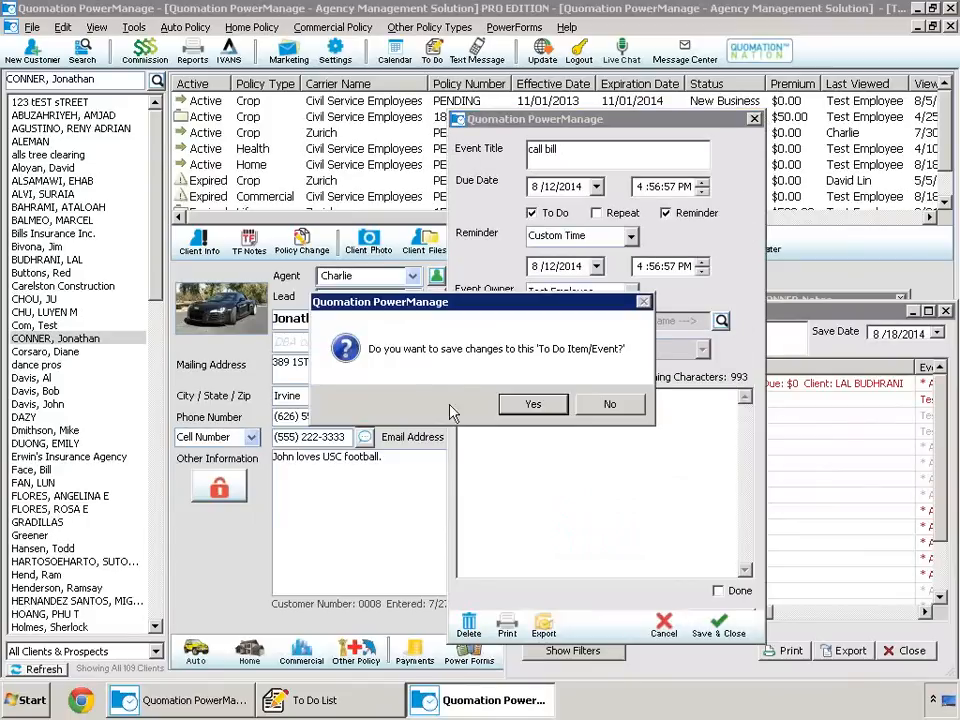
{"action": "left_click", "coordinate": [542, 414]}
{"action": "left_click", "coordinate": [528, 398]}
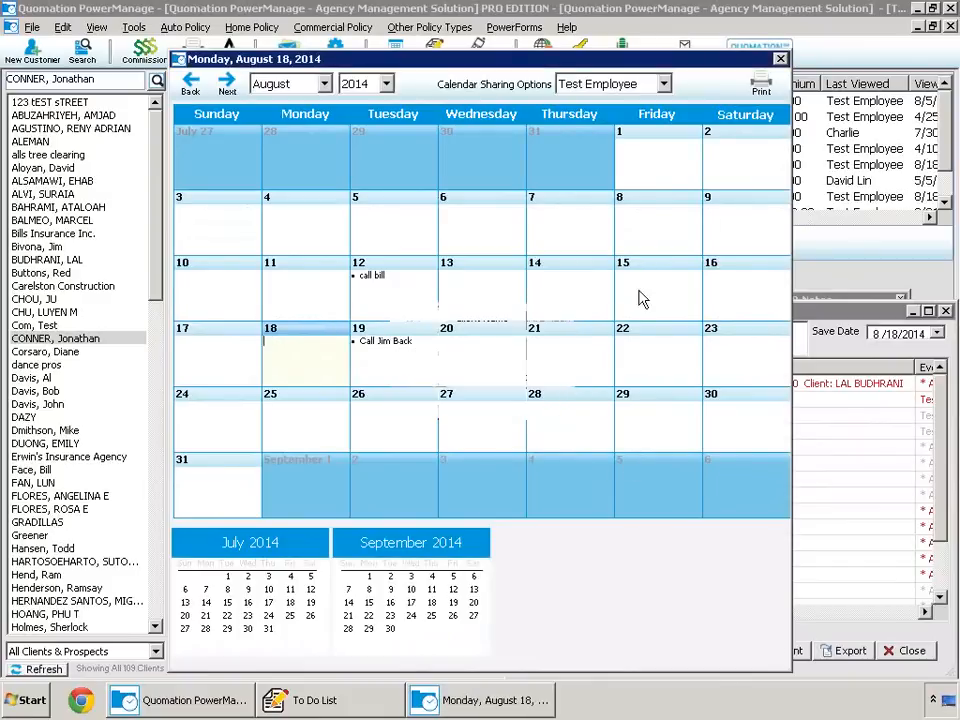
{"action": "left_click", "coordinate": [780, 58]}
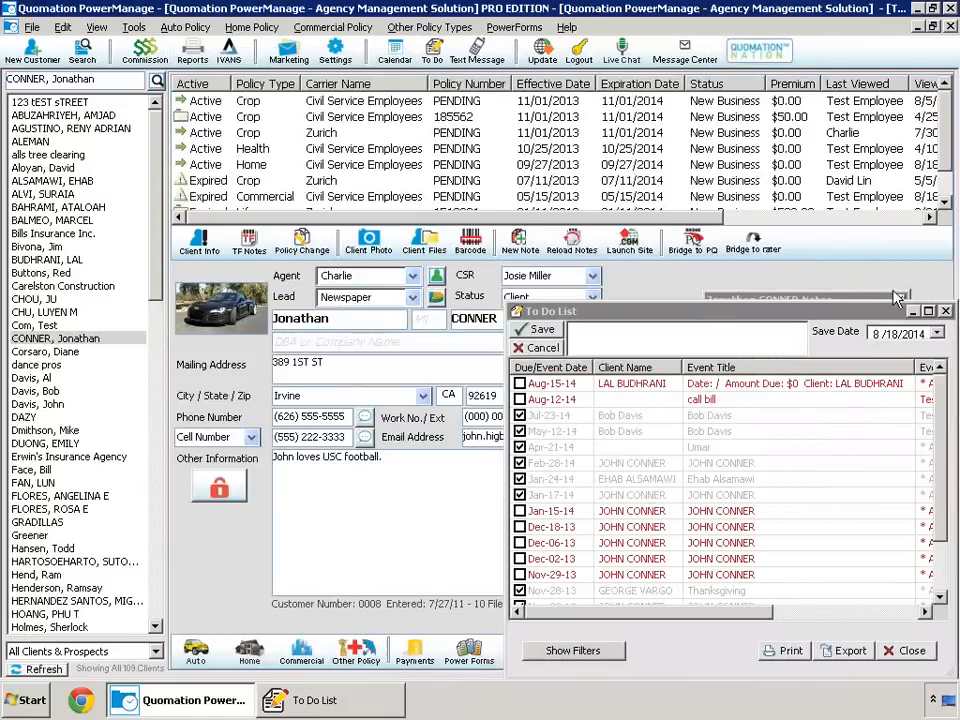
{"action": "left_click", "coordinate": [945, 311]}
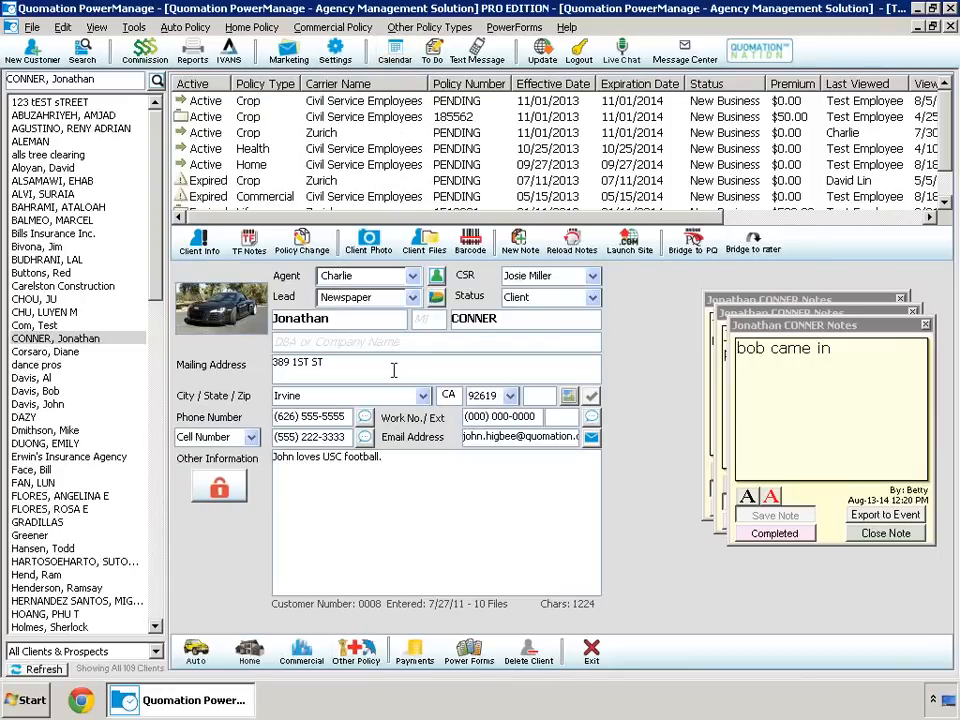
Start a text message and list the available text templates.
{"action": "left_click", "coordinate": [477, 50]}
{"action": "left_click", "coordinate": [500, 209]}
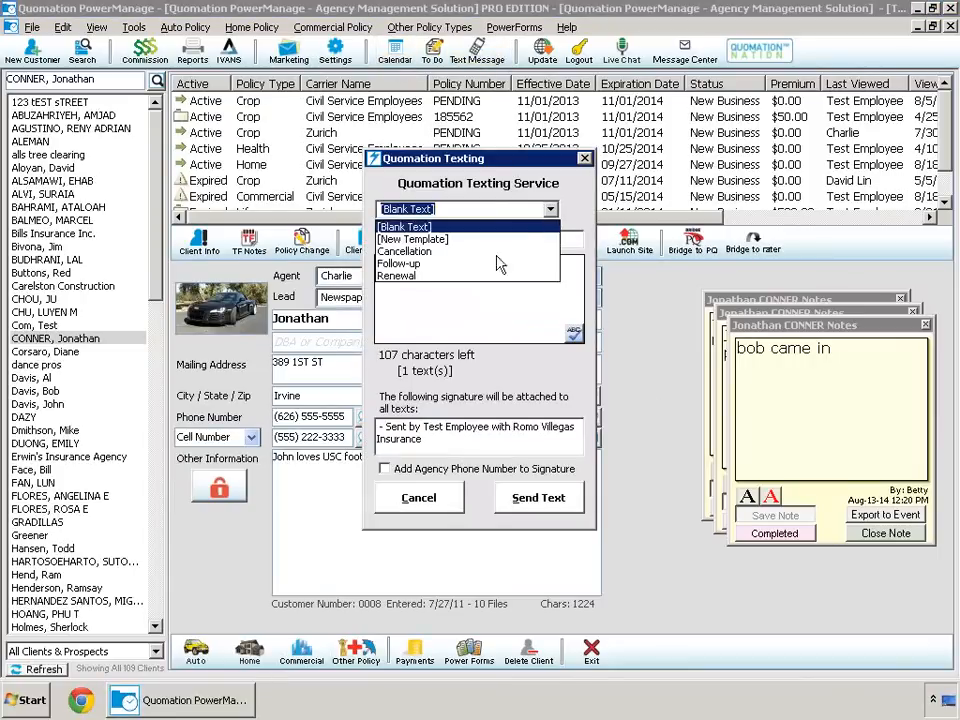